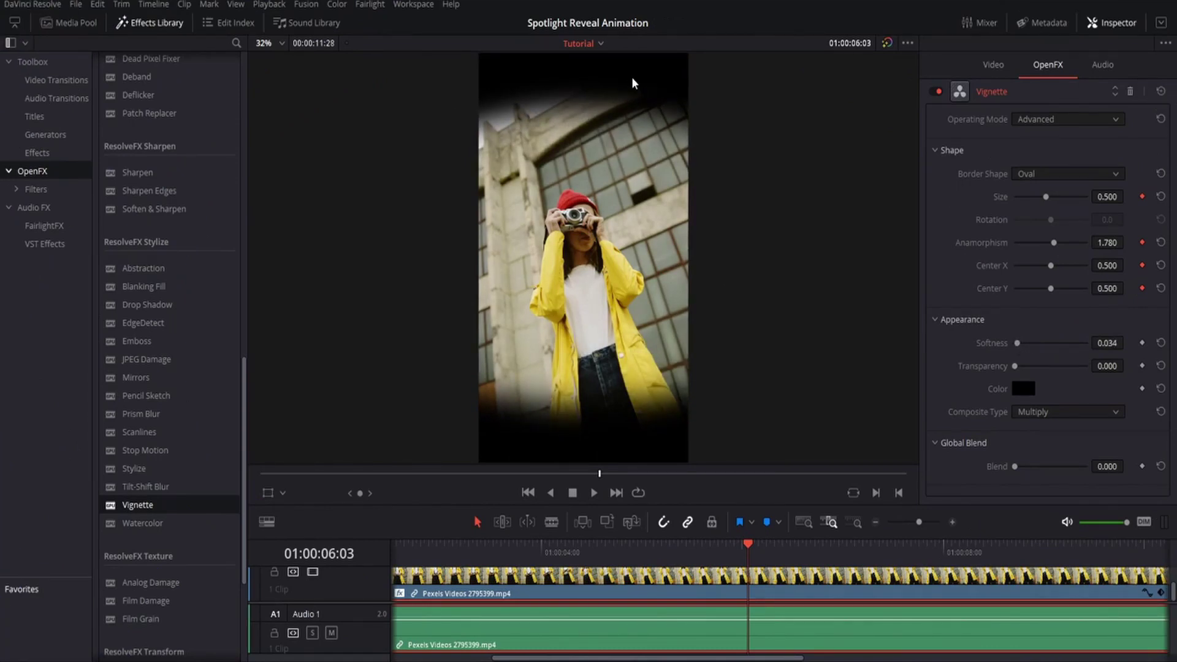
# At 01:00:06:03, set the vignette's Size to about 0.333 and its Anamorphism to 1.
pyautogui.moveTo(1046, 197); pyautogui.dragTo(1033, 203)
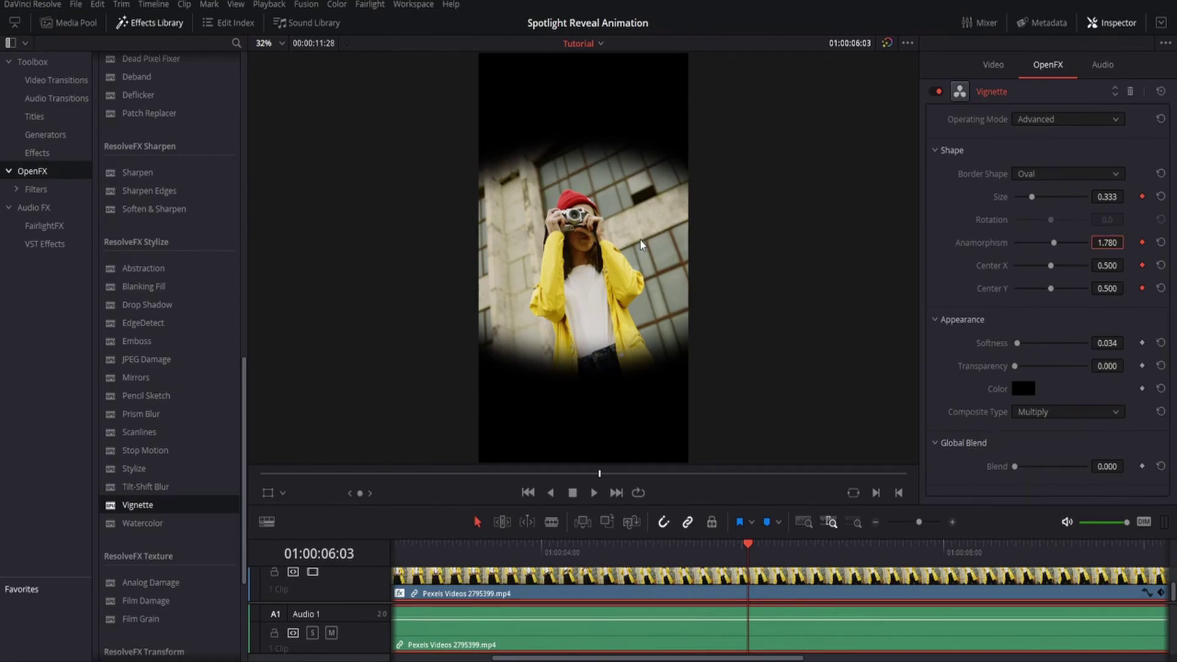
pyautogui.doubleClick(1110, 245)
pyautogui.write('1')
pyautogui.press('Return')
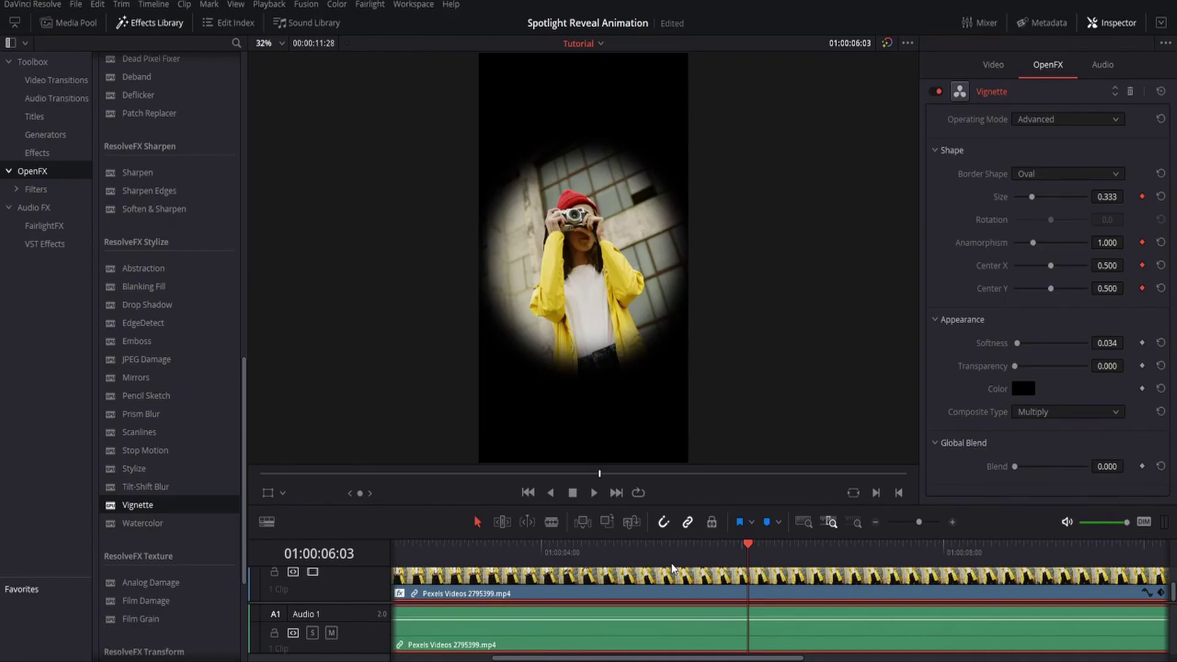
# At 01:00:05:00, raise the vignette's Center Y to about 0.961 and reduce its Size to 0.150.
pyautogui.moveTo(748, 547); pyautogui.dragTo(644, 559)
pyautogui.moveTo(1100, 283); pyautogui.dragTo(1131, 294)
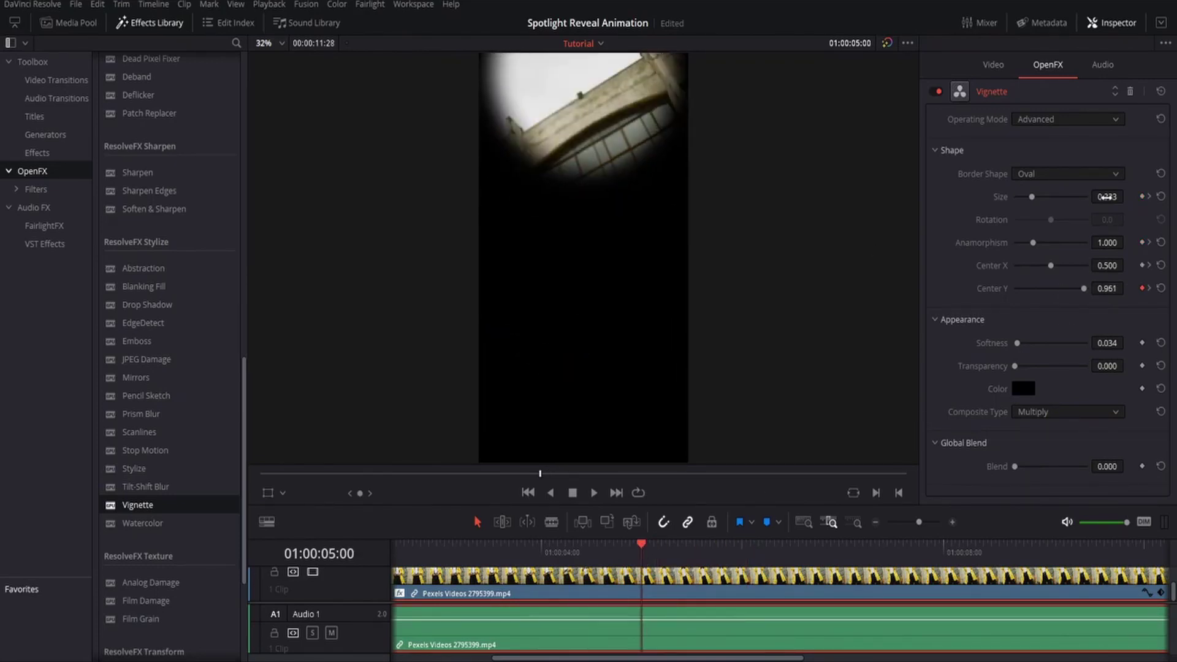
pyautogui.moveTo(1116, 196); pyautogui.dragTo(1114, 196)
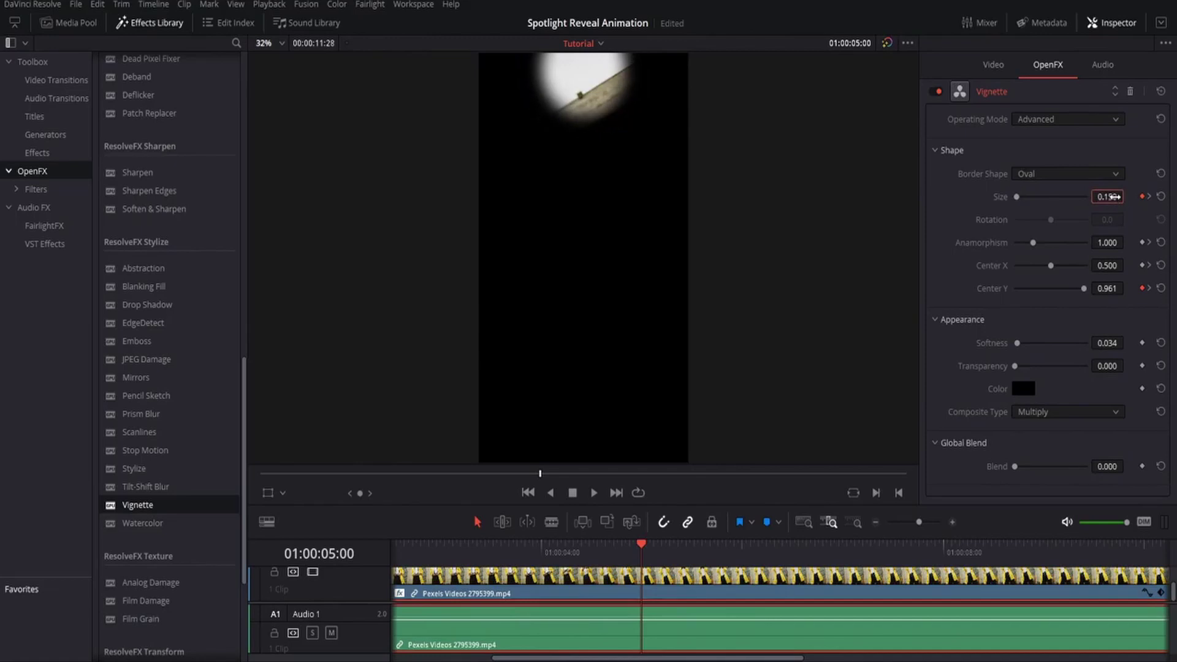
# Play back the spotlight movement from about 01:00:04:28 to check the animation.
pyautogui.click(597, 557)
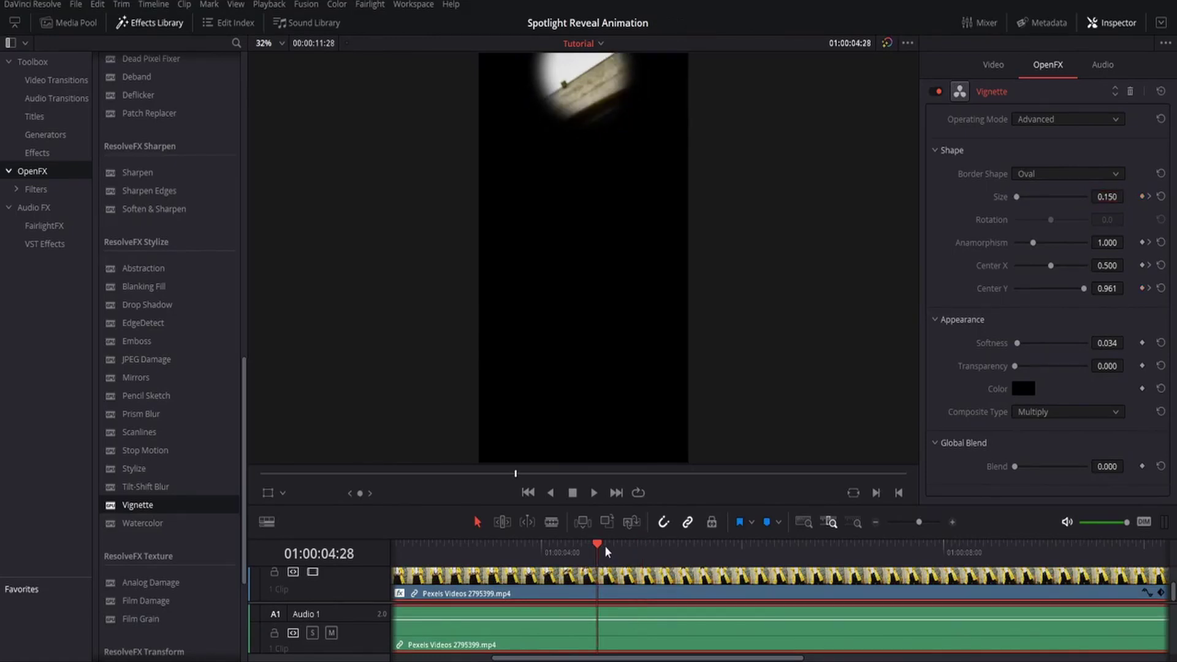
pyautogui.click(594, 494)
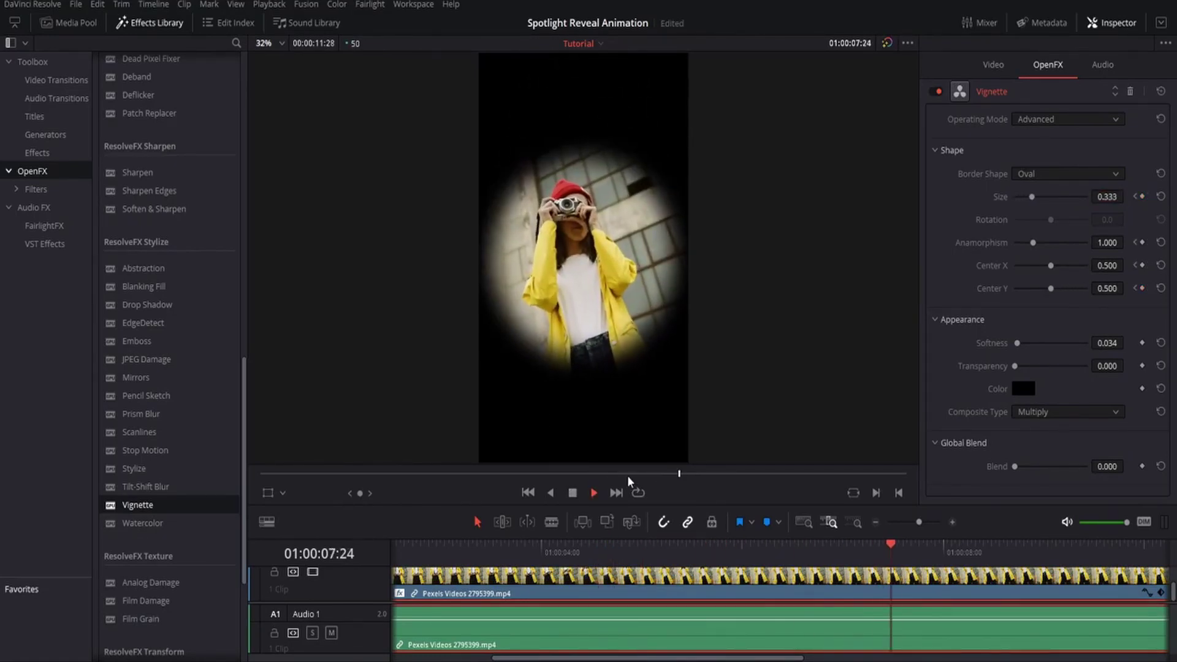
pyautogui.press('space')
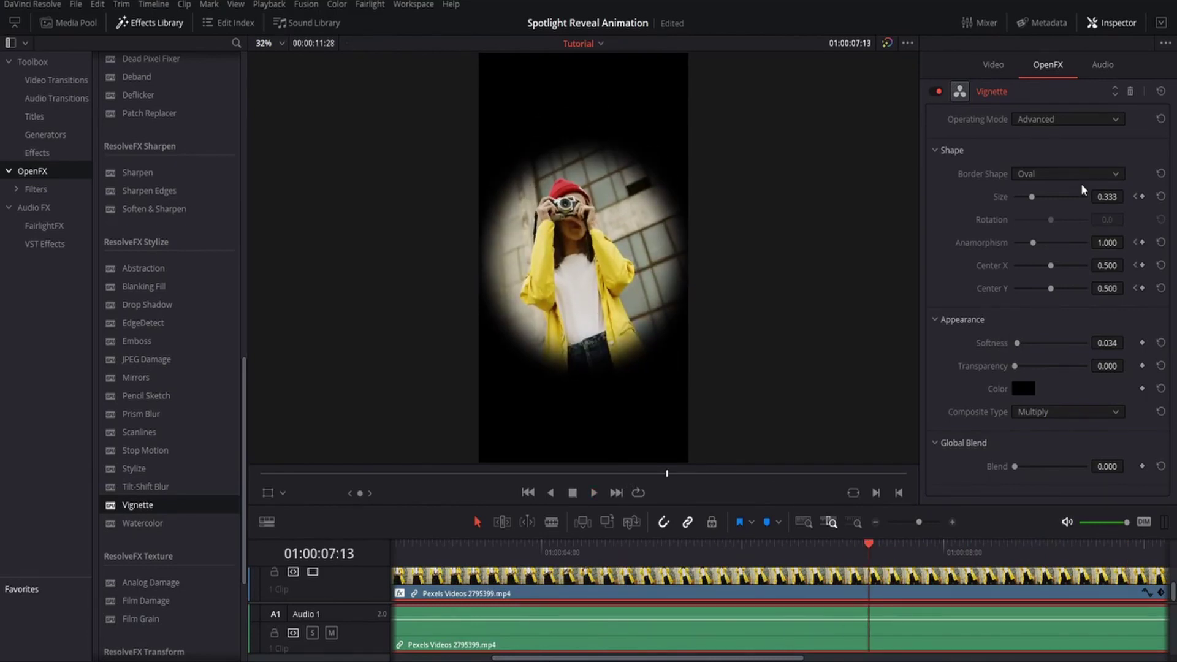
# Add a Softness keyframe to the vignette and, further along the clip, expand its Size to 1.000 to reveal the full frame.
pyautogui.click(1142, 343)
pyautogui.moveTo(869, 545); pyautogui.dragTo(897, 552)
pyautogui.moveTo(1032, 196); pyautogui.dragTo(1155, 197)
pyautogui.press('Right')
pyautogui.press('Right')
pyautogui.press('Right')
pyautogui.press('Right')
pyautogui.press('Right')
pyautogui.press('Right')
pyautogui.press('Right')
pyautogui.press('Right')
pyautogui.press('Right')
pyautogui.press('Right')
pyautogui.press('Right')
pyautogui.press('Right')
pyautogui.press('Right')
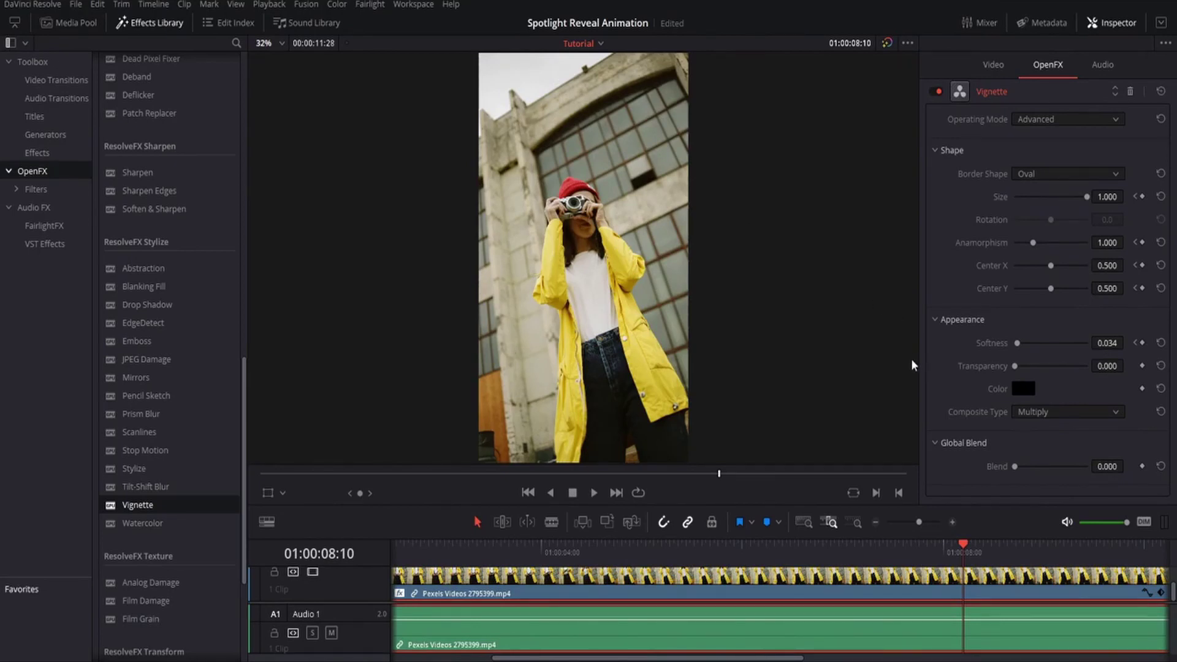
# At 01:00:04:00, set the vignette's Center X to 0.000 and Center Y to 0.500, placing the spotlight at the frame's left edge.
pyautogui.moveTo(754, 545); pyautogui.dragTo(642, 551)
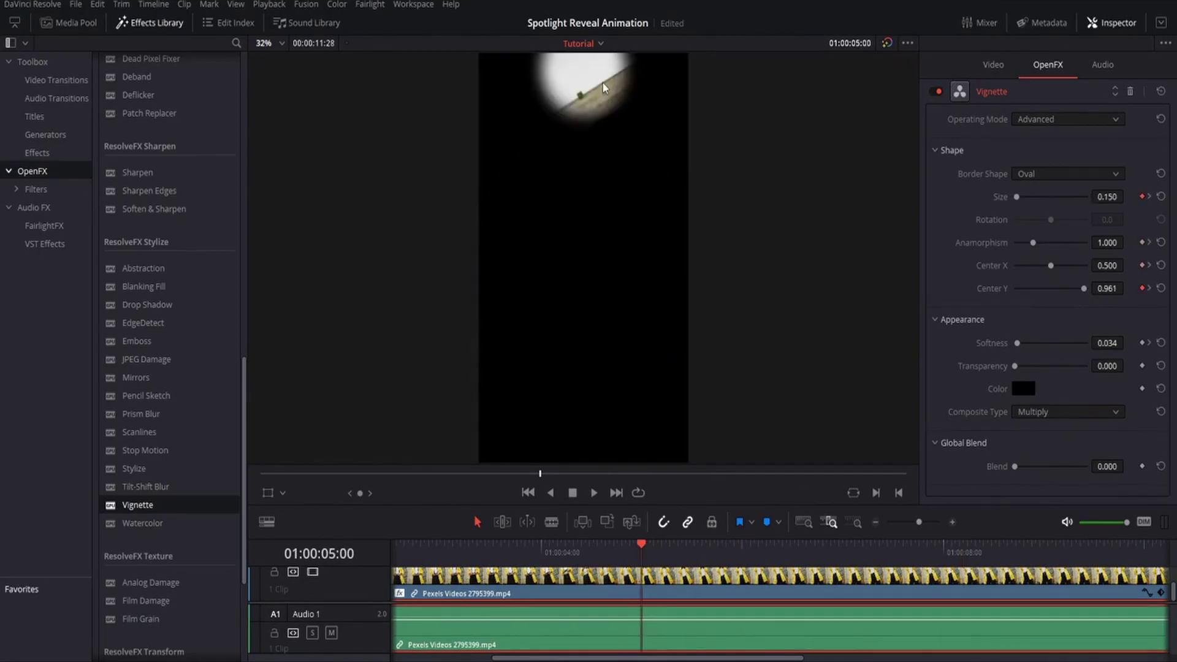
pyautogui.hotkey('shift', 'Left')
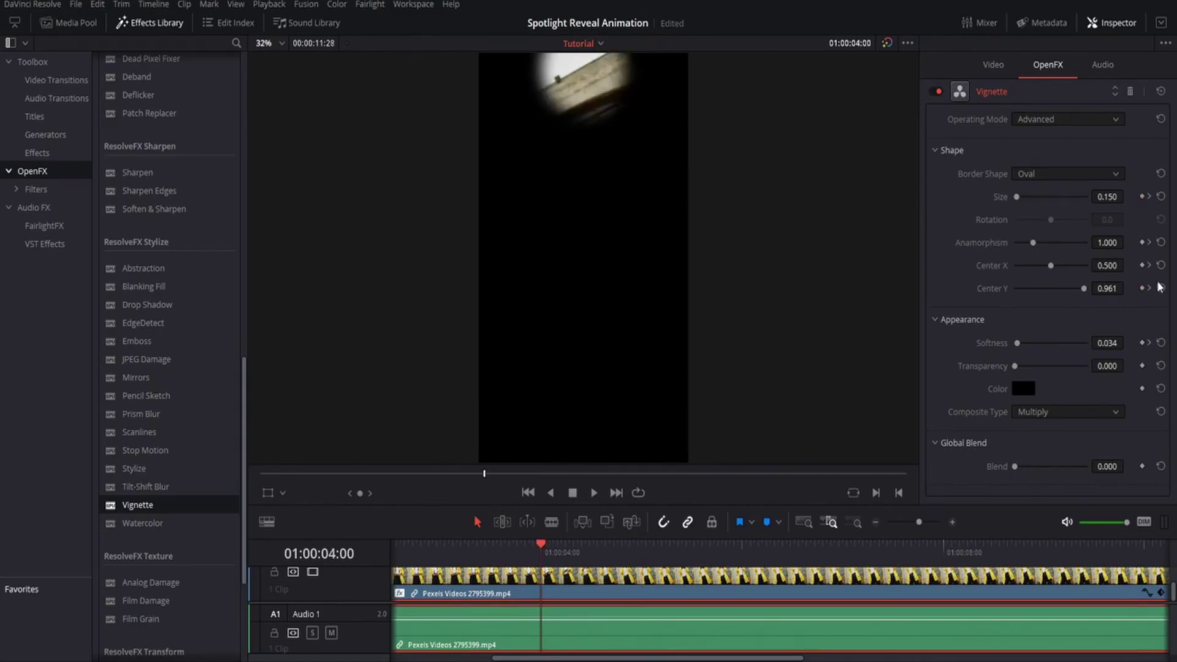
pyautogui.moveTo(1111, 266); pyautogui.dragTo(1052, 266)
pyautogui.moveTo(1121, 288)
pyautogui.mouseDown()
pyautogui.moveTo(1086, 288)
pyautogui.moveTo(1111, 288)
pyautogui.mouseUp()
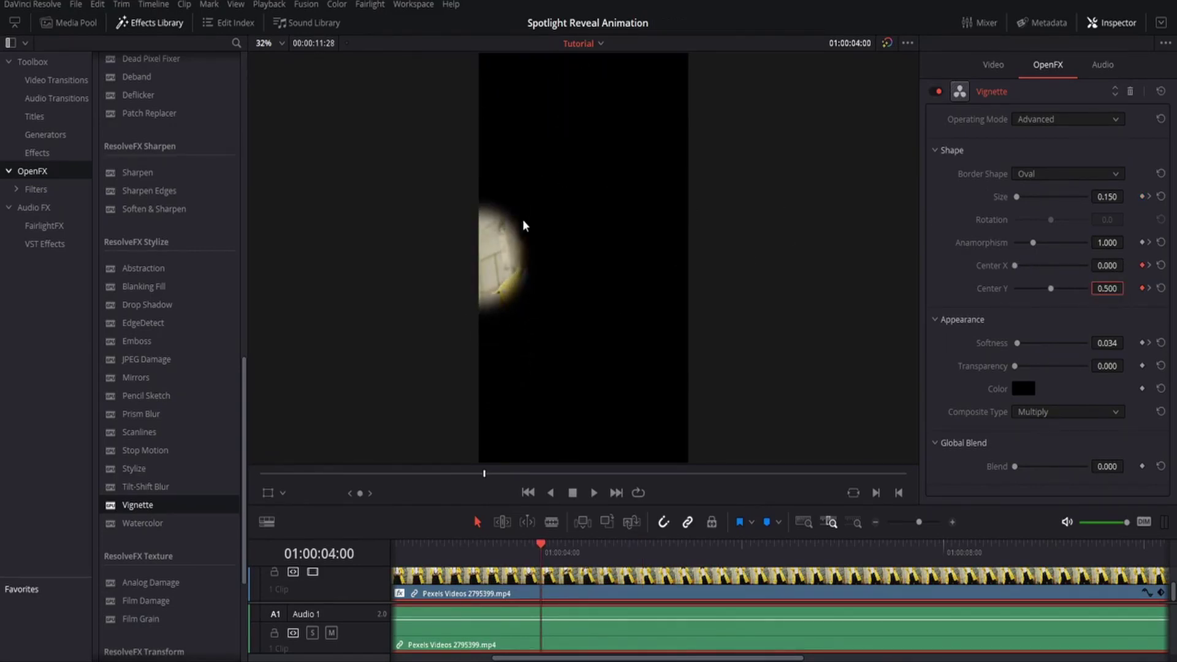
# At an earlier frame than 01:00:04:00, set the vignette's Center X to 0.5 and Center Y to 0.
pyautogui.press('Left')
pyautogui.press('Left')
pyautogui.press('Left')
pyautogui.press('Left')
pyautogui.press('Left')
pyautogui.press('Left')
pyautogui.press('Left')
pyautogui.press('Left')
pyautogui.press('Left')
pyautogui.press('Left')
pyautogui.press('Left')
pyautogui.press('Left')
pyautogui.press('Left')
pyautogui.press('Left')
pyautogui.press('Left')
pyautogui.moveTo(538, 552); pyautogui.dragTo(482, 544)
pyautogui.doubleClick(1106, 266)
pyautogui.write('0.5')
pyautogui.press('Return')
pyautogui.doubleClick(1107, 289)
pyautogui.write('0')
pyautogui.press('Return')
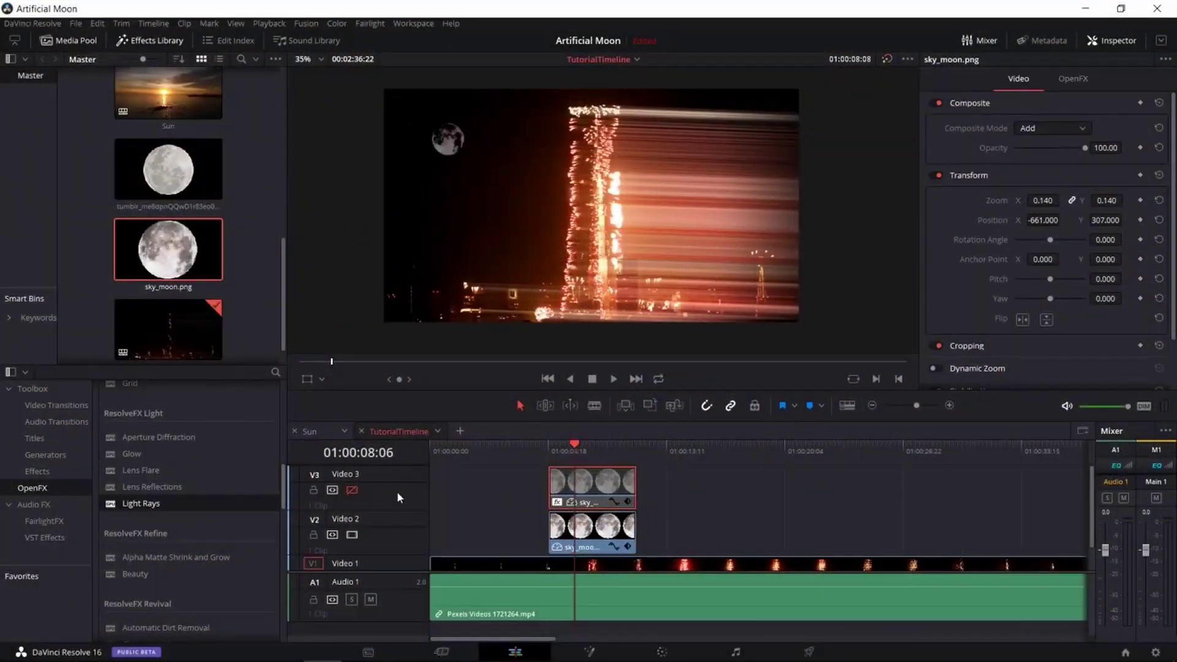
# Set the Video 3 moon's Light Rays to At An Angle, about -39.6, with Length 0.627, Soften 0.593 and Brightness 0.568.
pyautogui.click(1073, 79)
pyautogui.scroll(-1, 1035, 237)
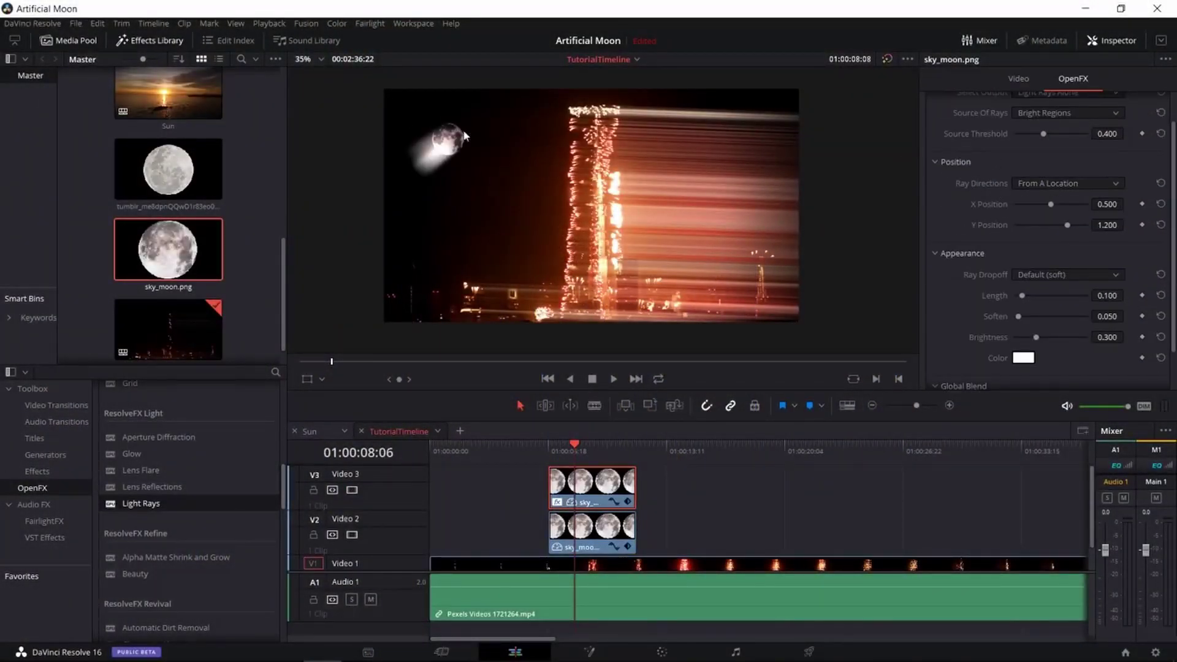
pyautogui.click(1056, 184)
pyautogui.click(1039, 199)
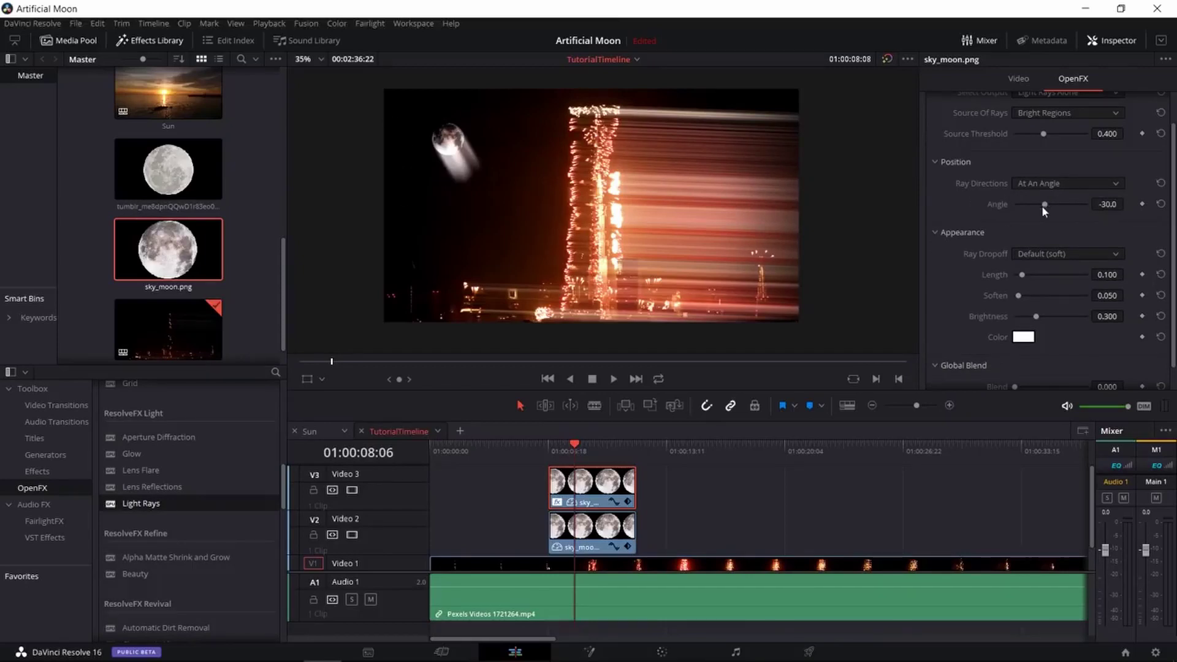
pyautogui.moveTo(1042, 205); pyautogui.dragTo(1043, 200)
pyautogui.moveTo(1052, 275); pyautogui.dragTo(1055, 316)
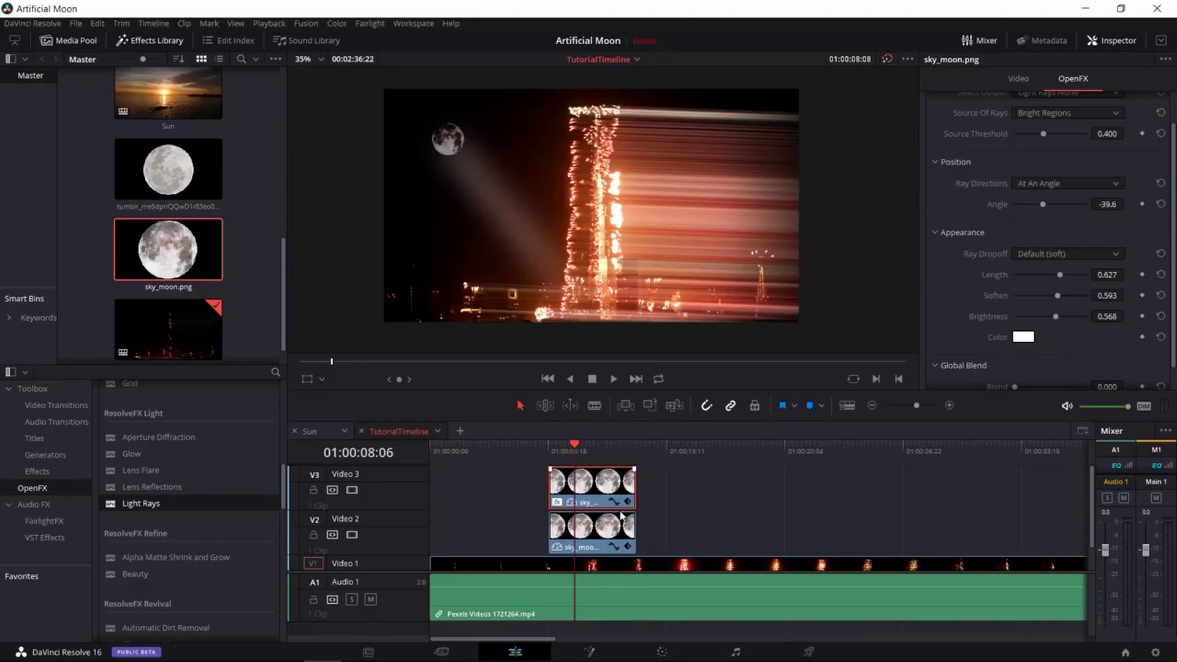
# Select both moon clips on Video 2 and Video 3 and reposition them together to X -752, Y 400.
pyautogui.click(622, 519)
pyautogui.click(592, 497)
pyautogui.keyDown('ctrl'); pyautogui.click(600, 535); pyautogui.keyUp('ctrl')
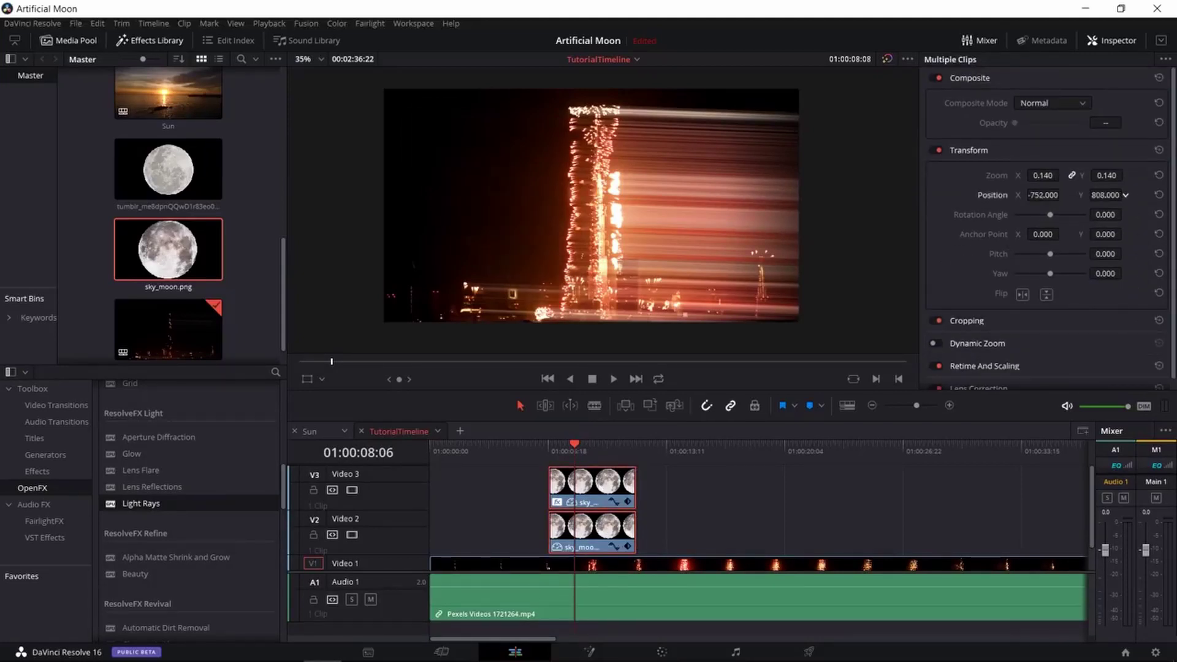
pyautogui.click(691, 496)
pyautogui.scroll(-1, 690, 494)
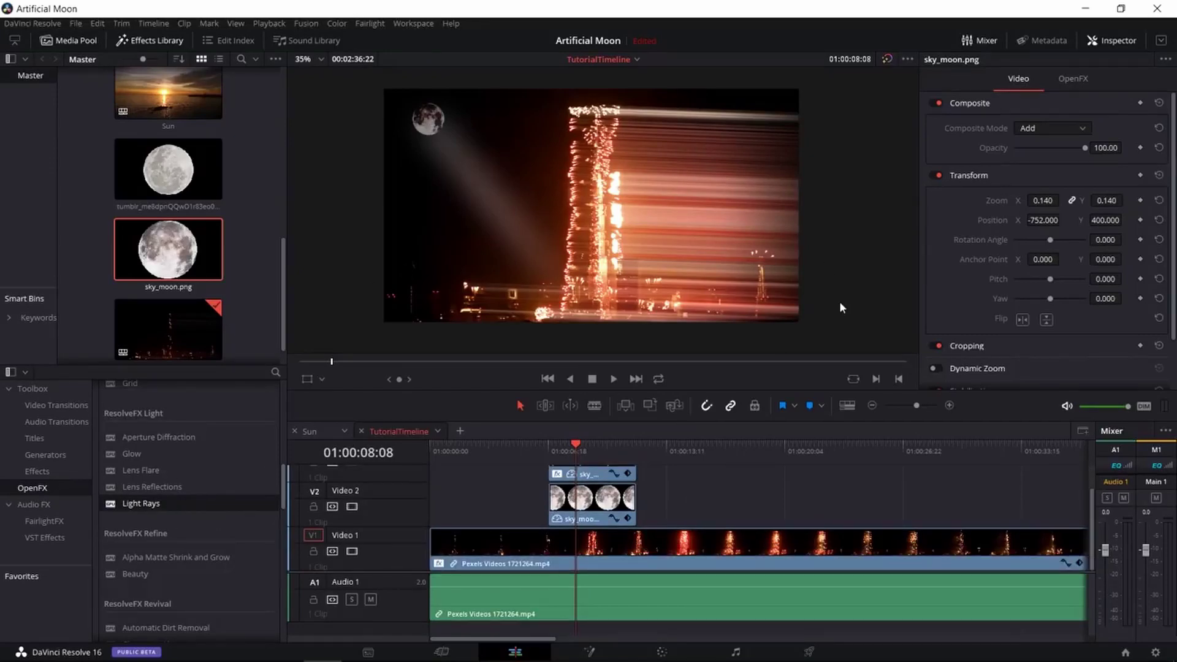
# Disable the light-streak OpenFX effect on the Video 1 clip and switch to the Color page.
pyautogui.click(688, 564)
pyautogui.click(1047, 78)
pyautogui.click(933, 102)
pyautogui.click(658, 651)
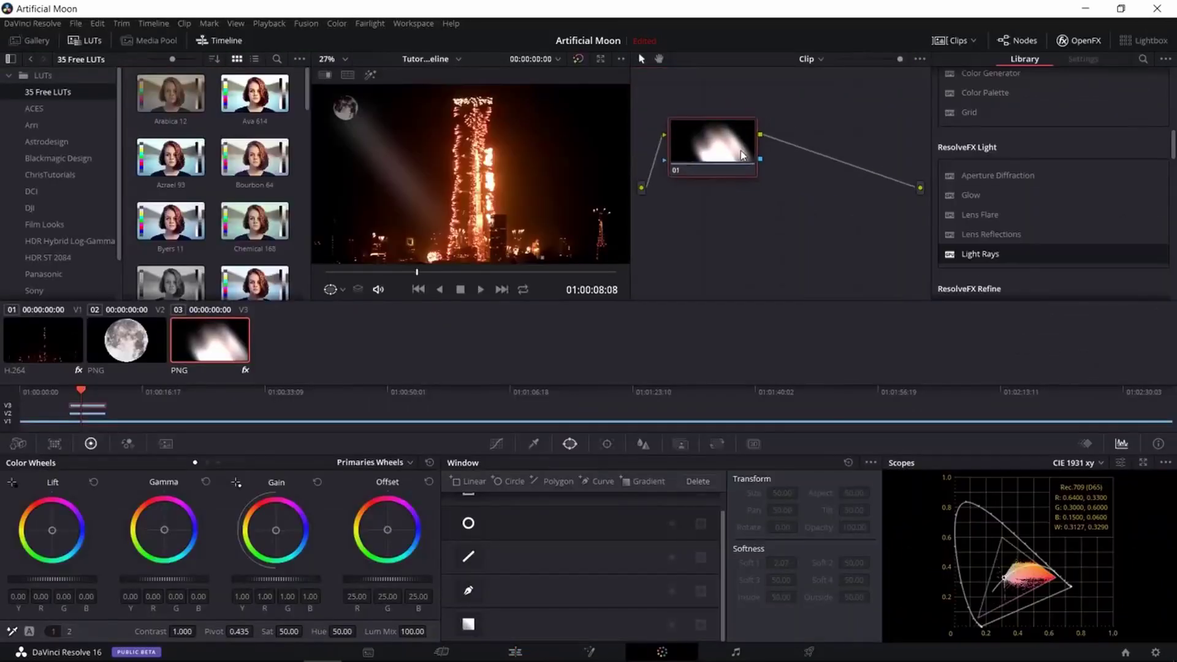
# Apply the ResolveFX Light Rays effect to node 01 of the tower clip on track V1.
pyautogui.scroll(5, 1020, 191)
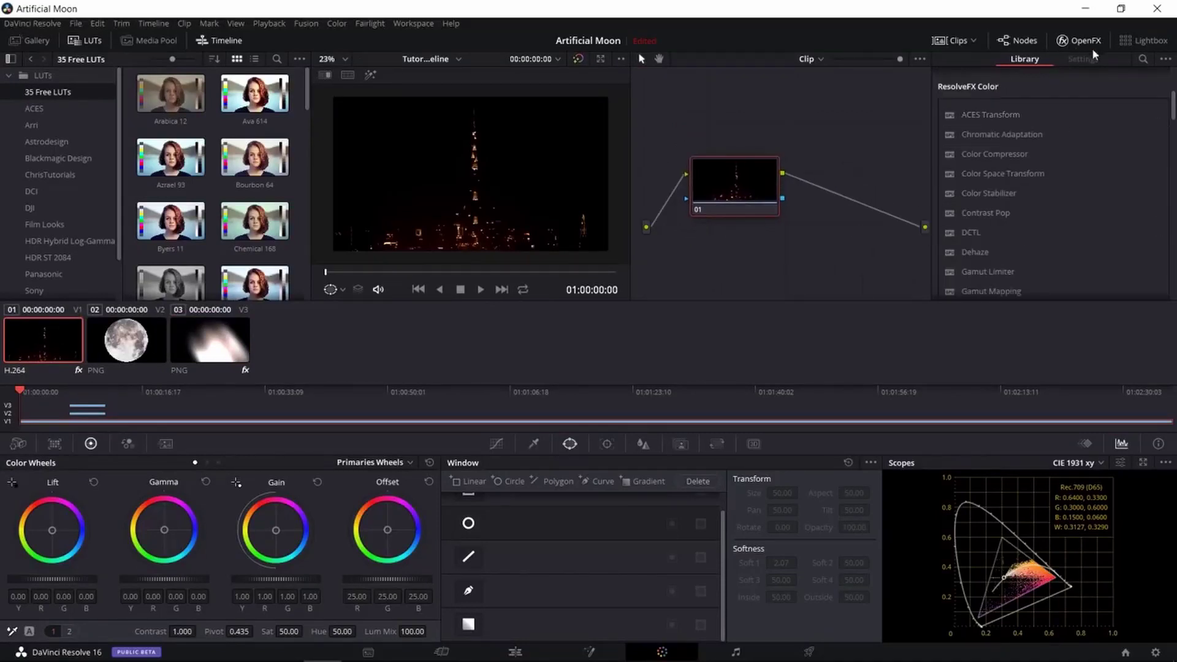
pyautogui.scroll(-5, 1025, 192)
pyautogui.moveTo(1017, 199); pyautogui.dragTo(735, 195)
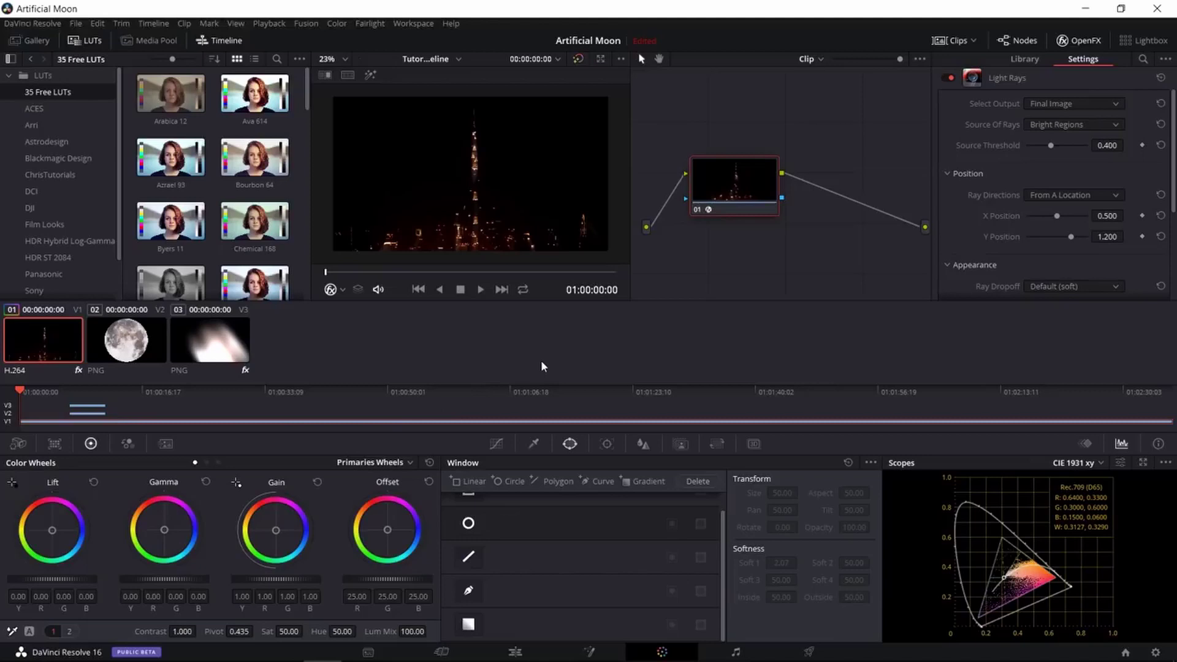
# At 01:00:45:24, draw a closed curve window around the city lights below the skyline and increase a Light Rays setting.
pyautogui.click(410, 271)
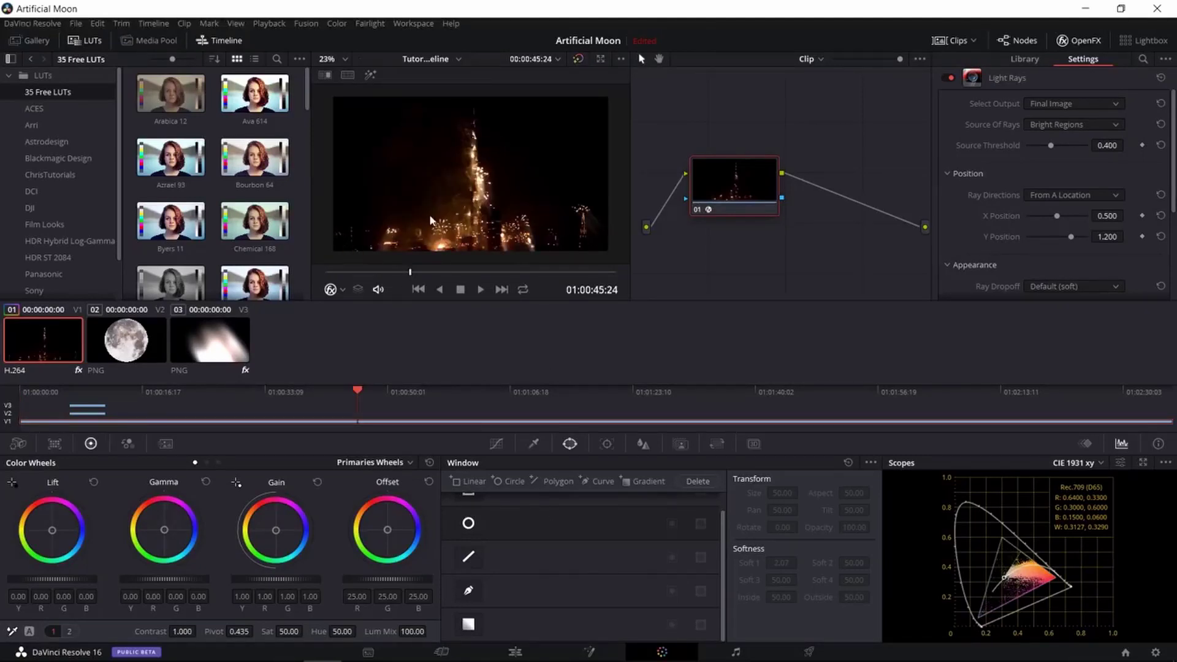
pyautogui.click(469, 591)
pyautogui.click(328, 227)
pyautogui.click(387, 223)
pyautogui.click(447, 214)
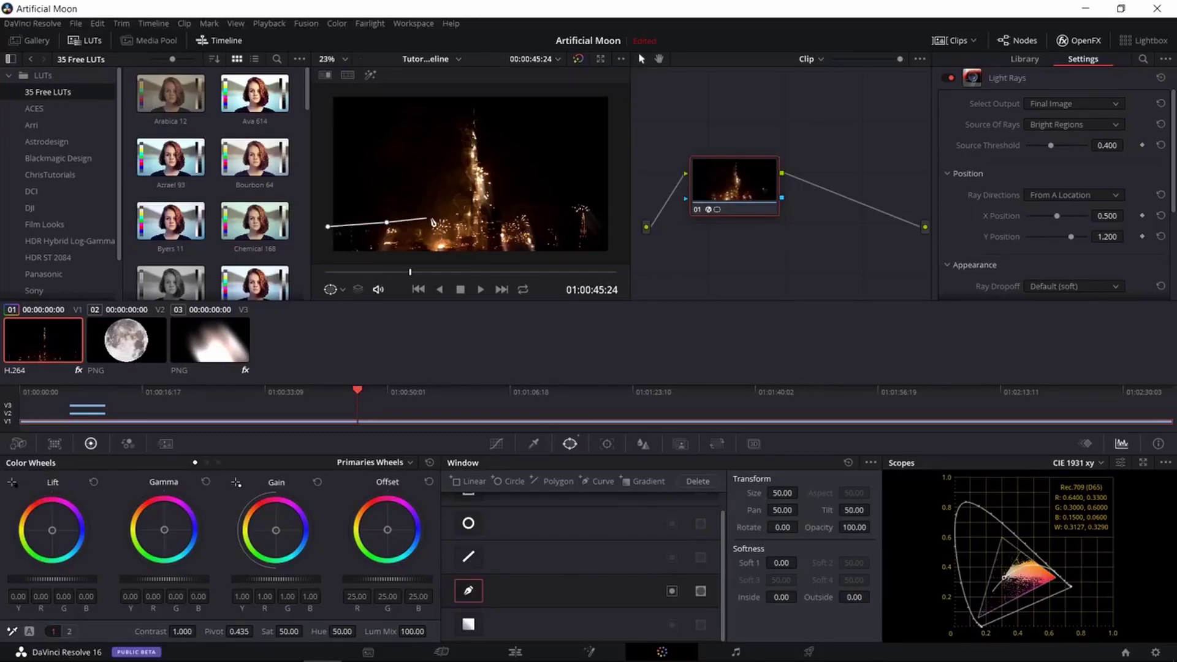
pyautogui.click(495, 216)
pyautogui.click(539, 208)
pyautogui.click(594, 193)
pyautogui.click(619, 257)
pyautogui.click(327, 227)
pyautogui.scroll(-3, 1055, 208)
pyautogui.moveTo(1059, 201); pyautogui.dragTo(1077, 202)
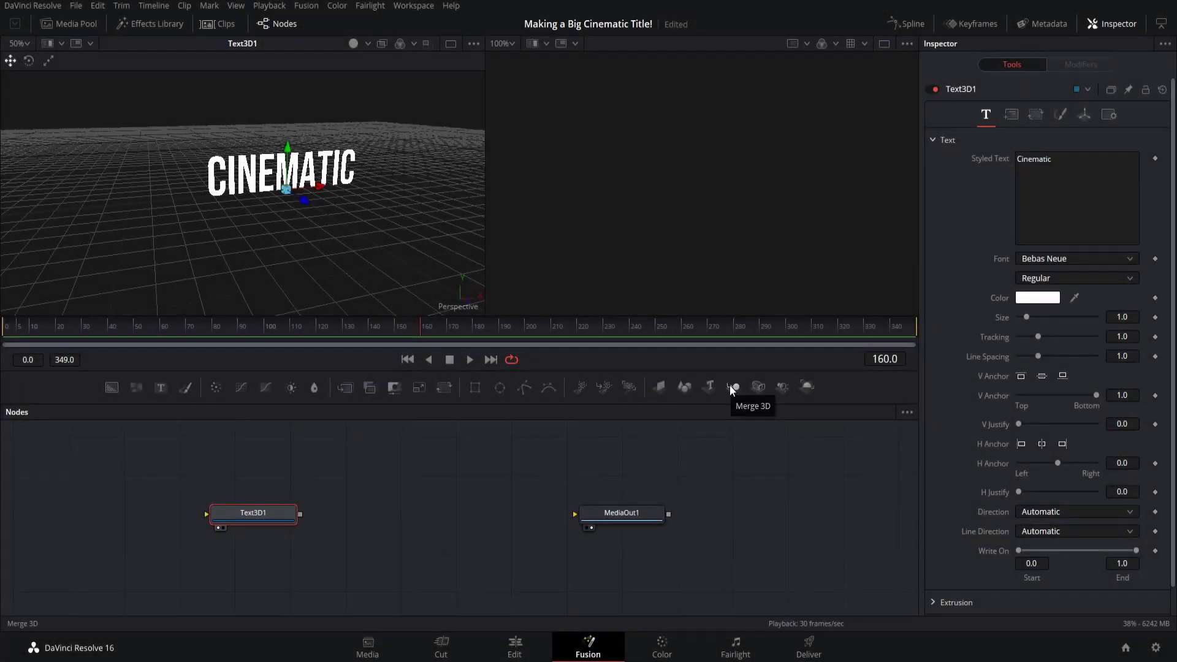
# Add Merge 3D and Renderer 3D nodes after Text3D1 and connect the renderer to MediaOut1.
pyautogui.click(731, 388)
pyautogui.click(807, 386)
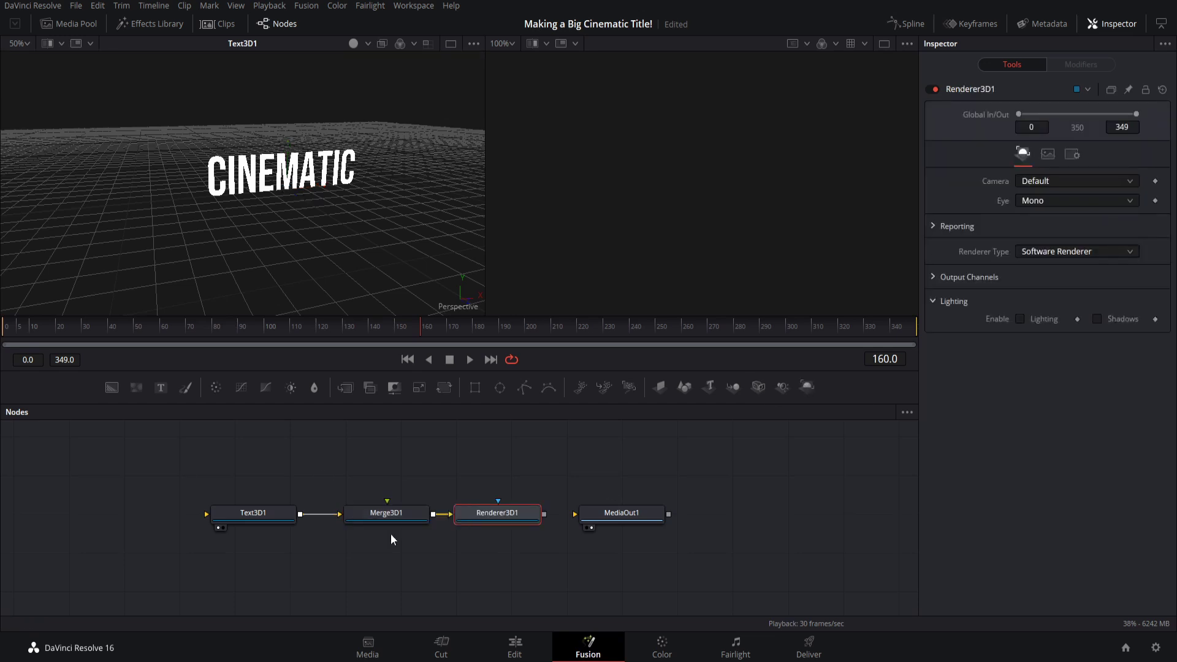
pyautogui.moveTo(551, 513); pyautogui.dragTo(597, 510)
pyautogui.click(597, 510)
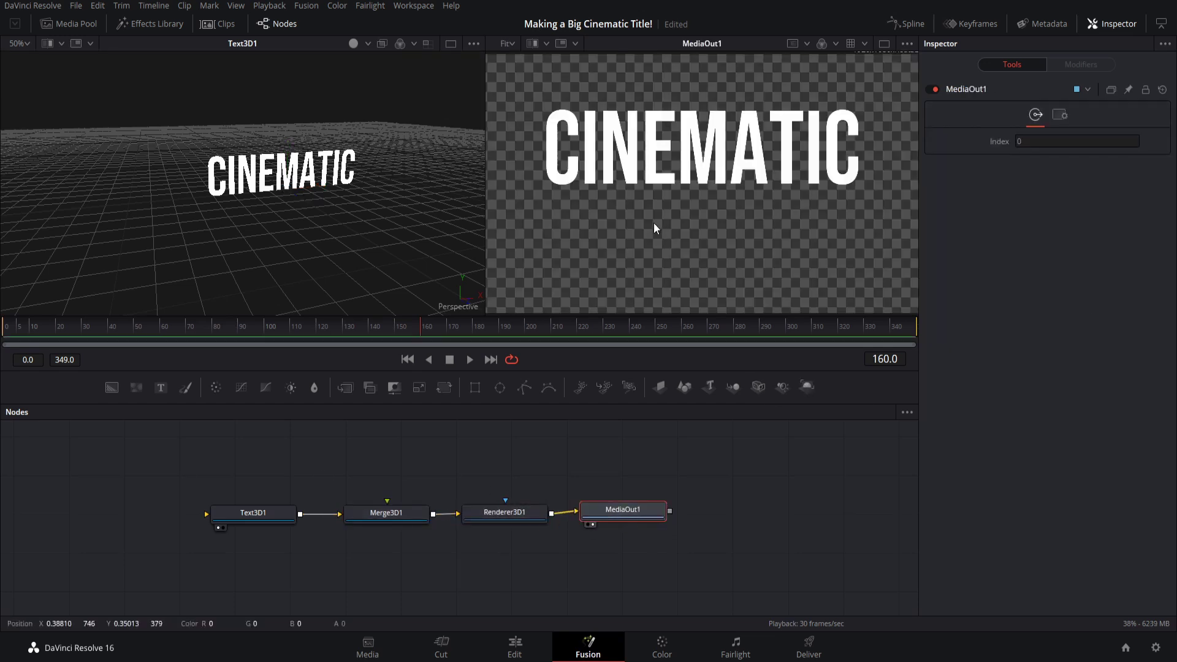
pyautogui.moveTo(245, 505); pyautogui.dragTo(254, 505)
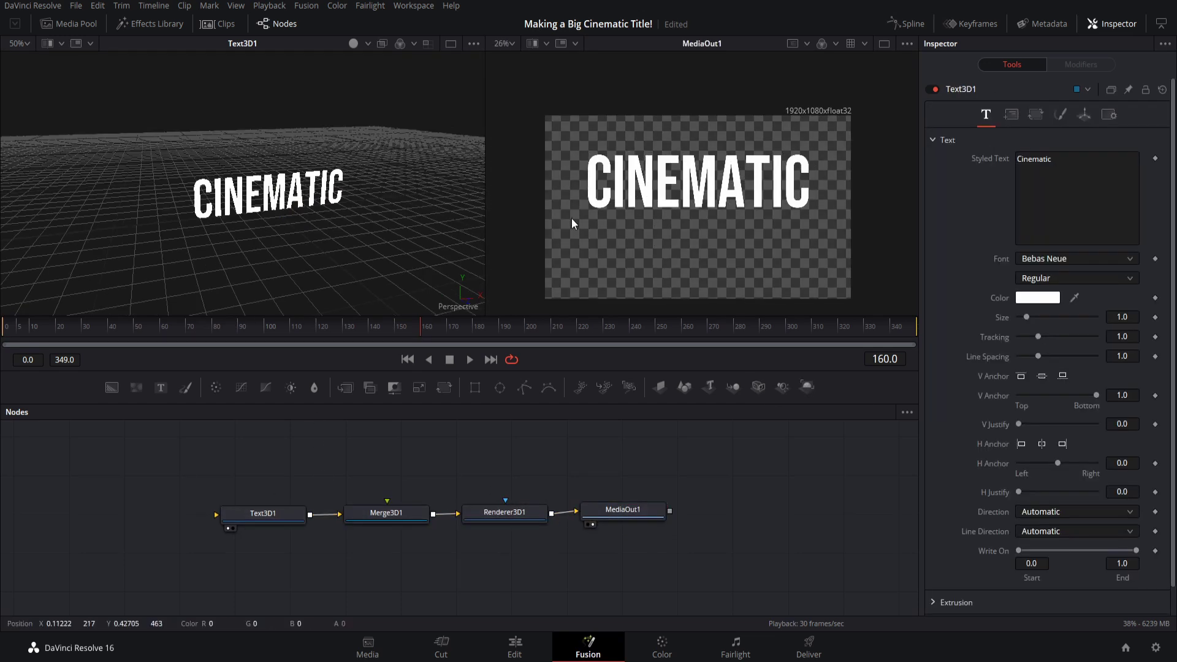
pyautogui.click(298, 198)
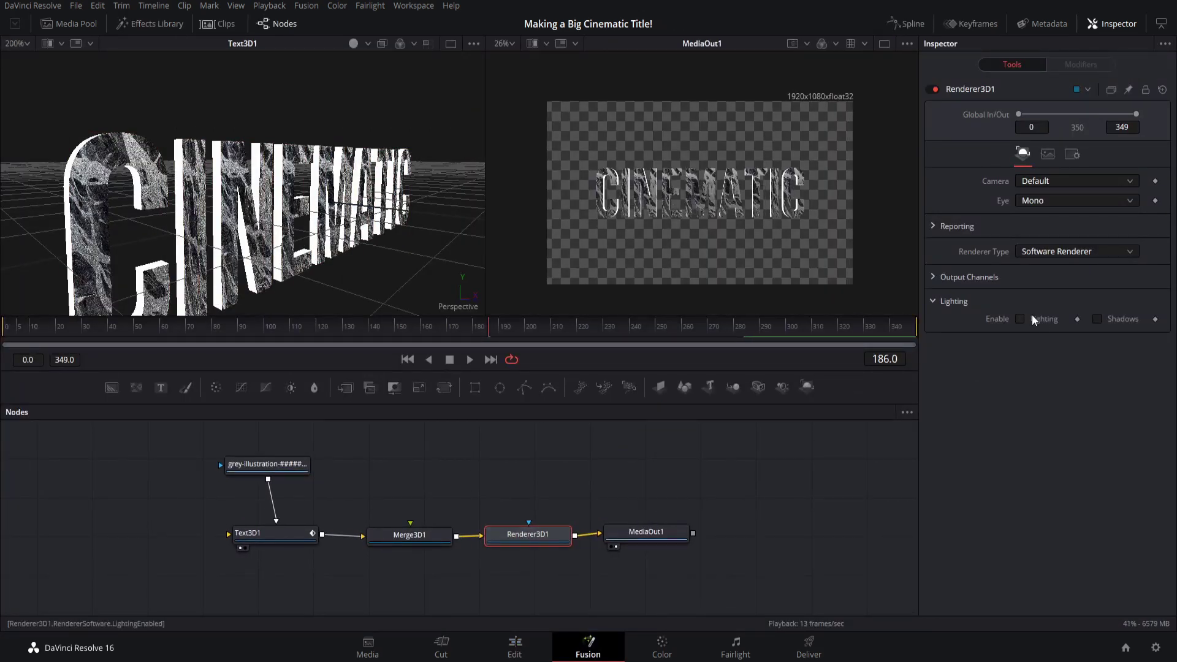
# Enable Lighting on the Renderer3D1 node.
pyautogui.click(1021, 319)
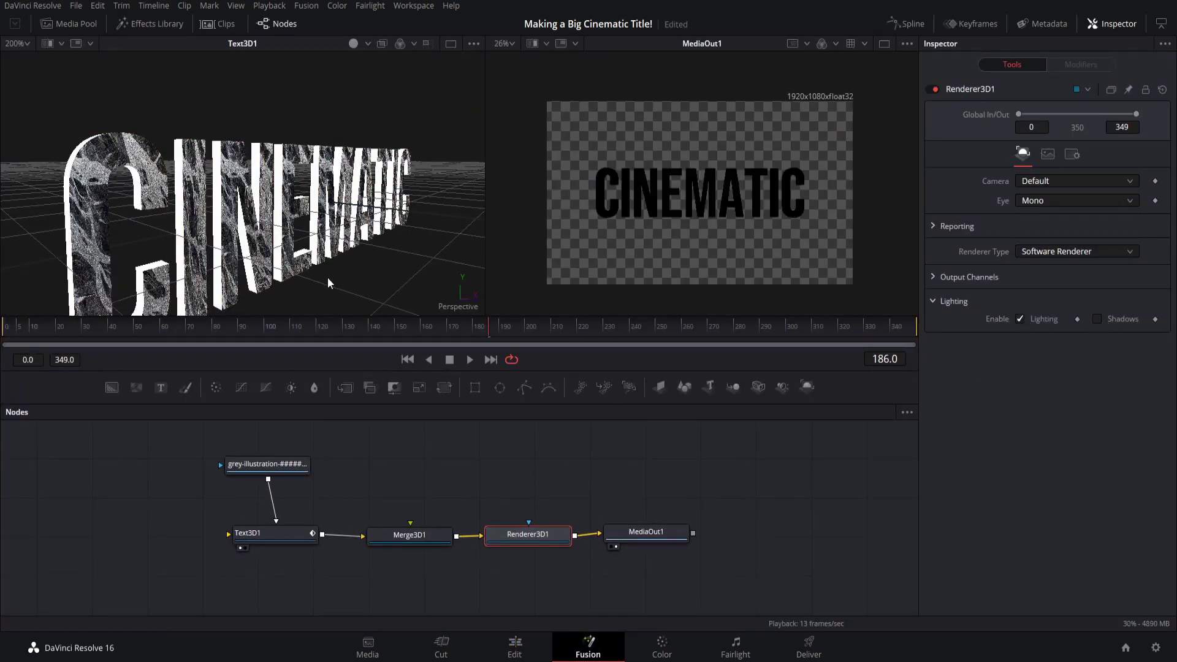
pyautogui.moveTo(329, 282); pyautogui.dragTo(326, 335)
pyautogui.click(1097, 320)
pyautogui.moveTo(613, 491); pyautogui.dragTo(577, 498)
pyautogui.scroll(3, 479, 483)
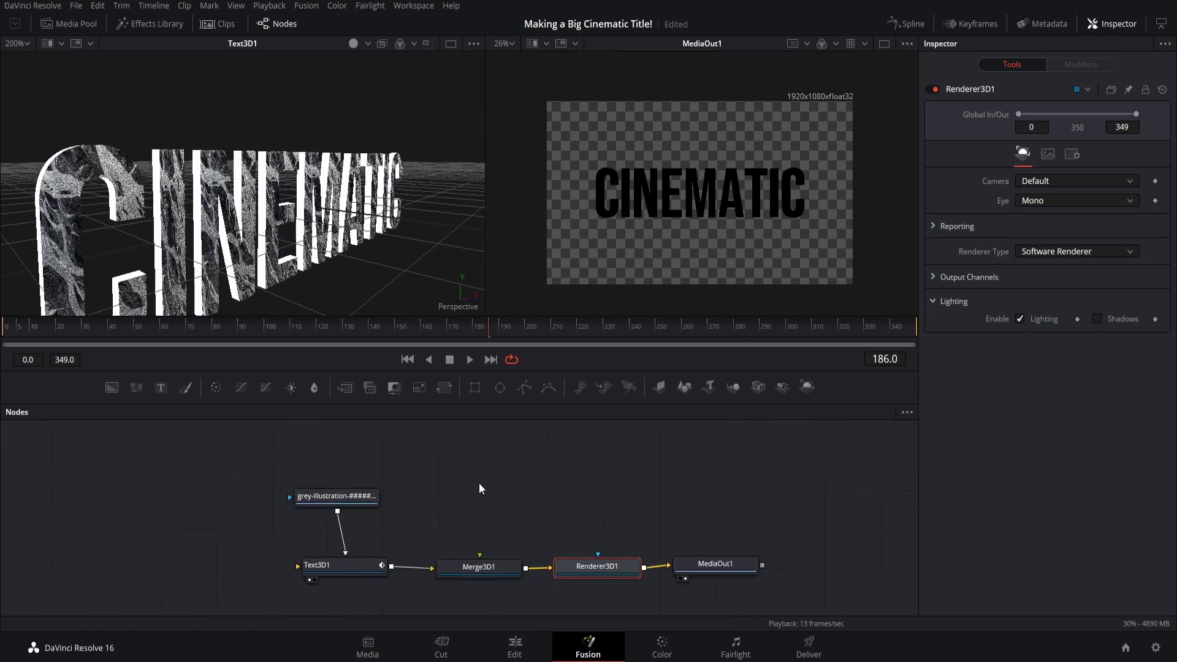
# Add an Ambient Light node feeding a new Merge 3D node, and connect that merge into Merge3D1.
pyautogui.rightClick(471, 441)
pyautogui.moveTo(503, 450)
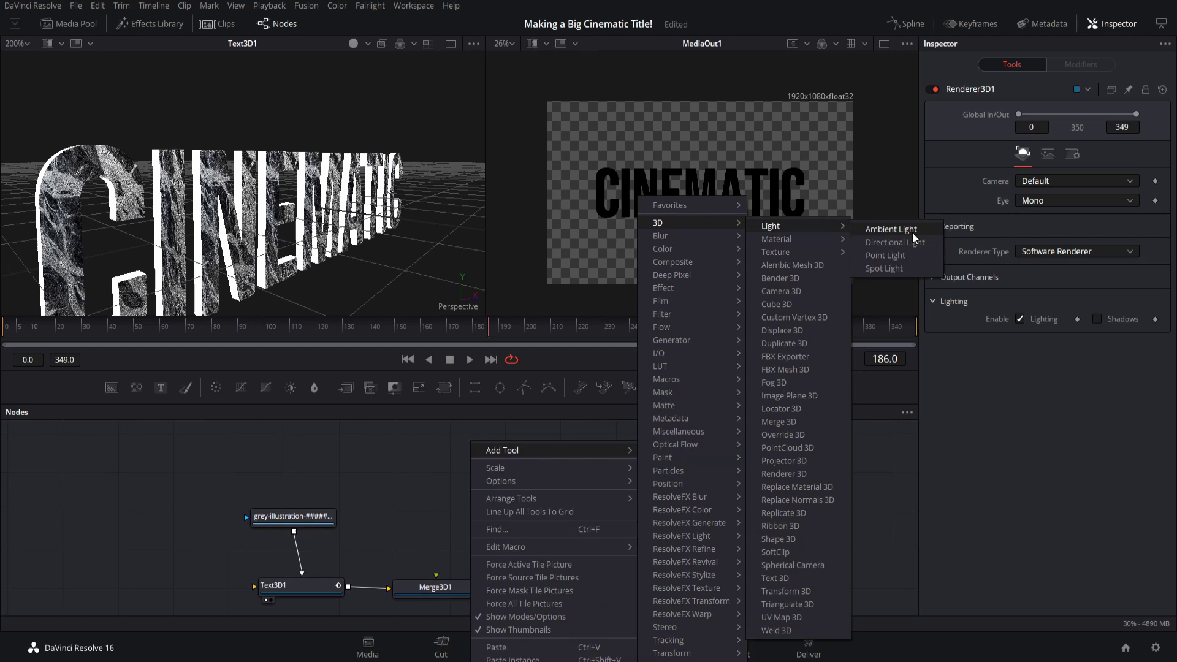
pyautogui.click(913, 233)
pyautogui.moveTo(369, 477); pyautogui.dragTo(353, 467)
pyautogui.click(732, 388)
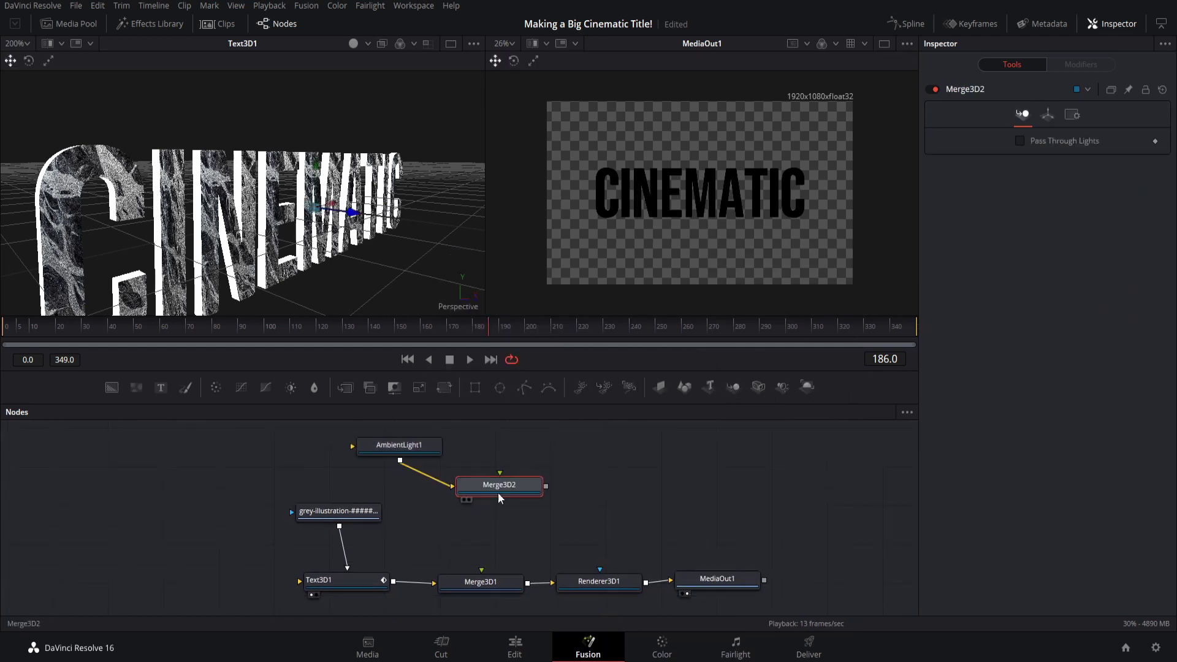
pyautogui.moveTo(498, 491); pyautogui.dragTo(500, 585)
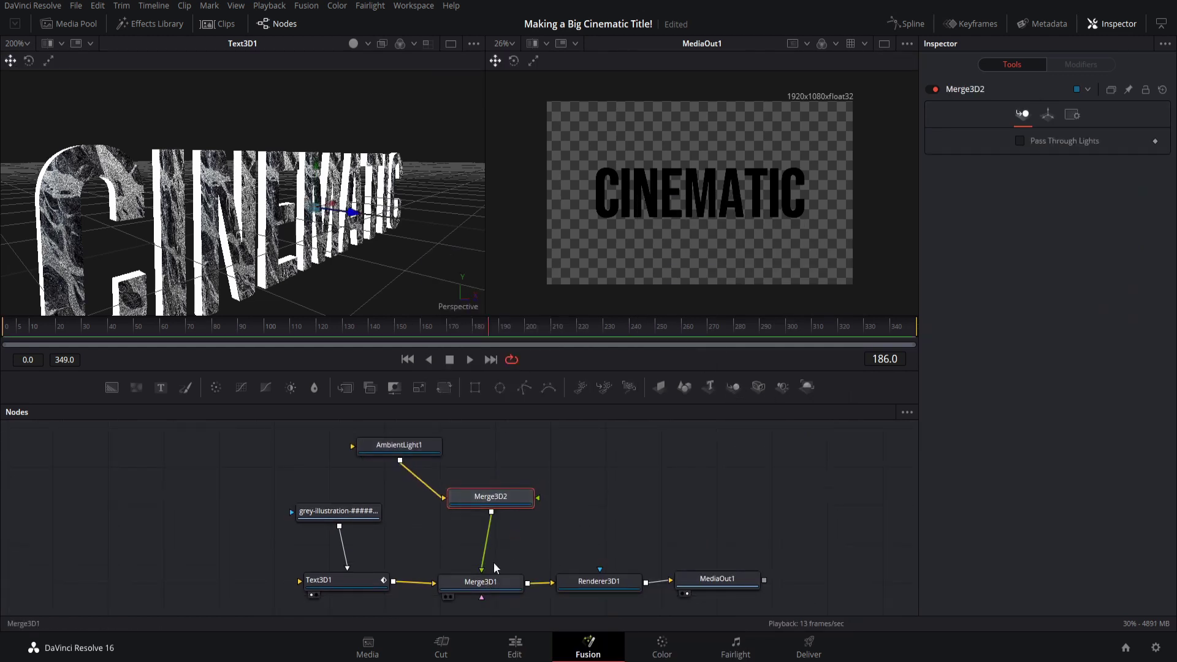
# Rename the Merge3D2 node as MergeLights.
pyautogui.moveTo(513, 506); pyautogui.dragTo(505, 505)
pyautogui.press('F2')
pyautogui.write('MergeLights')
pyautogui.press('Return')
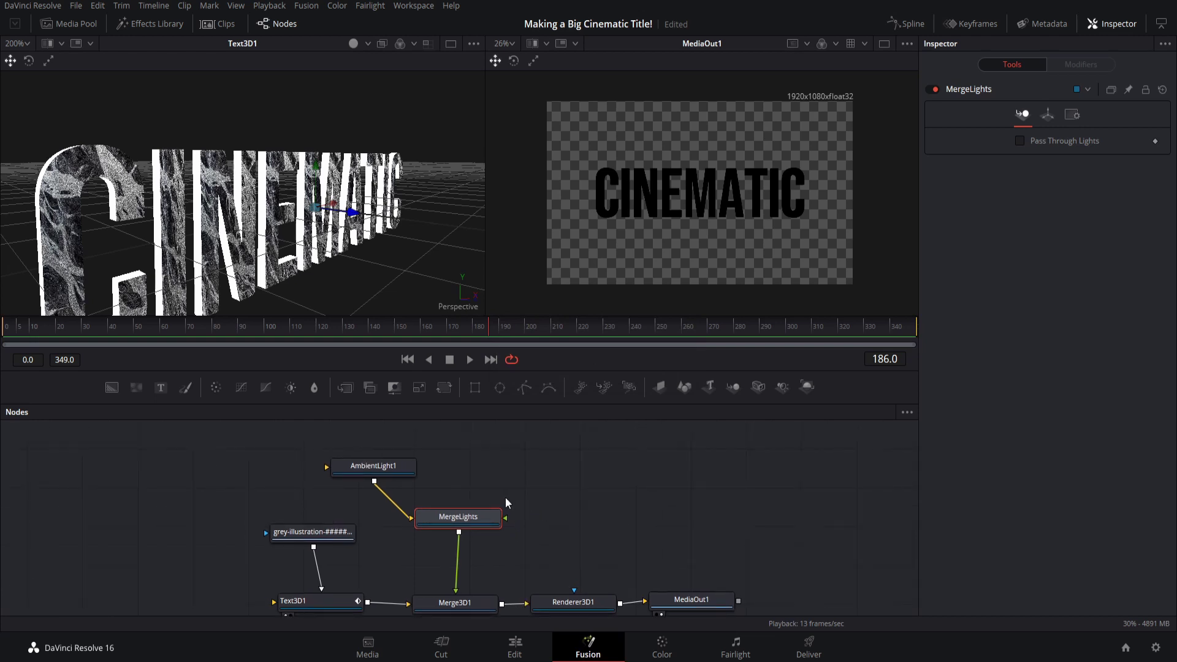
pyautogui.click(383, 459)
pyautogui.click(466, 509)
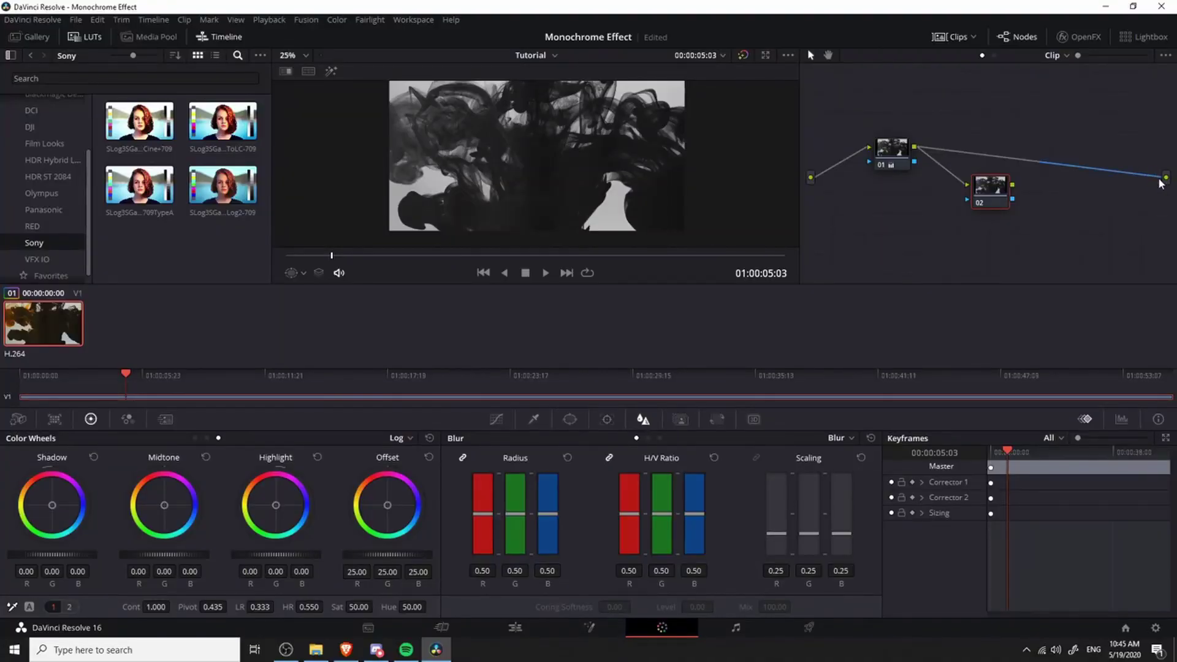
# Rewire the Monochrome Effect node graph so node 02 sits in series between node 01 and the output.
pyautogui.moveTo(1158, 178); pyautogui.dragTo(910, 149)
pyautogui.moveTo(995, 185); pyautogui.dragTo(1165, 179)
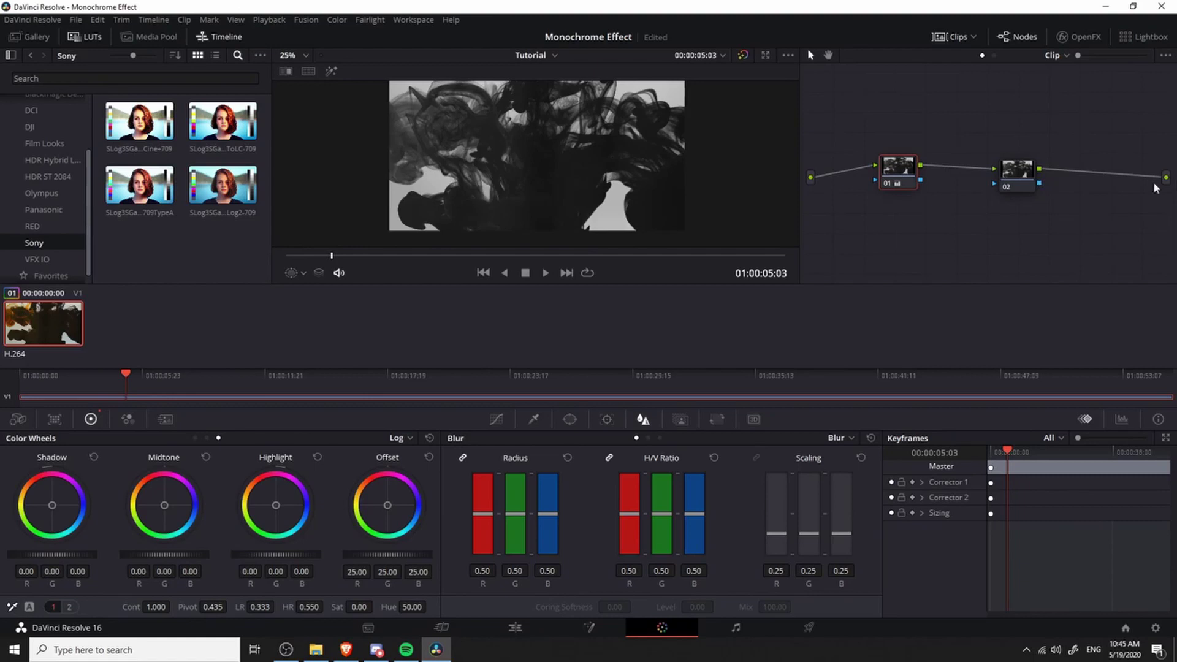
# On node 02, use the Log wheels to tint the shadows green, to about R -0.53, G 0.22, B -0.66, and play the clip.
pyautogui.click(1026, 178)
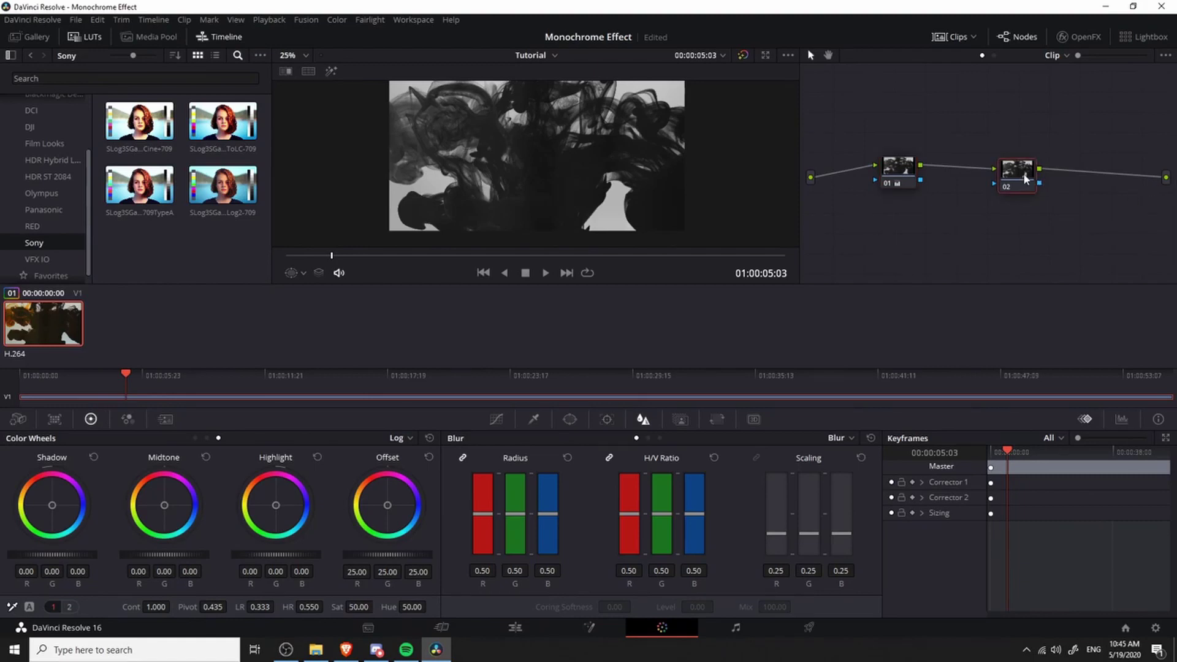
pyautogui.click(400, 437)
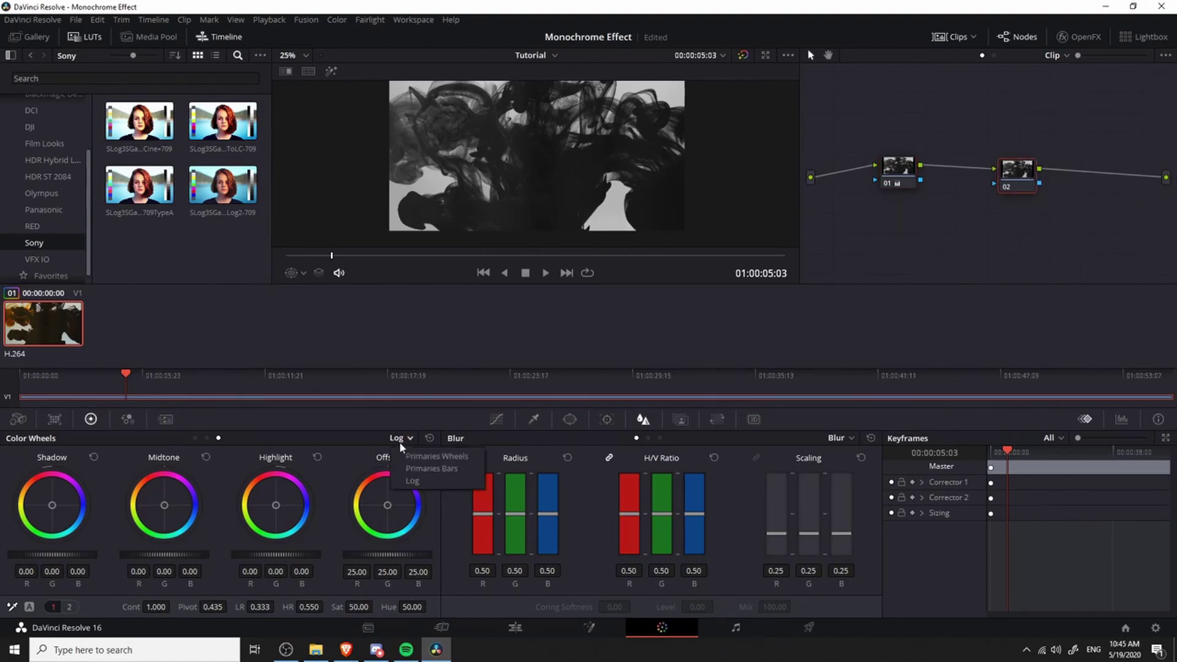
pyautogui.click(430, 455)
pyautogui.click(400, 438)
pyautogui.click(369, 482)
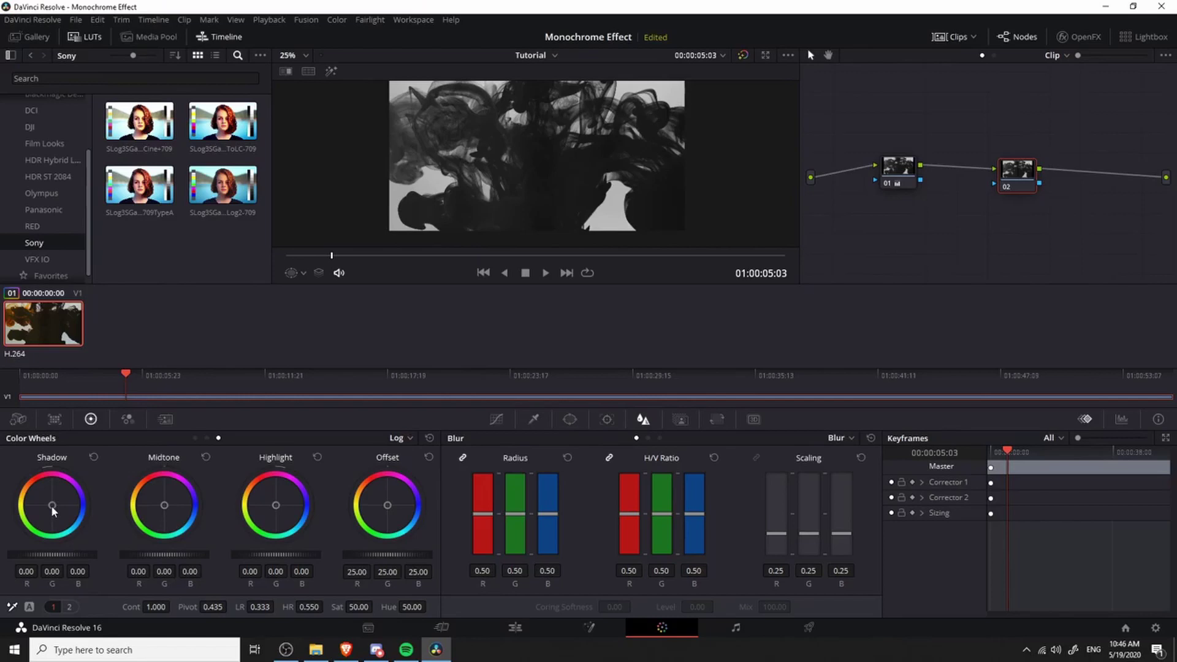
pyautogui.moveTo(53, 507); pyautogui.dragTo(38, 518)
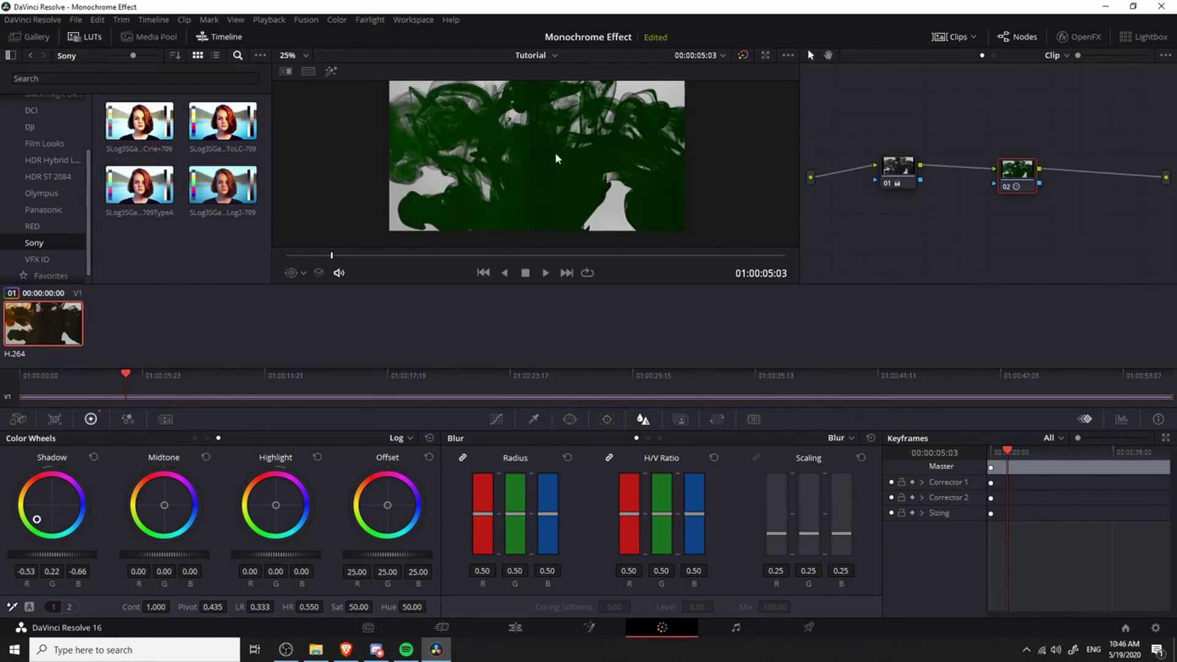
pyautogui.press('space')
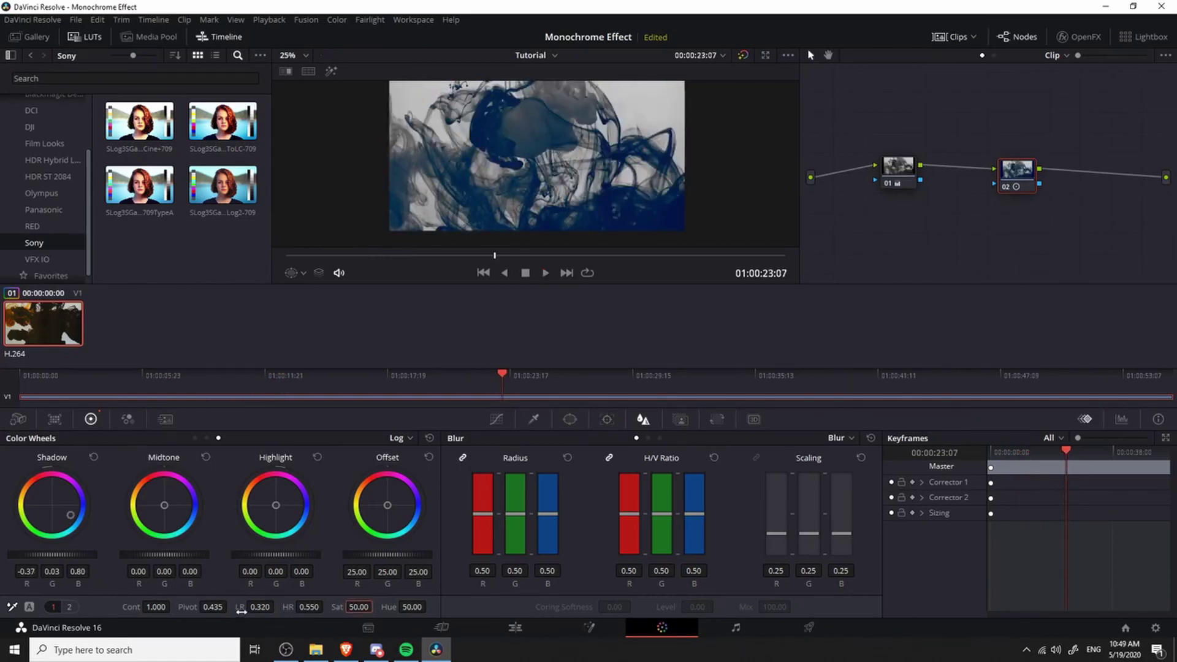
# Set the low range to 0.350 and the high range to 0.904, and enlarge the viewer.
pyautogui.moveTo(241, 611); pyautogui.dragTo(326, 607)
pyautogui.click(765, 56)
pyautogui.click(34, 57)
pyautogui.click(17, 71)
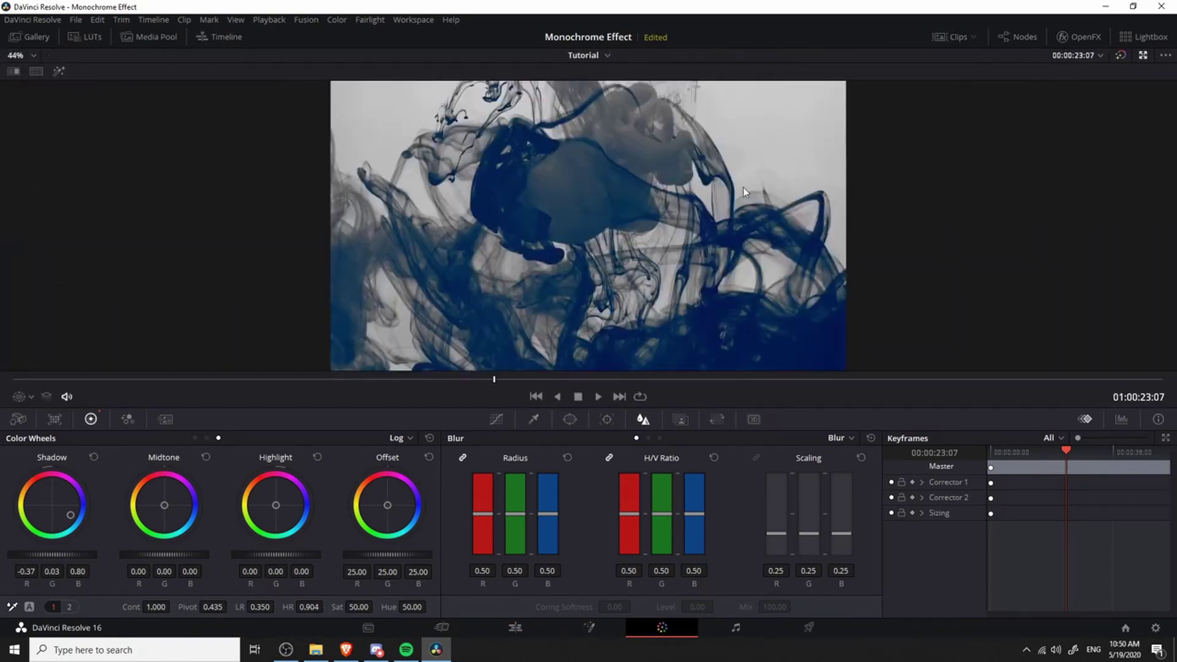
# During playback, set the low range to 0.400, the high range to 0.910 and a stronger saturation, and toggle the grade bypass to compare.
pyautogui.moveTo(313, 380); pyautogui.dragTo(416, 379)
pyautogui.press('space')
pyautogui.moveTo(260, 606); pyautogui.dragTo(359, 607)
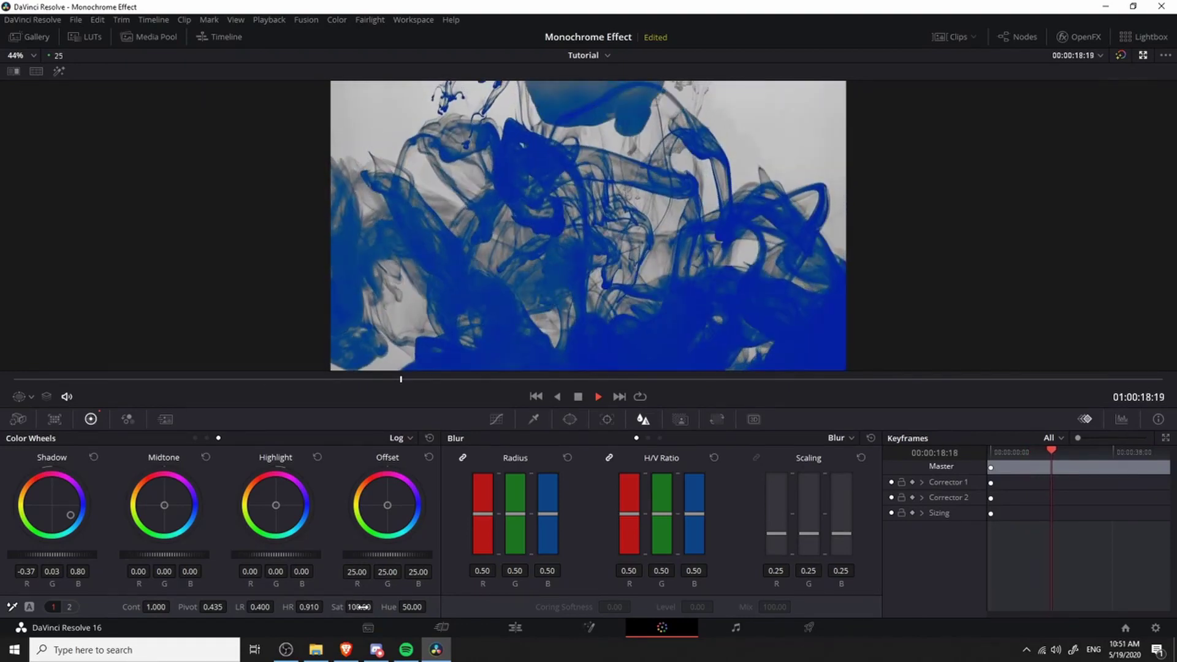
pyautogui.moveTo(361, 607); pyautogui.dragTo(343, 607)
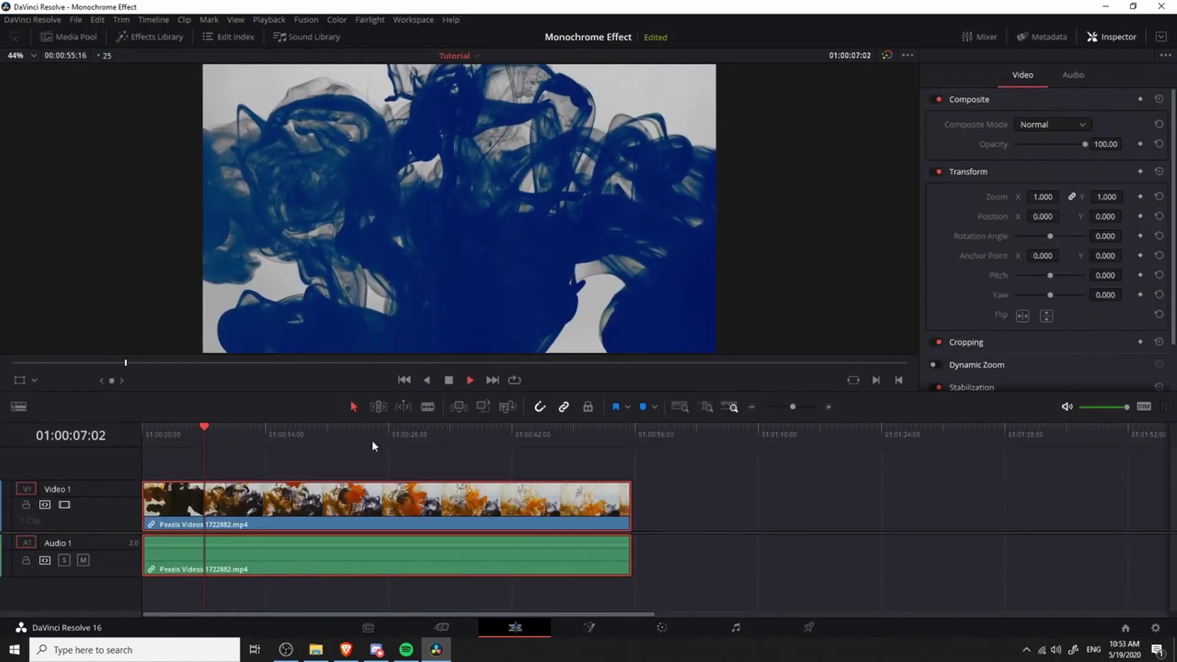
pyautogui.click(886, 55)
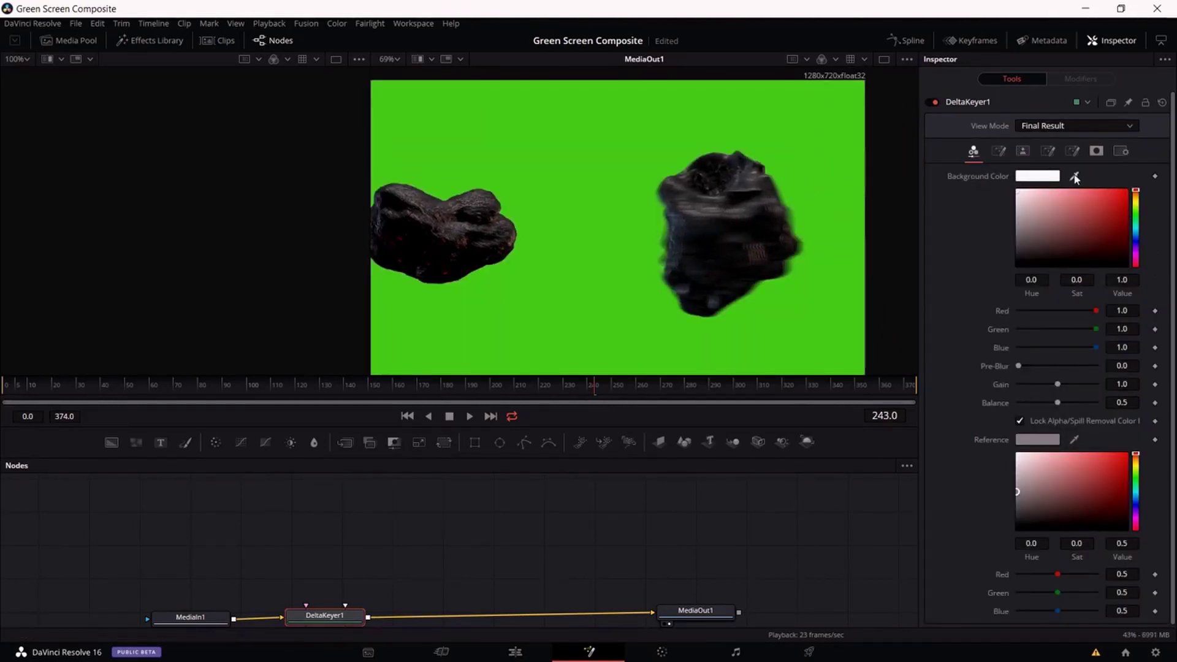
# Sample the green backdrop as DeltaKeyer1's background colour and inspect the keyed edges of the rocks up close.
pyautogui.moveTo(1074, 176); pyautogui.dragTo(698, 194)
pyautogui.scroll(5, 698, 193)
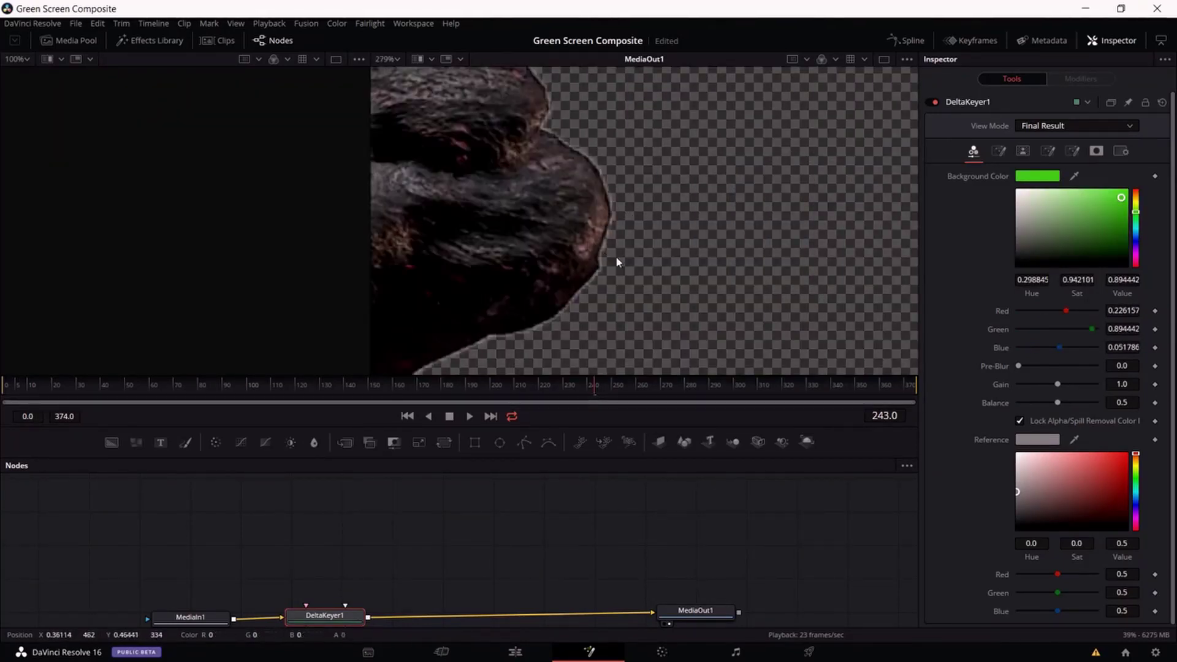
pyautogui.scroll(-5, 457, 197)
# Set DeltaKeyer1's matte low threshold to 0.378 and play the keyed clip.
pyautogui.click(1023, 150)
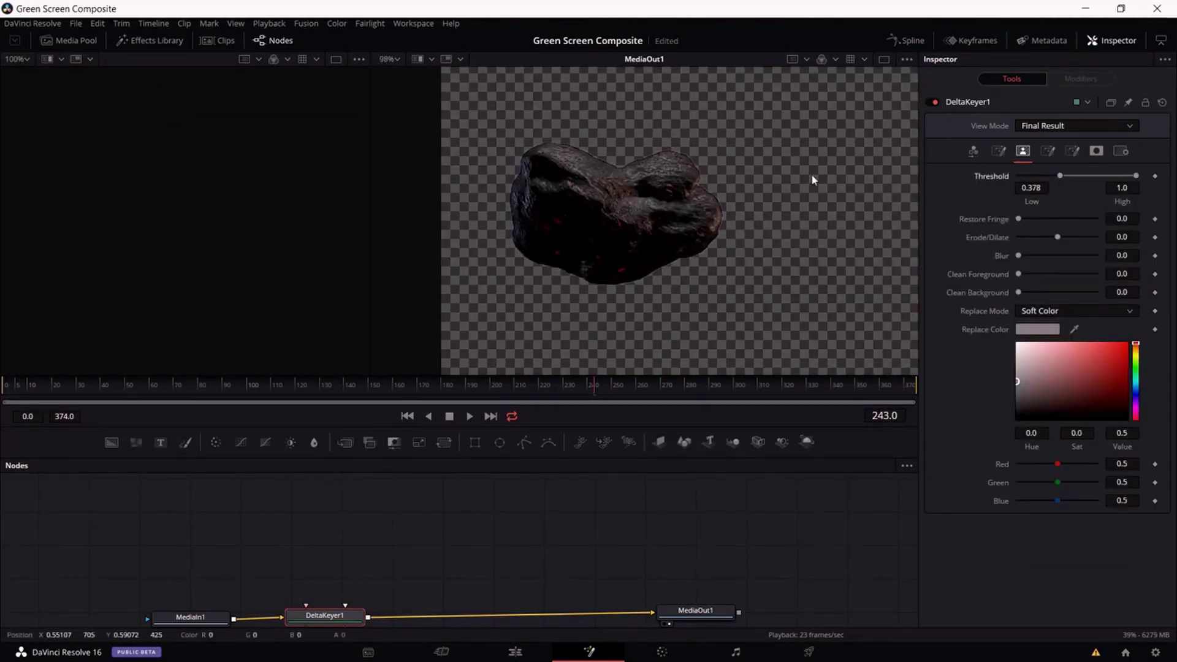
pyautogui.moveTo(811, 174); pyautogui.dragTo(748, 230)
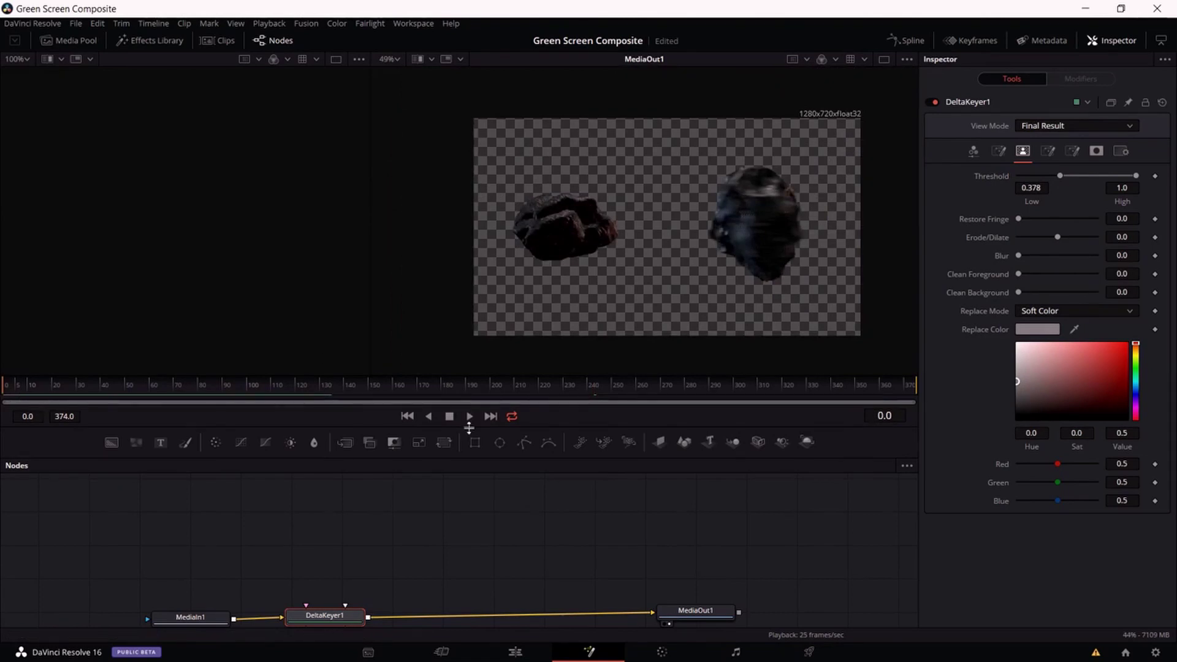
pyautogui.click(469, 416)
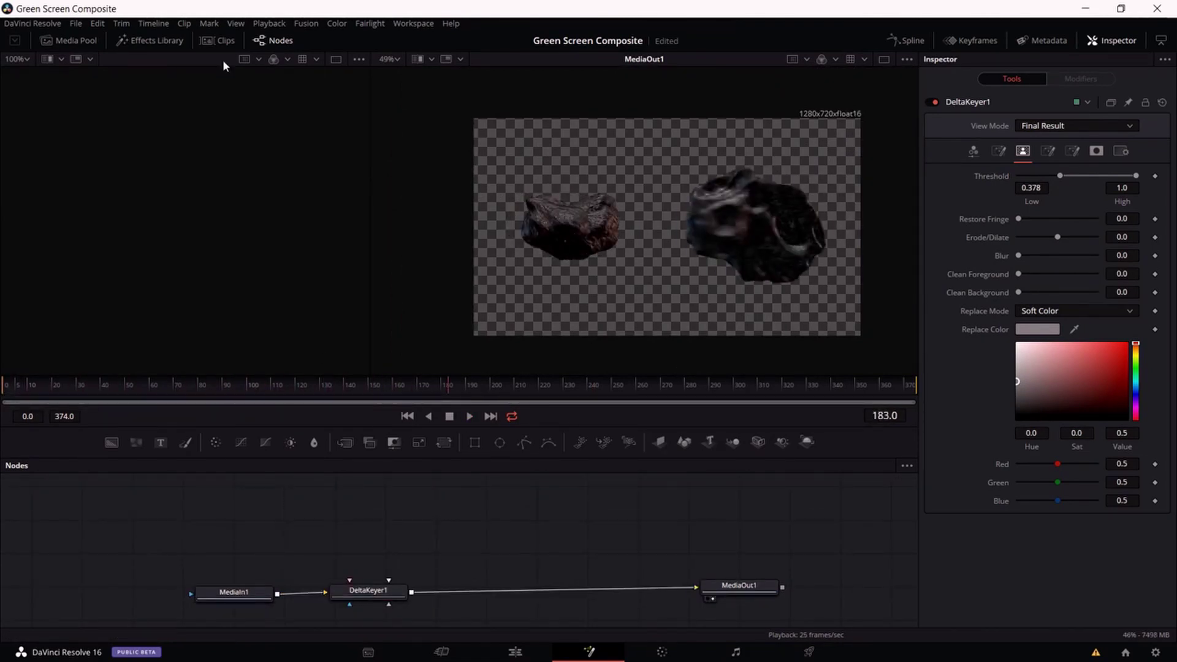
# Add the forest waterfall clip to the composition as MediaIn2 and show it in the empty viewer.
pyautogui.click(62, 40)
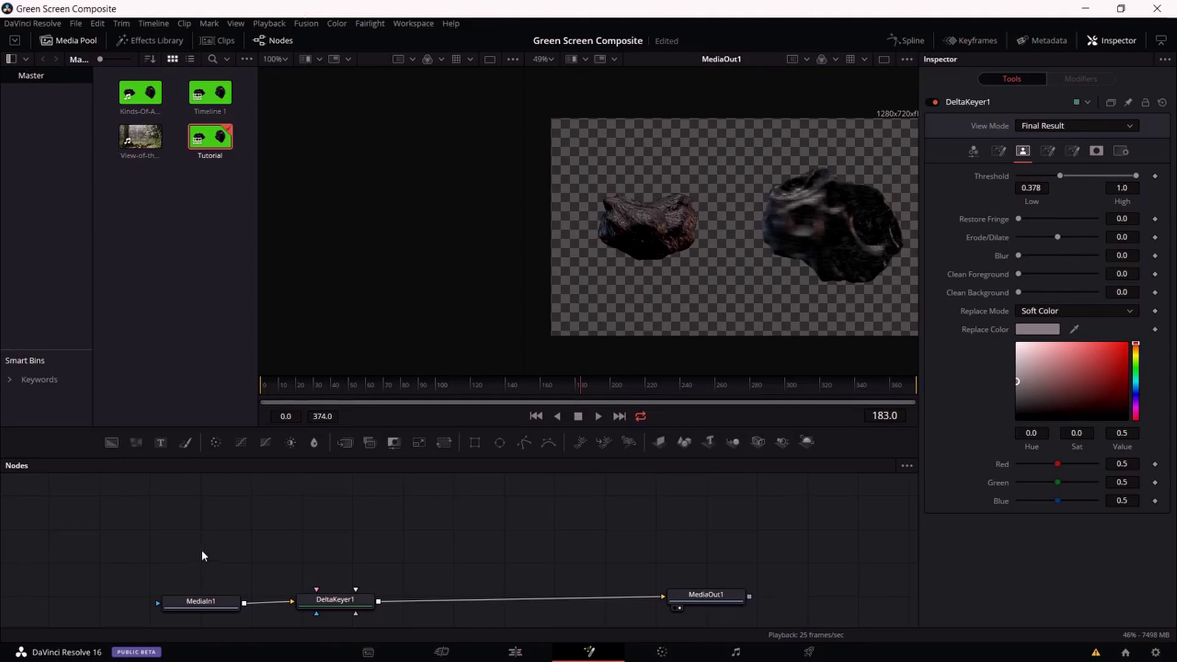
pyautogui.moveTo(140, 137); pyautogui.dragTo(202, 541)
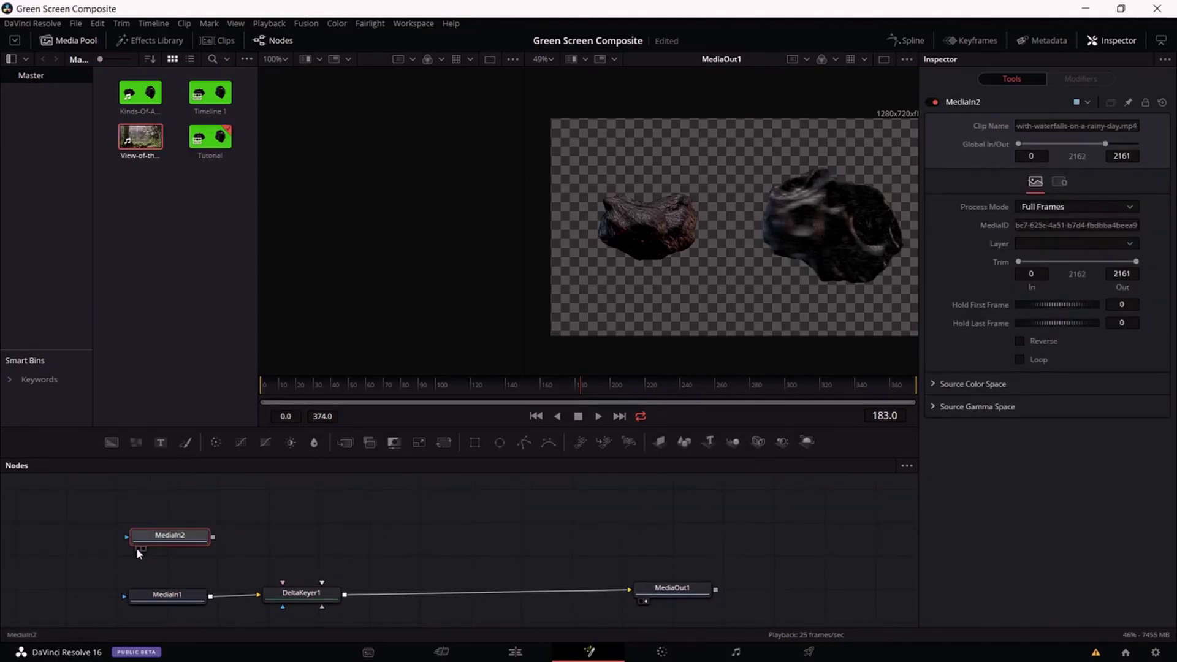
pyautogui.click(137, 549)
pyautogui.moveTo(258, 318); pyautogui.dragTo(166, 319)
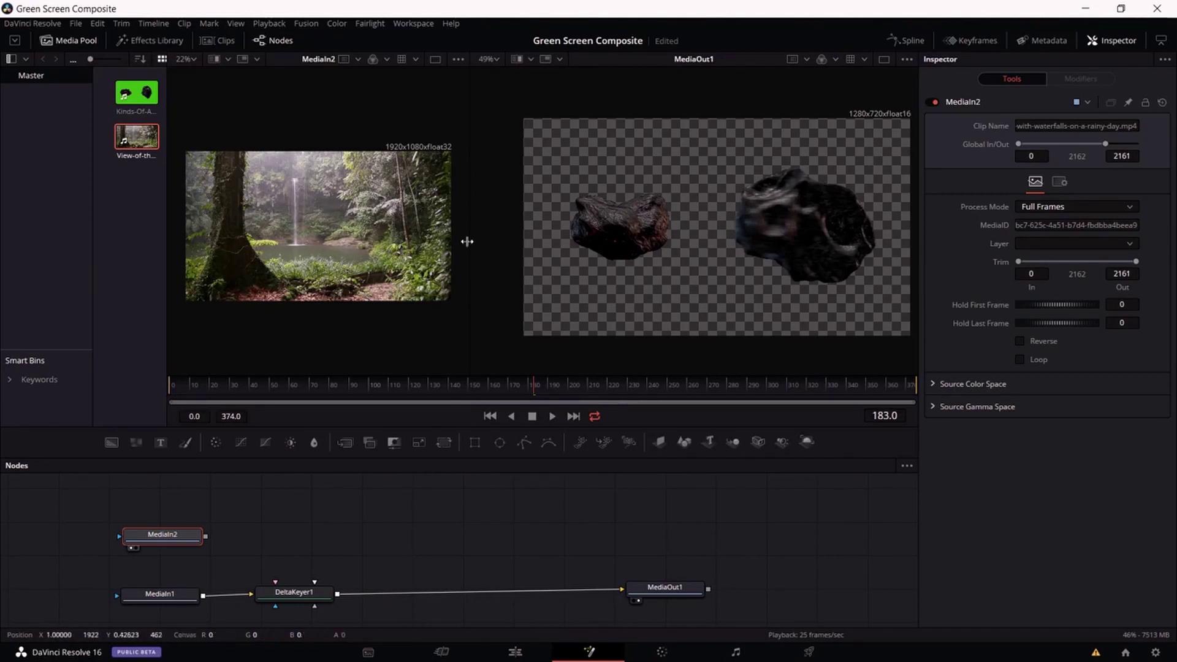
# Add a Merge node and connect MediaIn2 to it as the background.
pyautogui.rightClick(266, 511)
pyautogui.moveTo(433, 321)
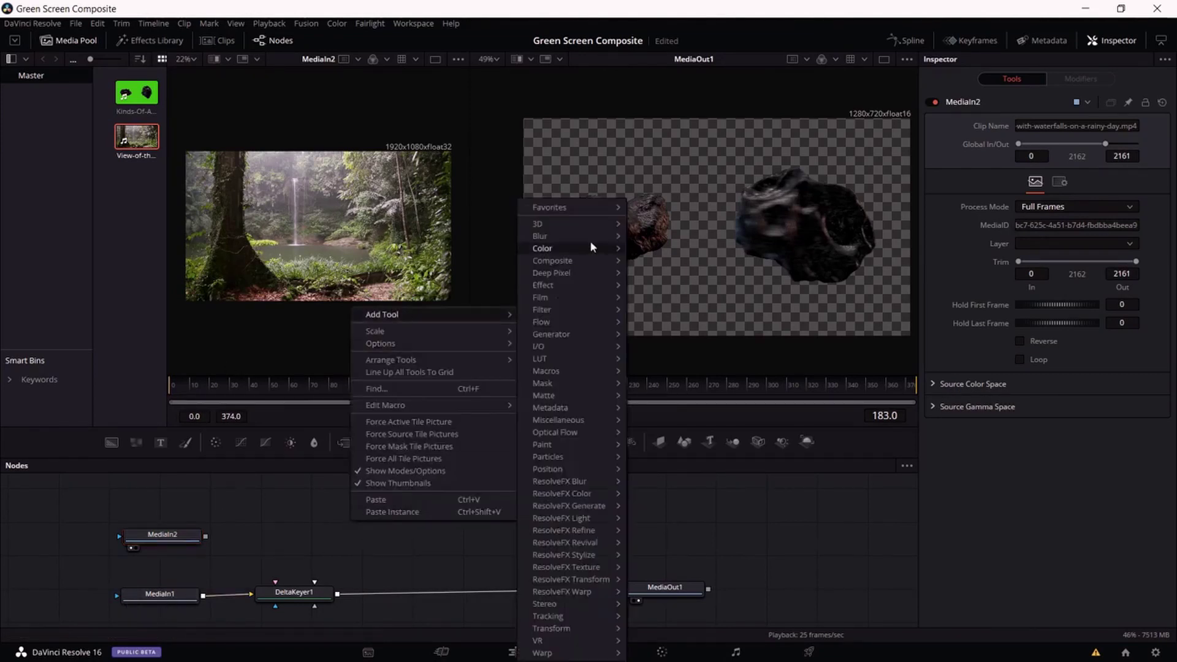
pyautogui.moveTo(574, 261)
pyautogui.click(647, 276)
pyautogui.moveTo(350, 520); pyautogui.dragTo(541, 513)
pyautogui.moveTo(205, 536); pyautogui.dragTo(503, 514)
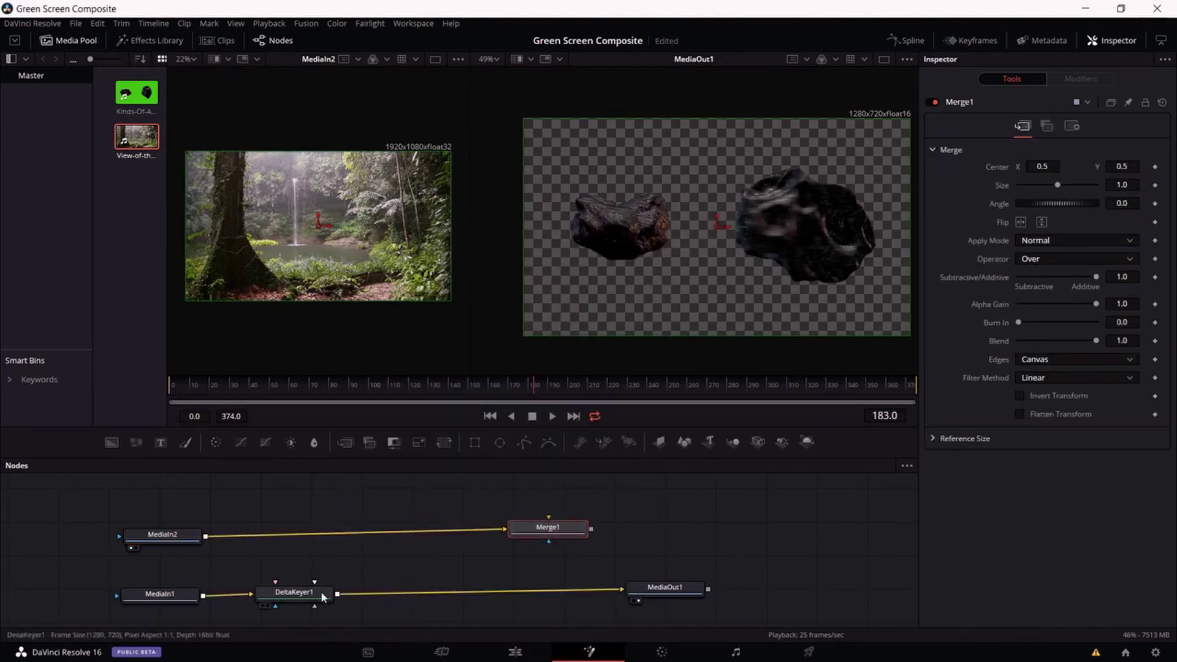
# Connect DeltaKeyer1 to Merge1's foreground input and show Merge1 in the main viewer.
pyautogui.click(355, 594)
pyautogui.moveTo(337, 594); pyautogui.dragTo(548, 540)
pyautogui.click(520, 540)
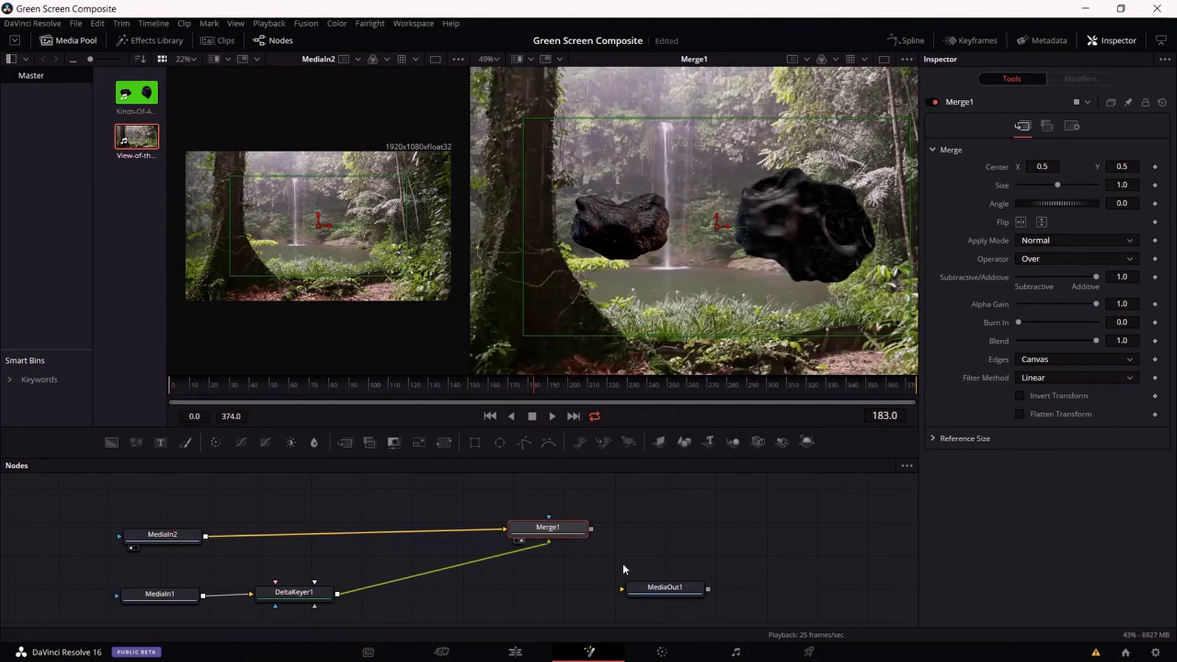
# Connect Merge1 to MediaOut1 and play back the finished composite.
pyautogui.moveTo(639, 592); pyautogui.dragTo(668, 558)
pyautogui.moveTo(590, 528); pyautogui.dragTo(650, 554)
pyautogui.moveTo(737, 521); pyautogui.dragTo(727, 525)
pyautogui.scroll(-3, 707, 242)
pyautogui.press('space')
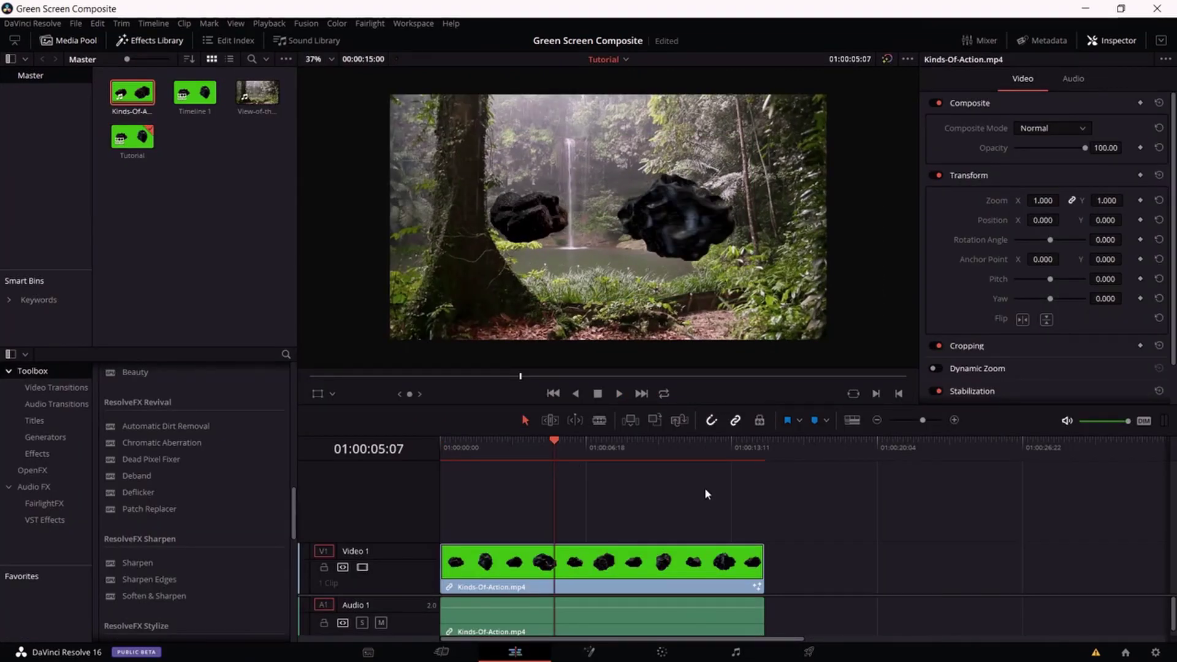
pyautogui.press('space')
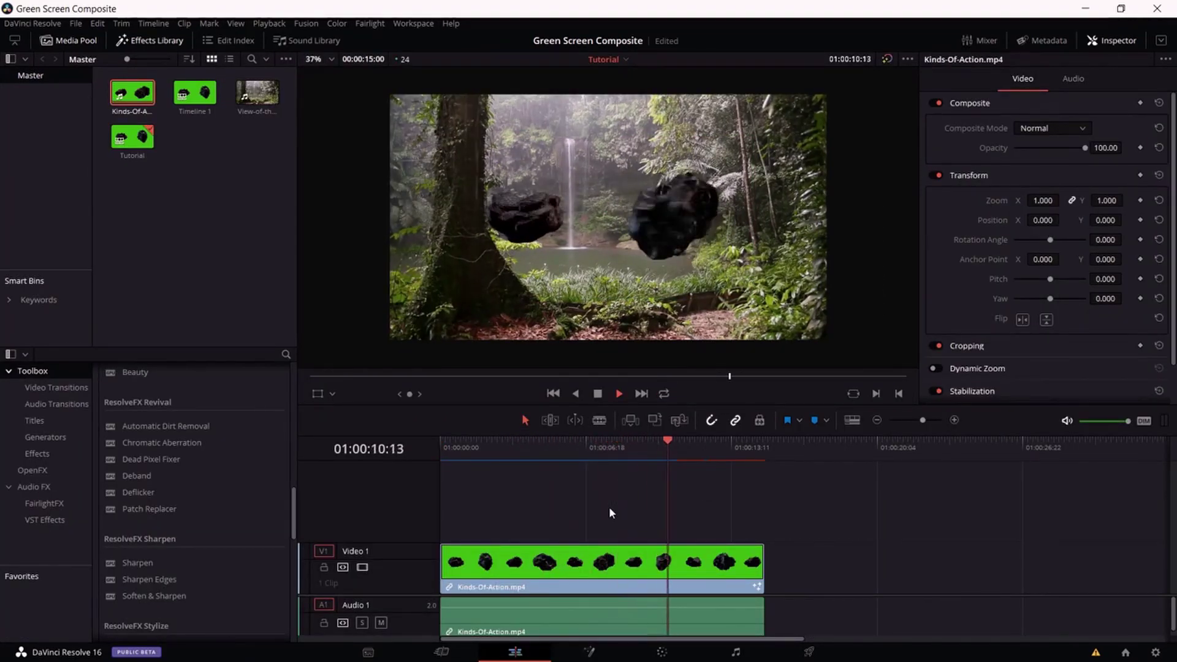
pyautogui.click(739, 443)
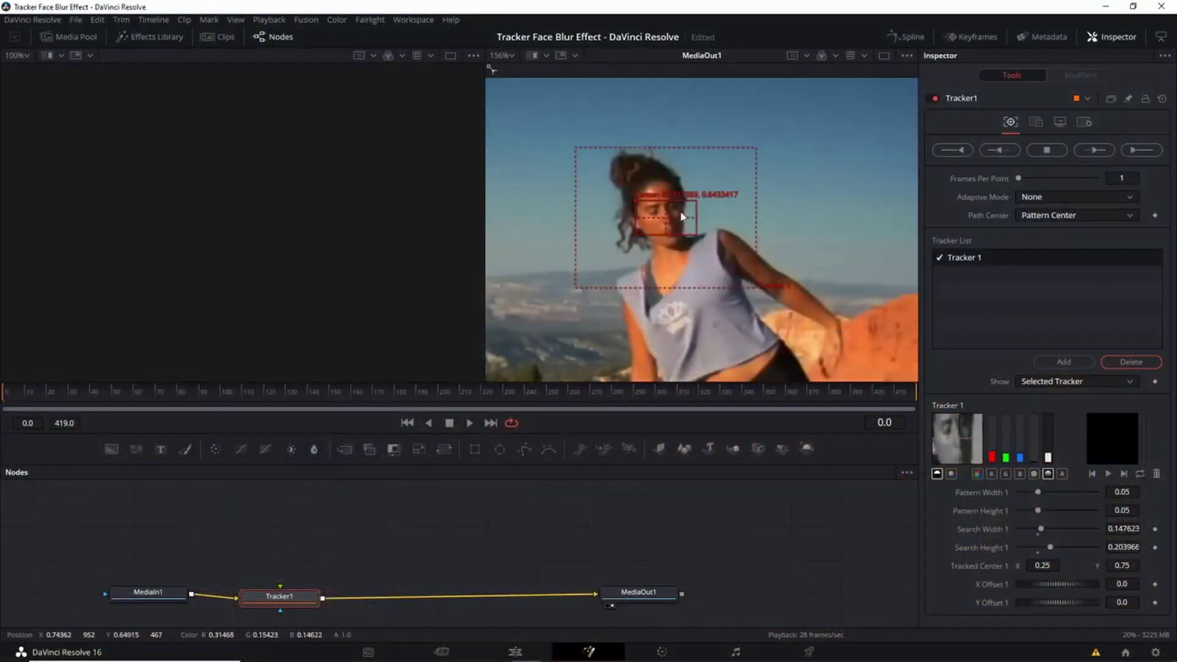
# Fit the Tracker 1 pattern box to the woman's face and set Adaptive Mode to Best match.
pyautogui.moveTo(695, 216); pyautogui.dragTo(641, 201)
pyautogui.click(1045, 197)
pyautogui.click(1043, 228)
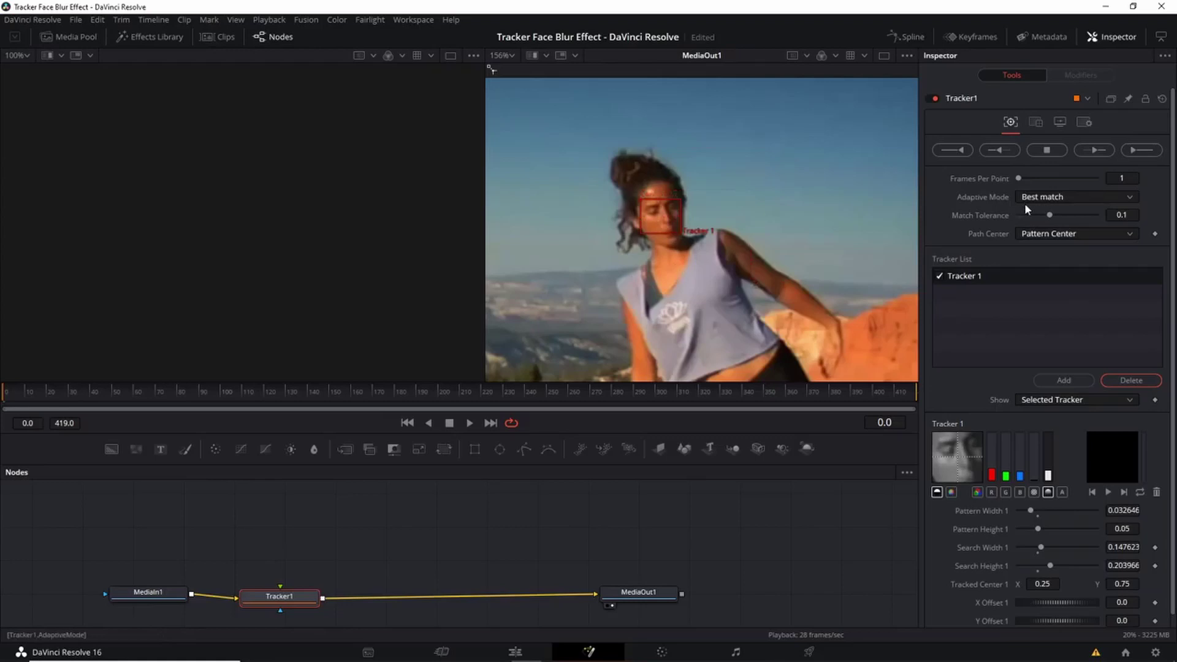
# Track the woman's face forward through the clip with Tracker1 and rearrange the node graph.
pyautogui.scroll(-1, 760, 186)
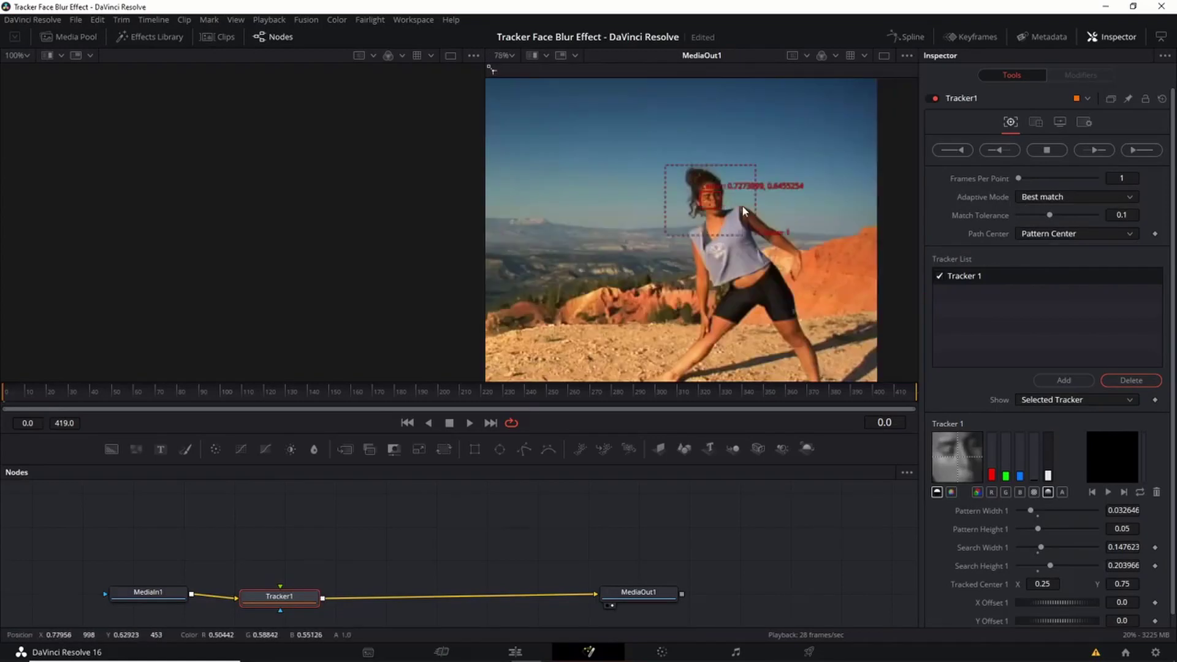
pyautogui.click(1099, 156)
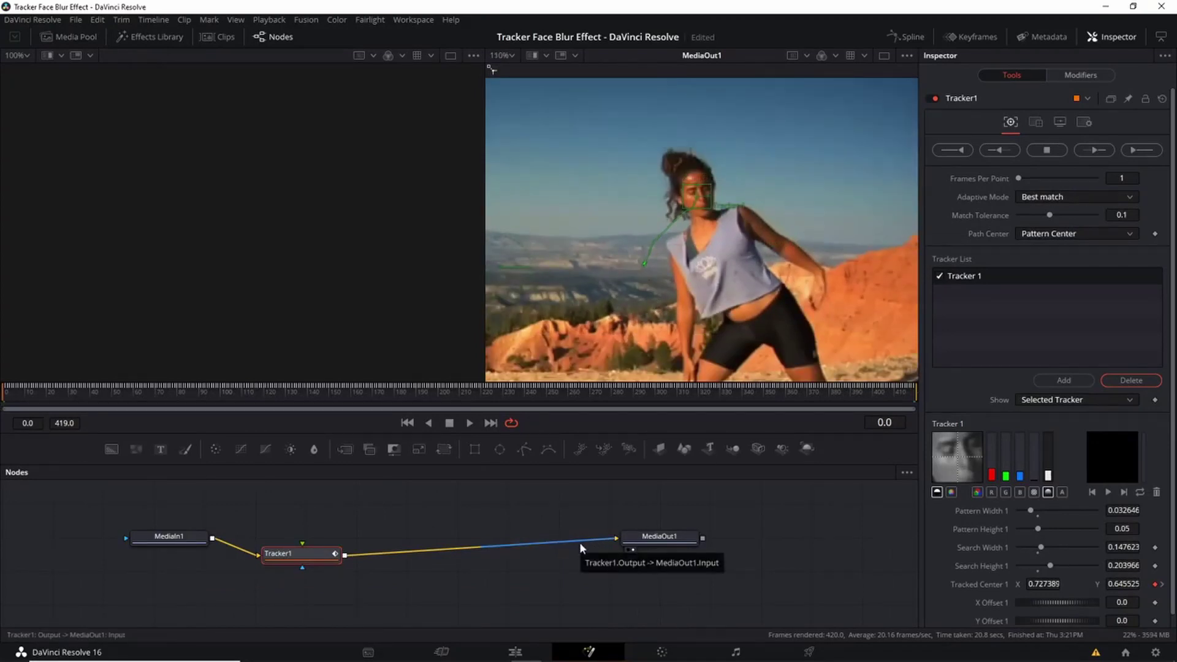
pyautogui.click(581, 544)
pyautogui.moveTo(304, 557); pyautogui.dragTo(296, 578)
pyautogui.moveTo(396, 547); pyautogui.dragTo(394, 551)
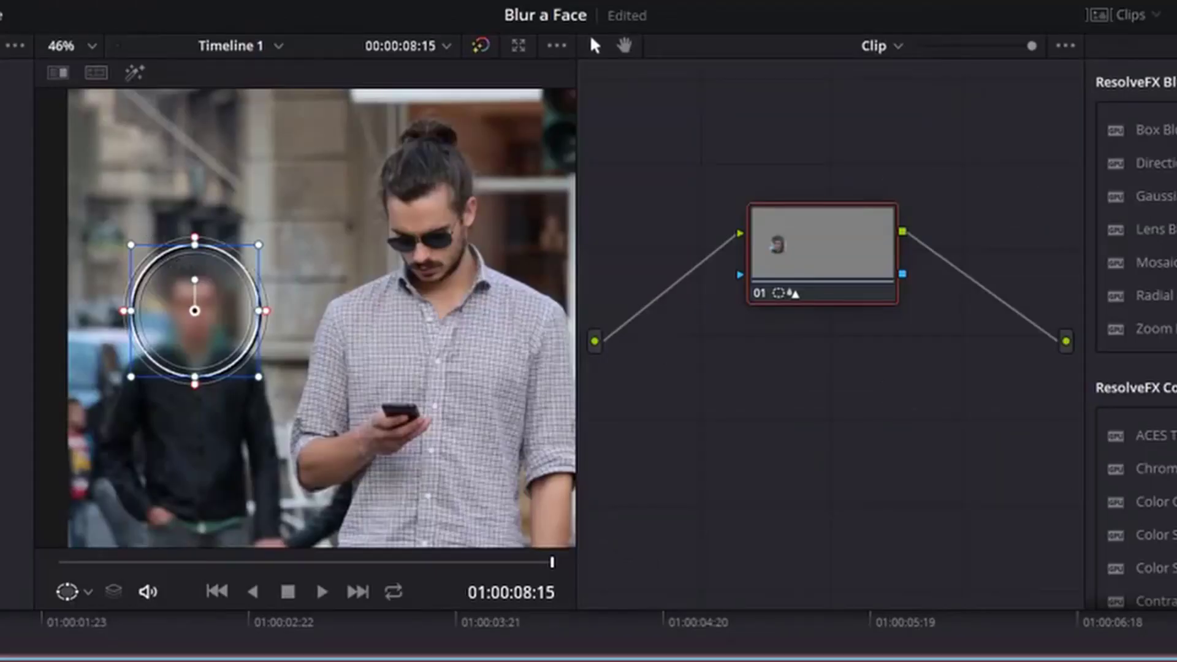
# Shrink the circular window to a narrow oval around the background man's face and track it in reverse.
pyautogui.hotkey('alt', 't')
pyautogui.moveTo(259, 311); pyautogui.dragTo(241, 311)
pyautogui.moveTo(195, 245); pyautogui.dragTo(195, 260)
pyautogui.moveTo(147, 310); pyautogui.dragTo(153, 310)
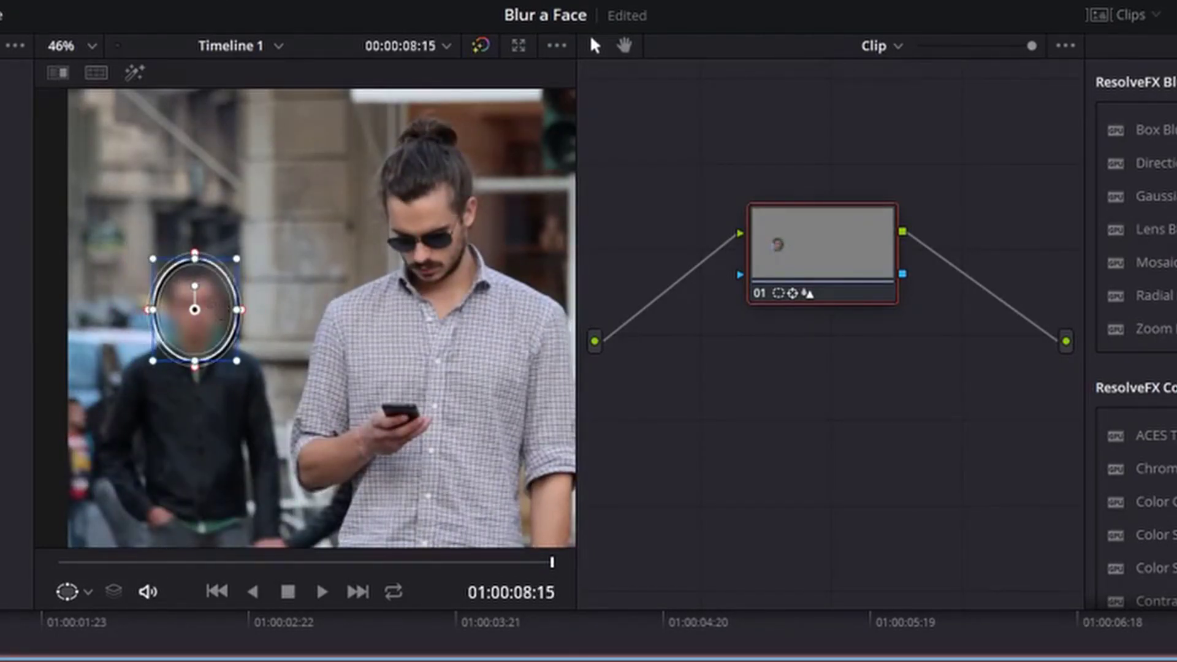
pyautogui.hotkey('alt', 't')
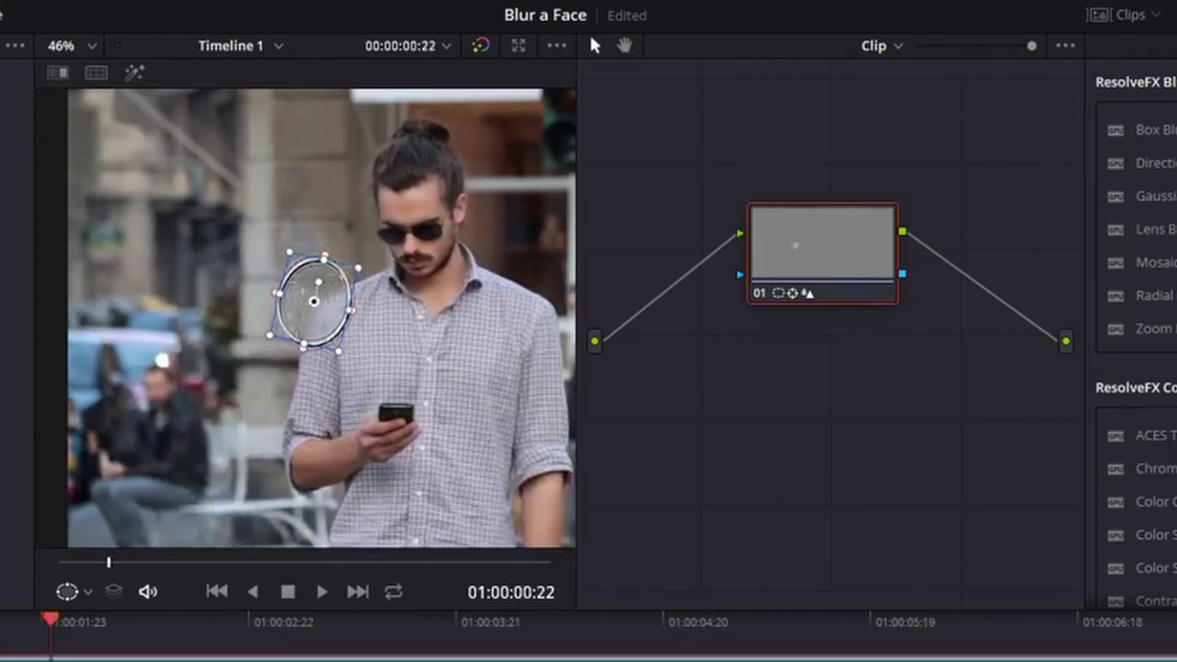
# Stop playback, reposition the blur window over the background man's face, and return to the start of the clip.
pyautogui.press('space')
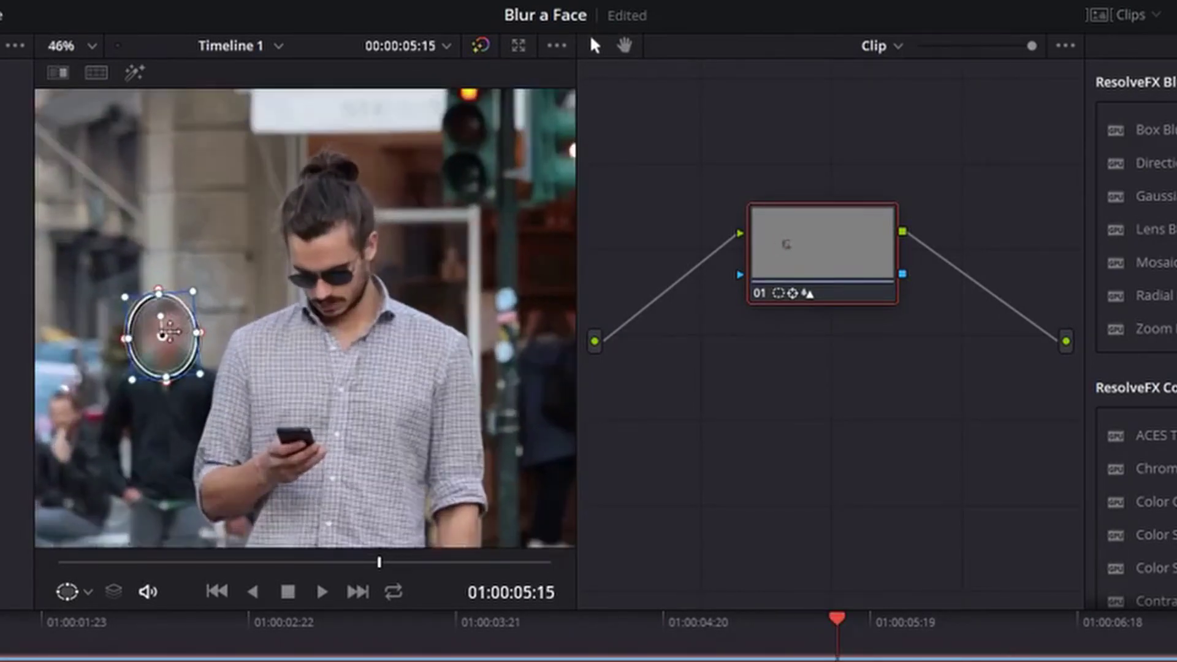
pyautogui.moveTo(170, 332); pyautogui.dragTo(195, 306)
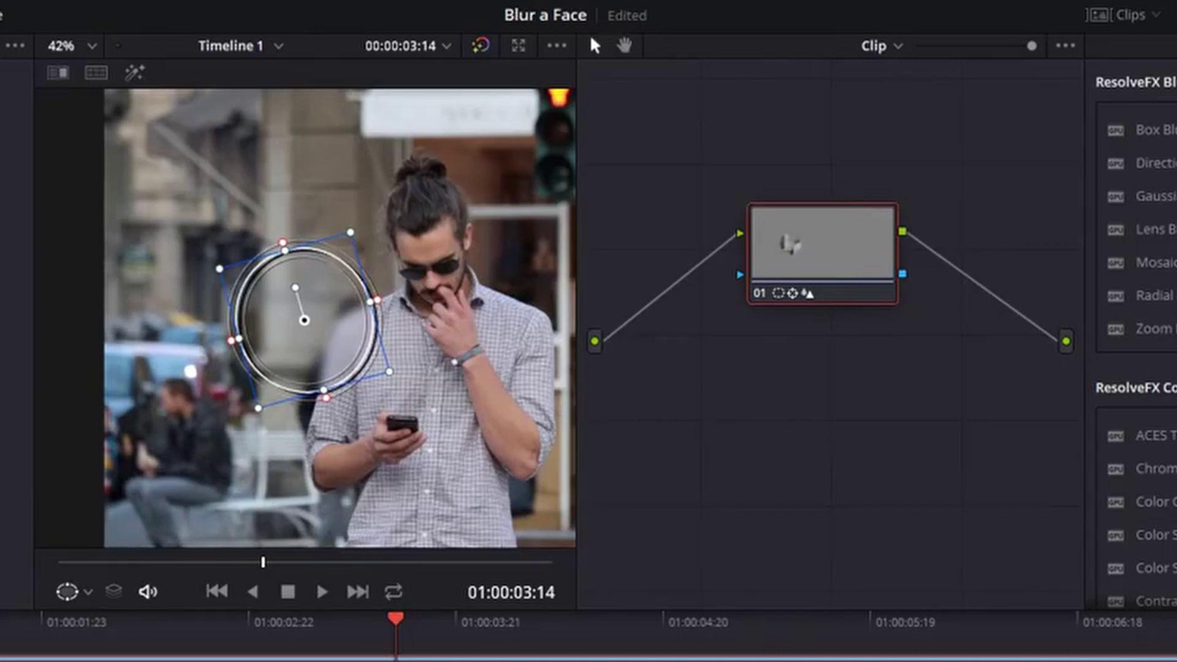
pyautogui.press('Home')
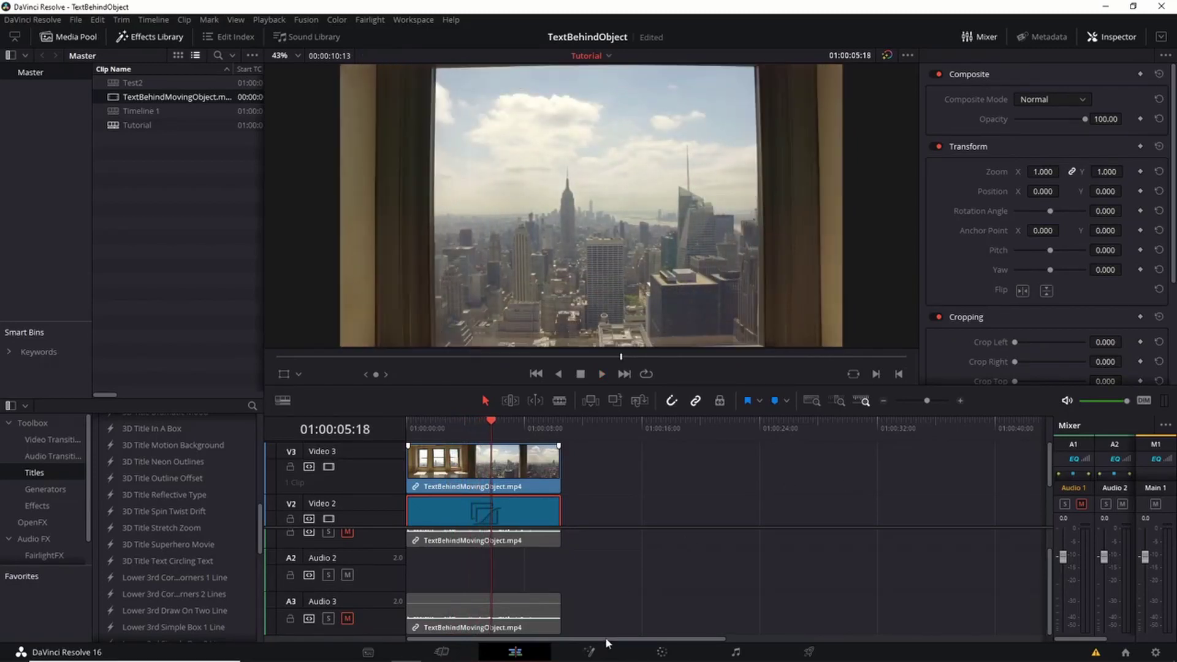
# Open the Fusion page for the composition on Video 2 of the TextBehindObject project.
pyautogui.click(597, 651)
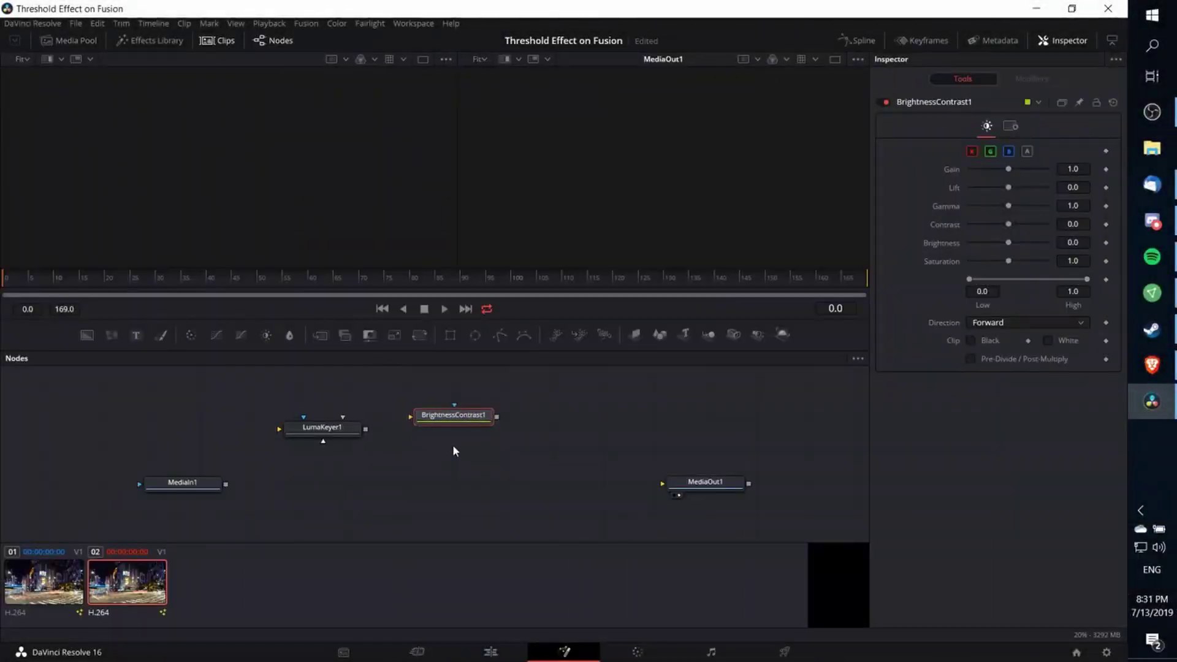
# Place a copy of the BrightnessContrast1 node below the original and rename the original to B_BrightnessContrast1.
pyautogui.click(444, 418)
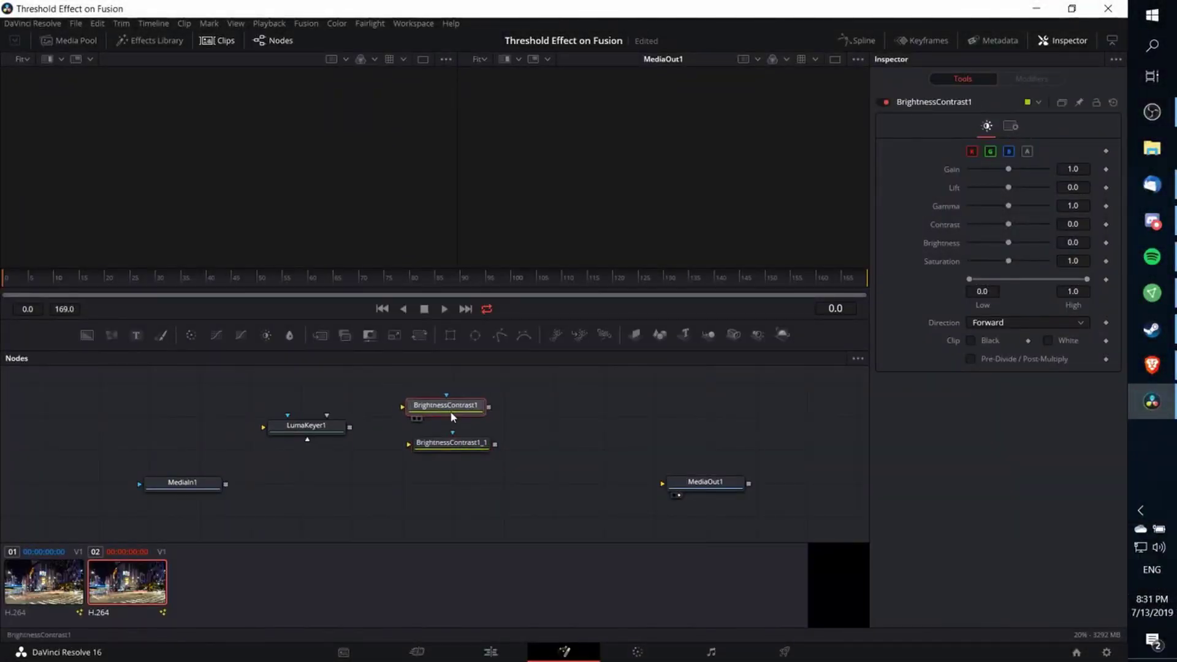
pyautogui.moveTo(451, 413); pyautogui.dragTo(456, 412)
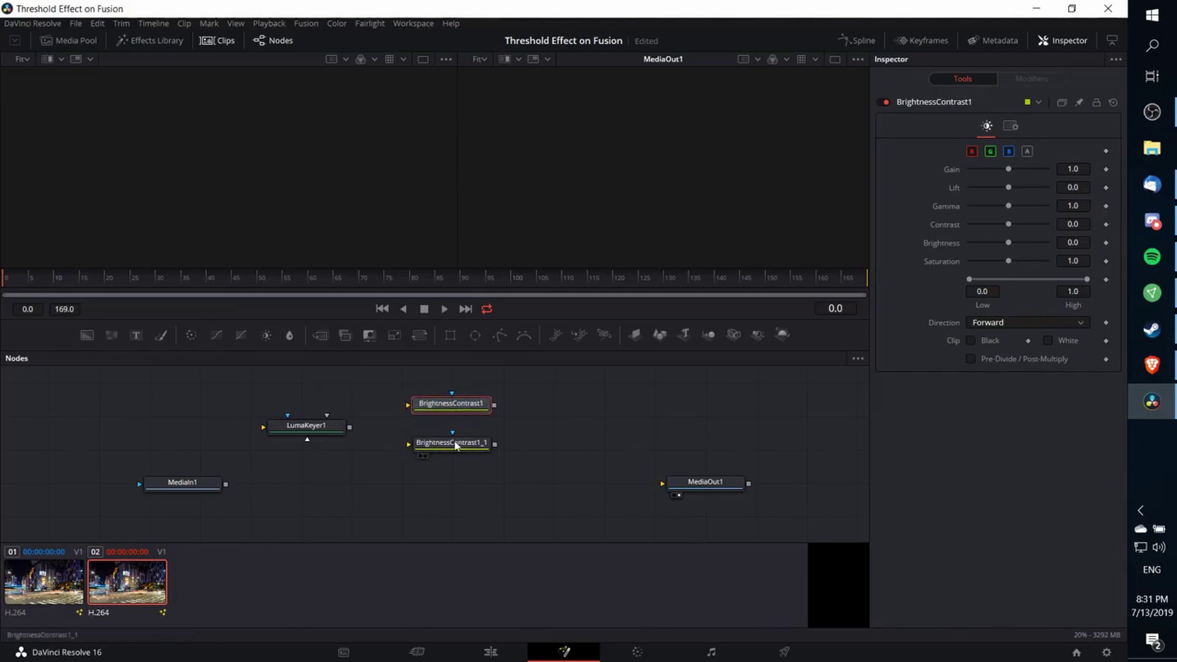
pyautogui.rightClick(455, 406)
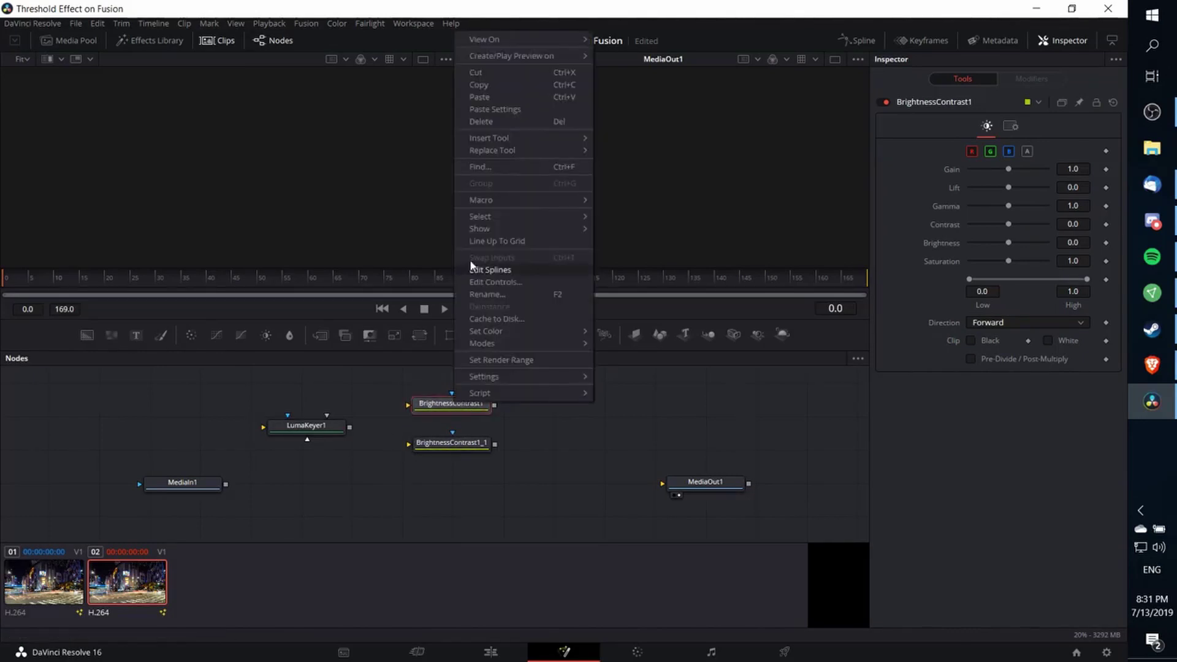
pyautogui.moveTo(483, 219)
pyautogui.click(487, 294)
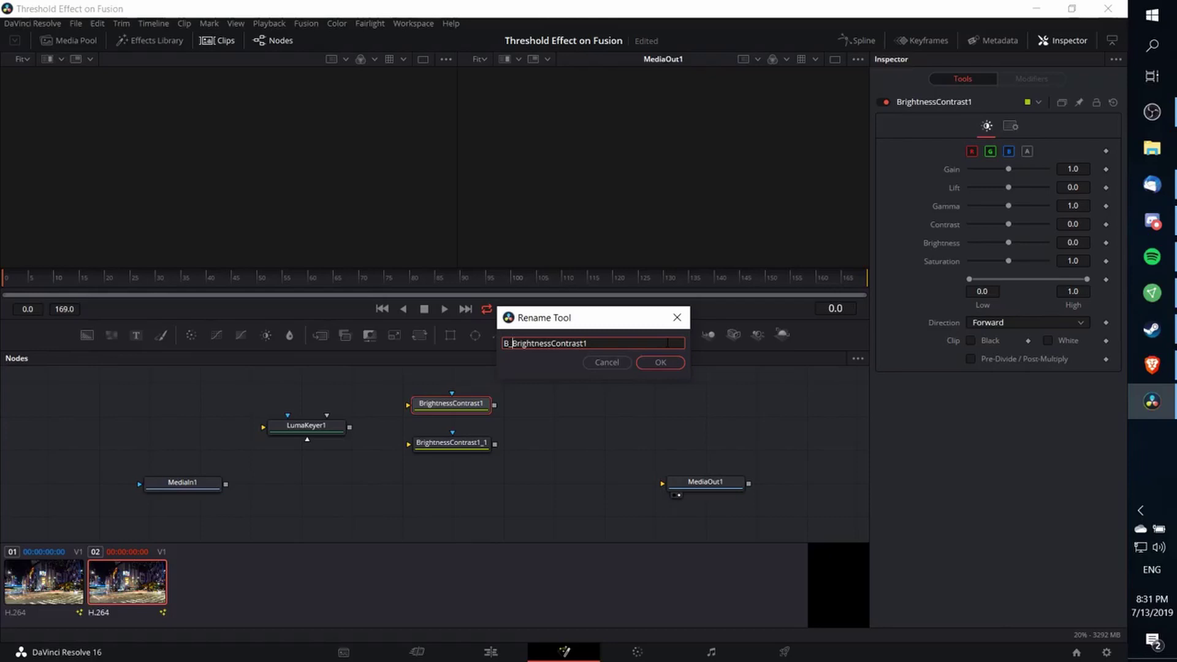
pyautogui.click(674, 363)
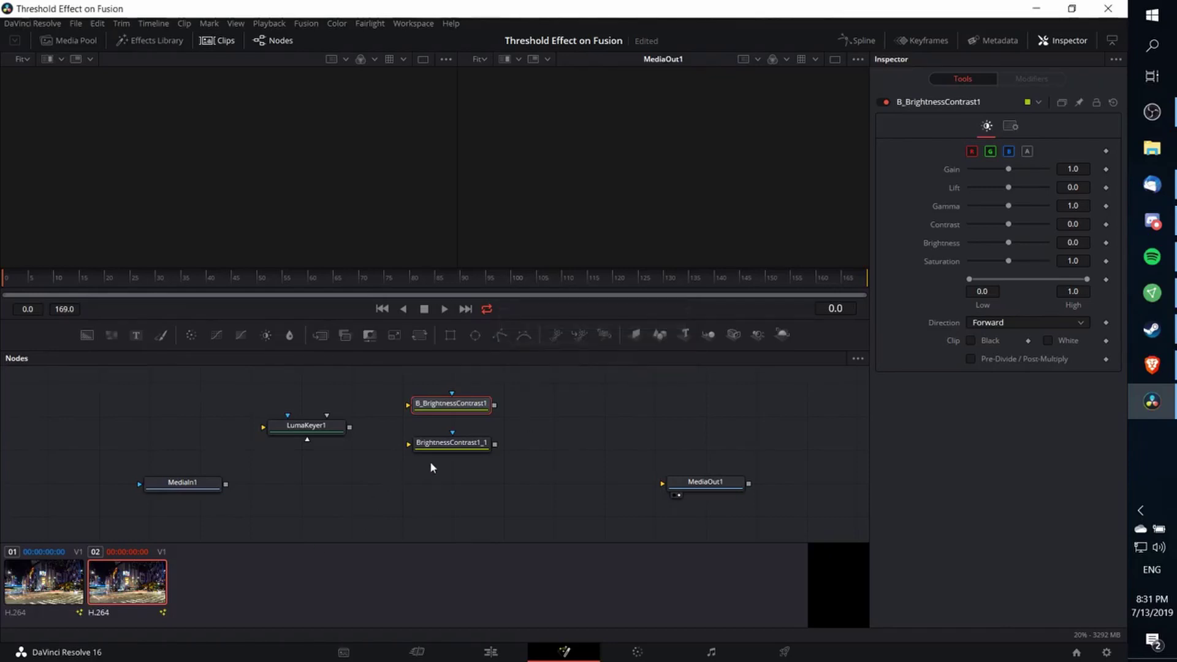
# Rename the copied brightness/contrast node to W_BrightnessContrast1_1.
pyautogui.rightClick(460, 447)
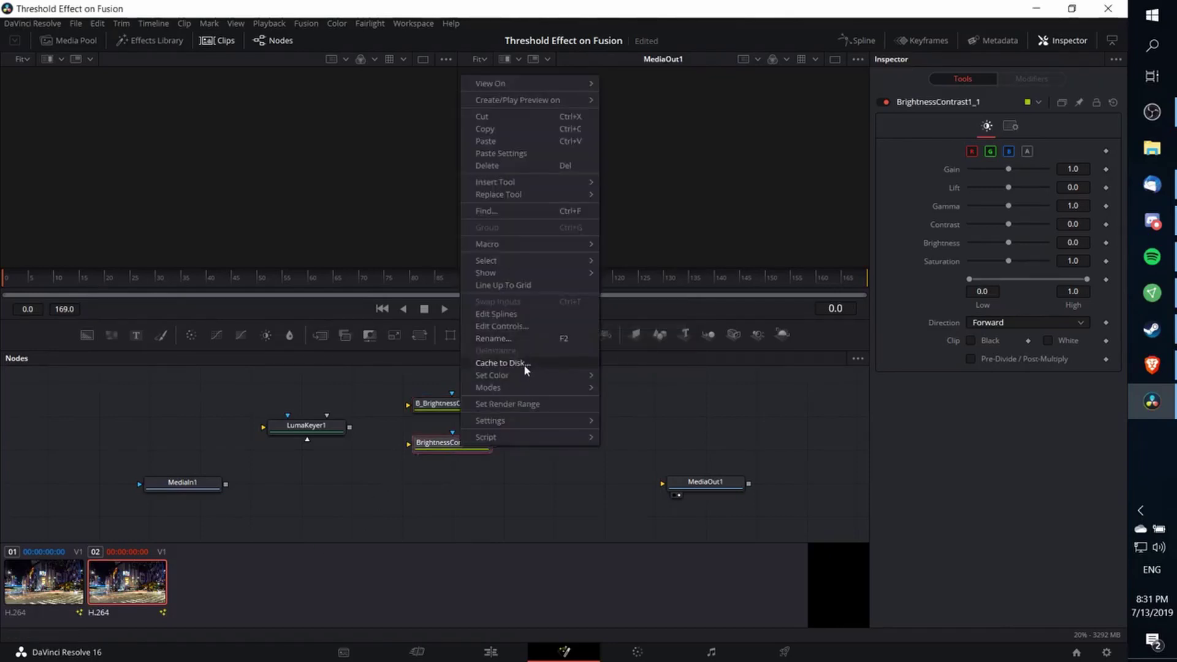
pyautogui.click(523, 340)
pyautogui.press('Home')
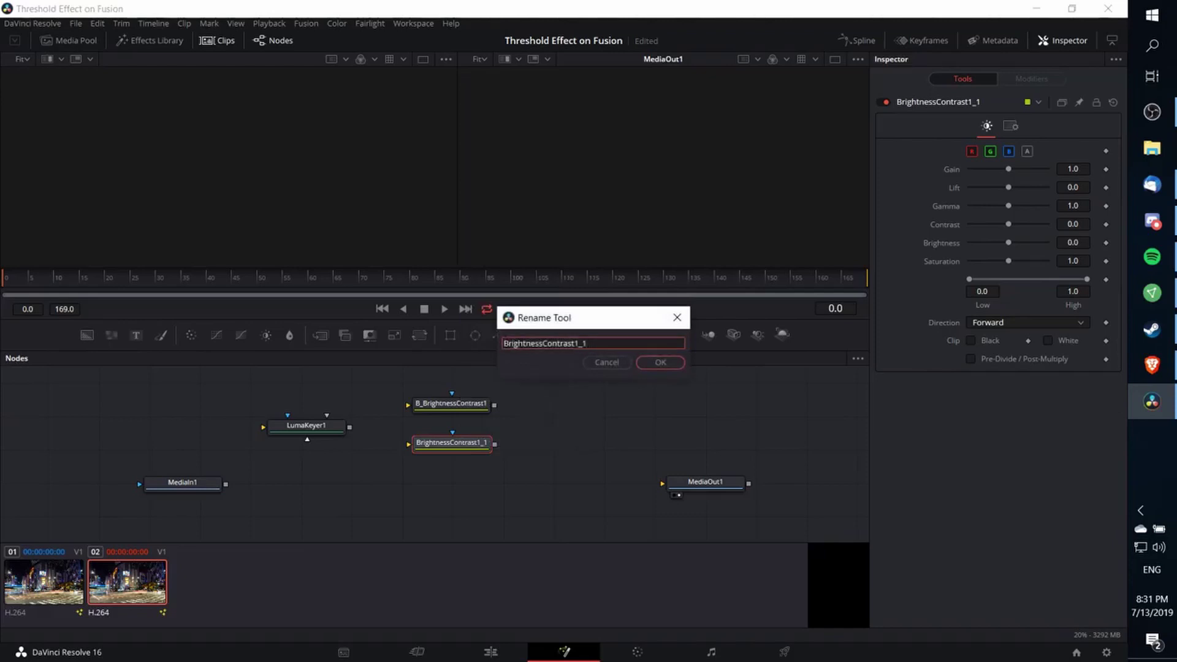
pyautogui.write('W_')
pyautogui.press('Return')
# Connect MediaIn1 to the LumaKeyer1 input and show LumaKeyer1 in the first viewer.
pyautogui.moveTo(307, 426); pyautogui.dragTo(311, 439)
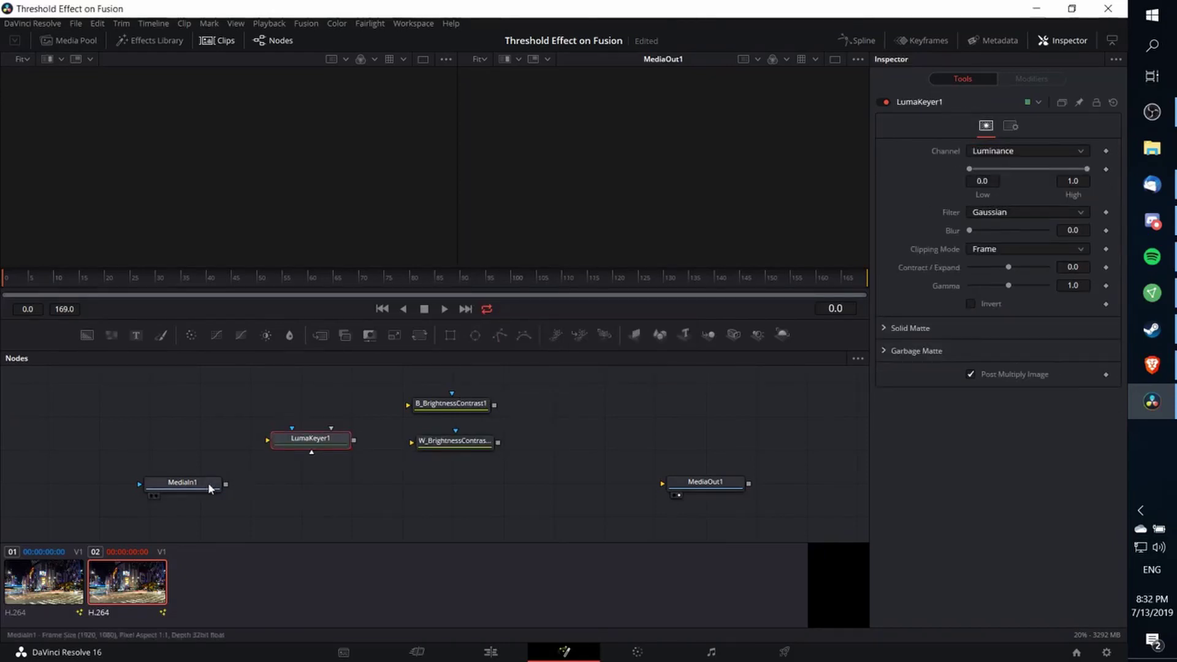
pyautogui.moveTo(226, 485); pyautogui.dragTo(273, 443)
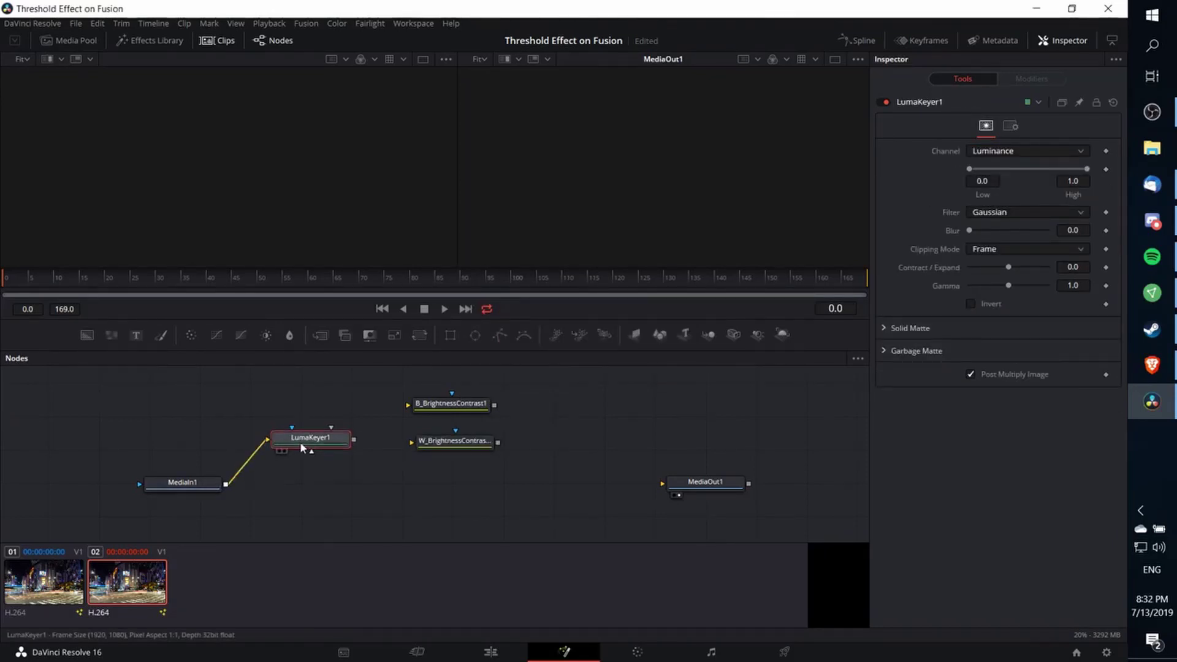
pyautogui.click(277, 451)
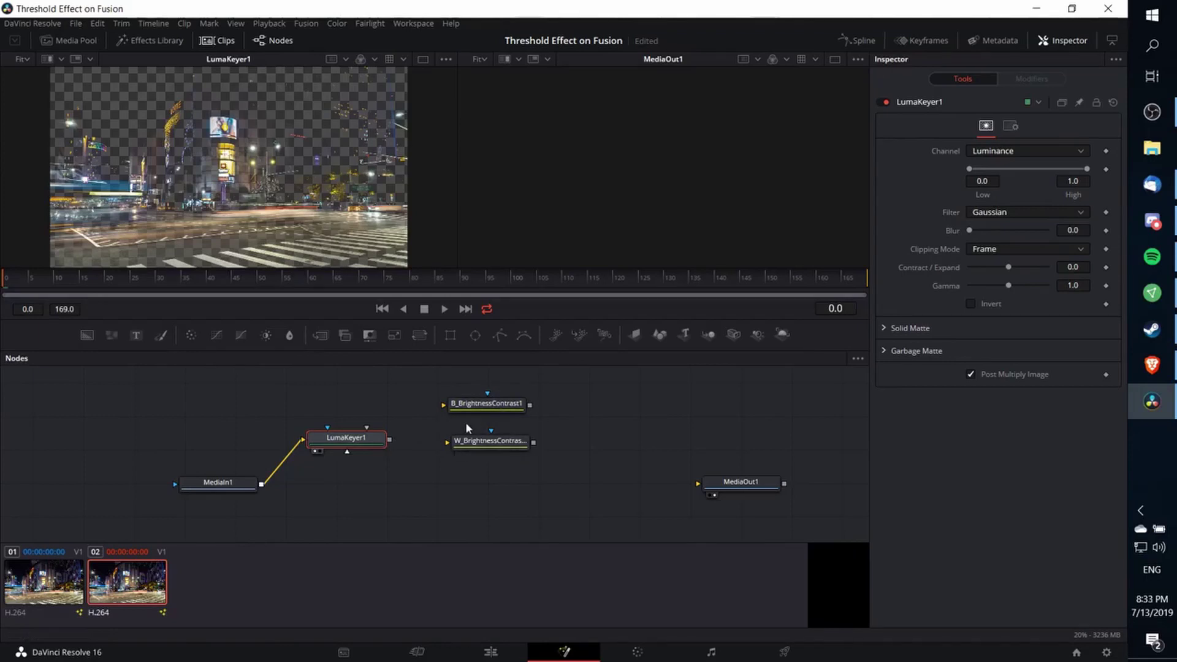
pyautogui.moveTo(405, 424); pyautogui.dragTo(425, 426)
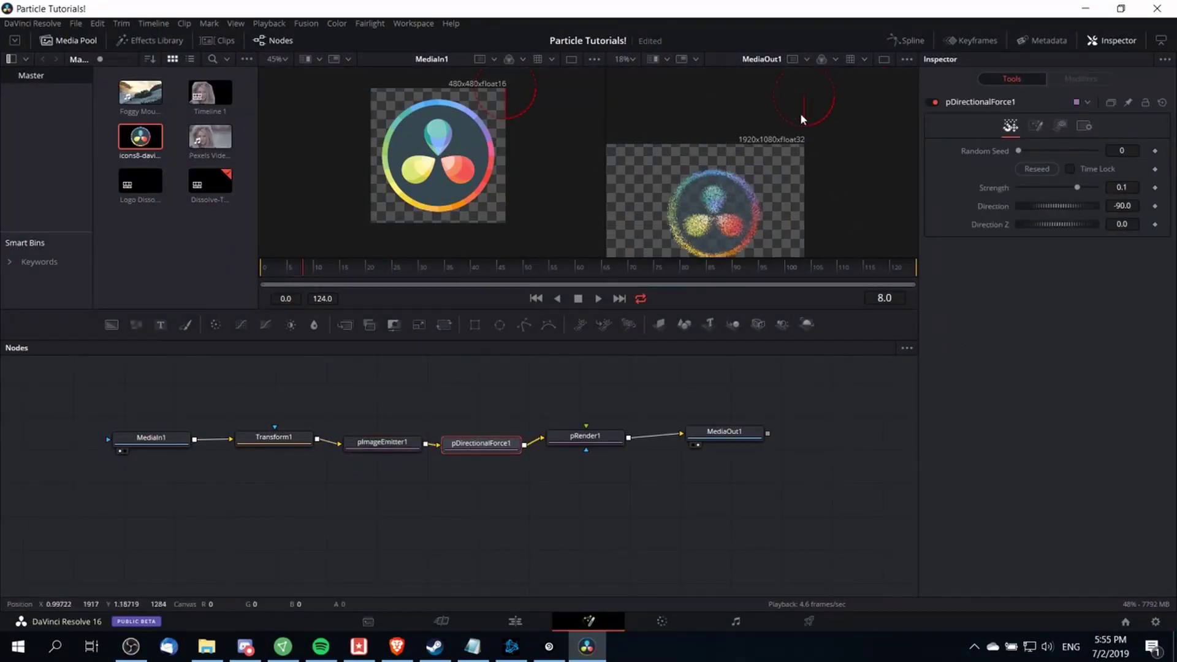
# Turn the directional force on the logo particles to a direction of -123.9 and play the animation.
pyautogui.moveTo(1066, 206); pyautogui.dragTo(1046, 209)
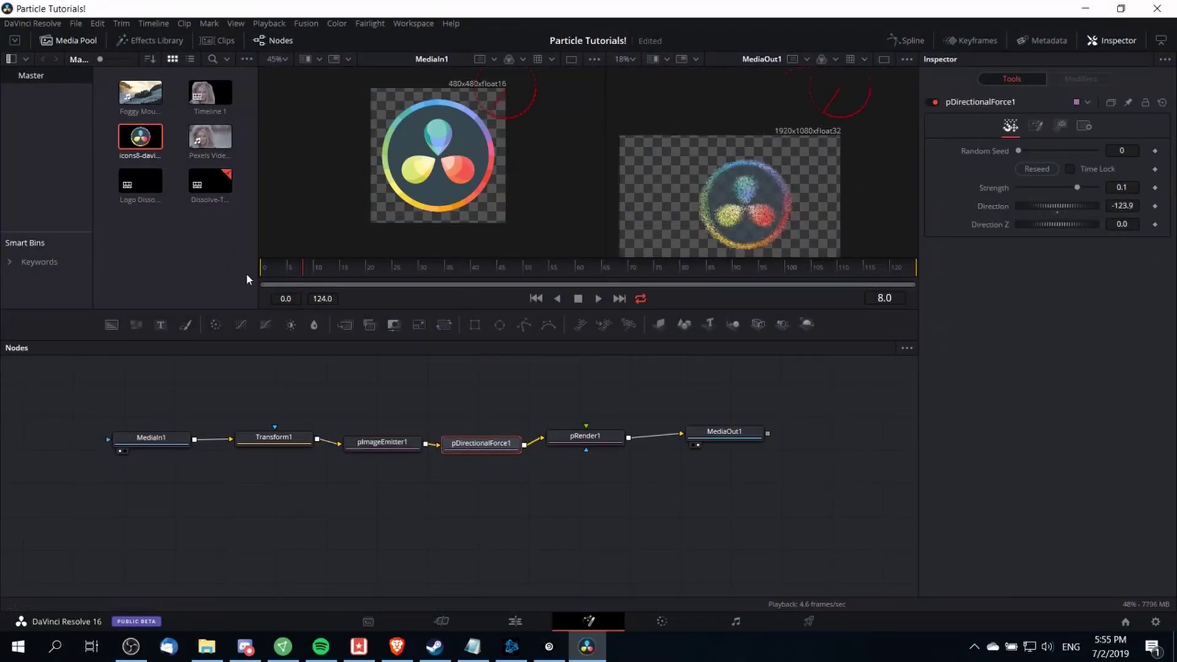
pyautogui.press('space')
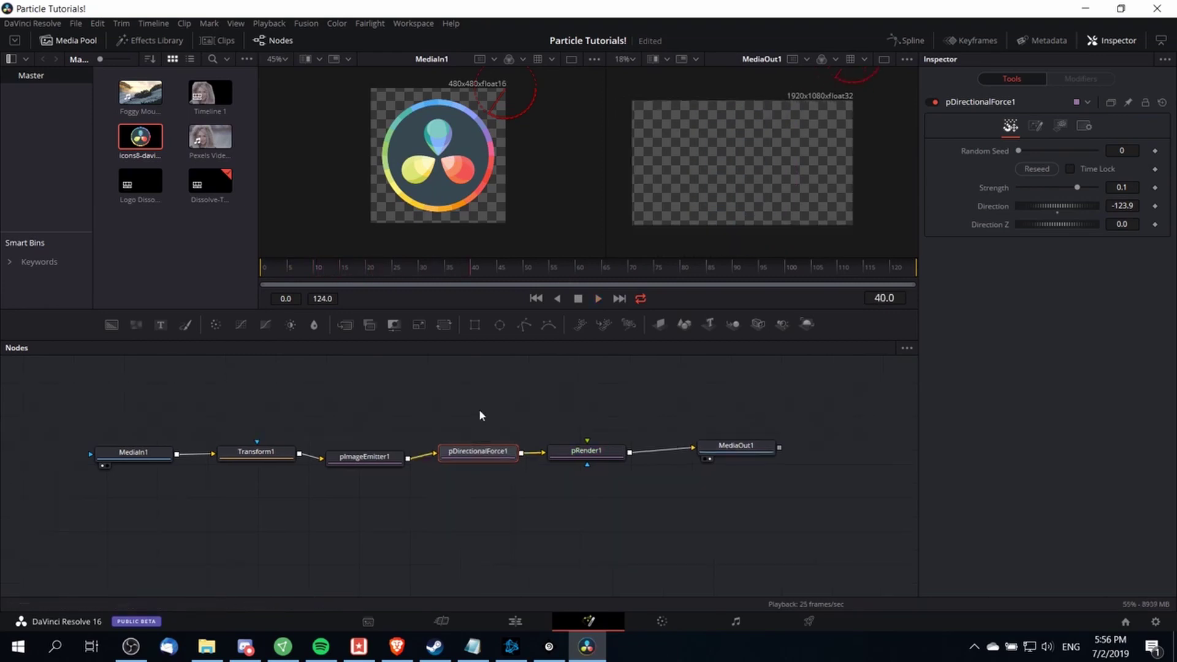
# Delete the pDirectionalForce1 node and set the velocity Angle Z of pImageEmitter1 to -90.
pyautogui.press('Delete')
pyautogui.click(387, 450)
pyautogui.moveTo(362, 453)
pyautogui.mouseDown()
pyautogui.moveTo(390, 451)
pyautogui.moveTo(368, 450)
pyautogui.mouseUp()
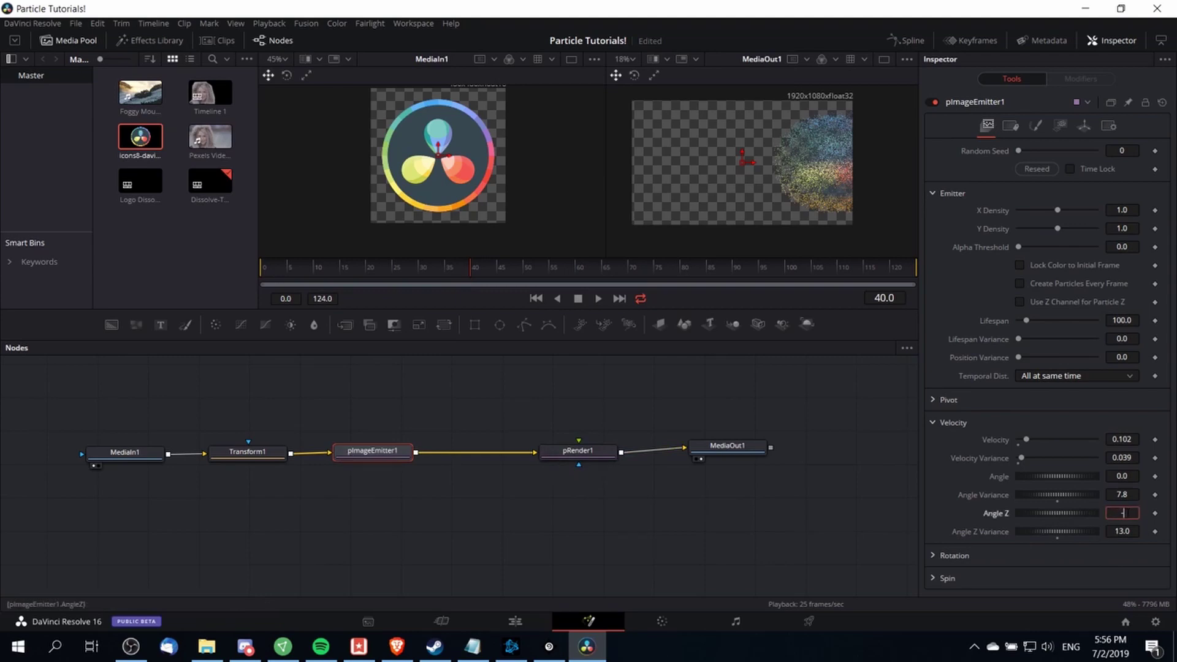
pyautogui.press('Tab')
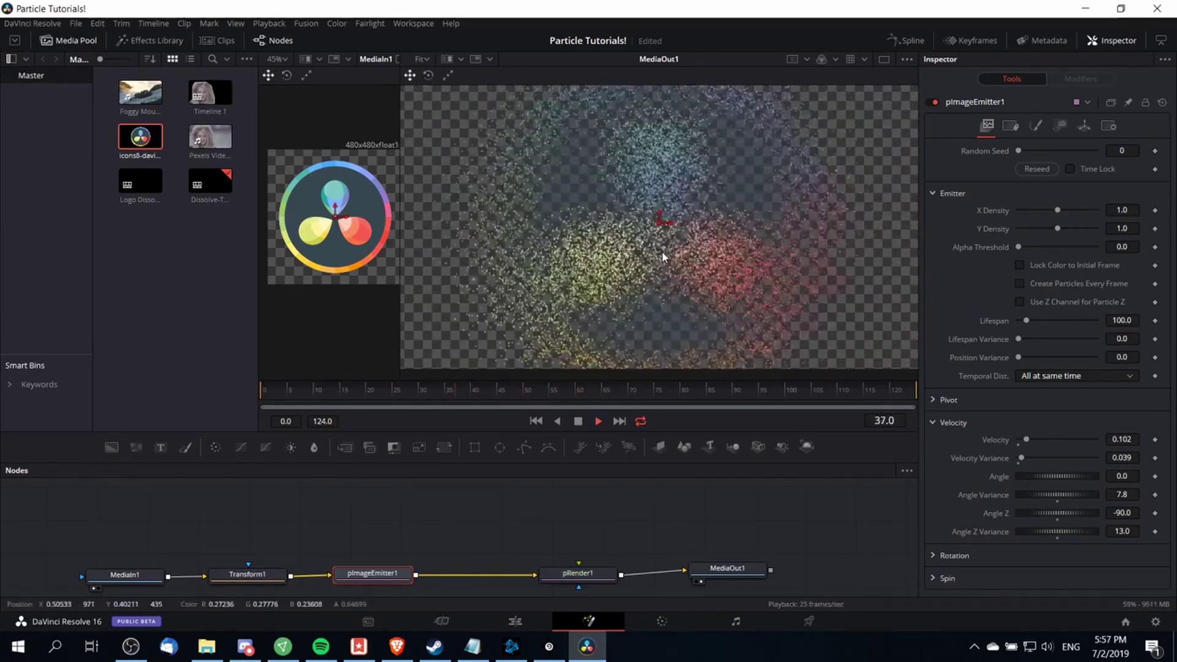
pyautogui.press('space')
pyautogui.press('Home')
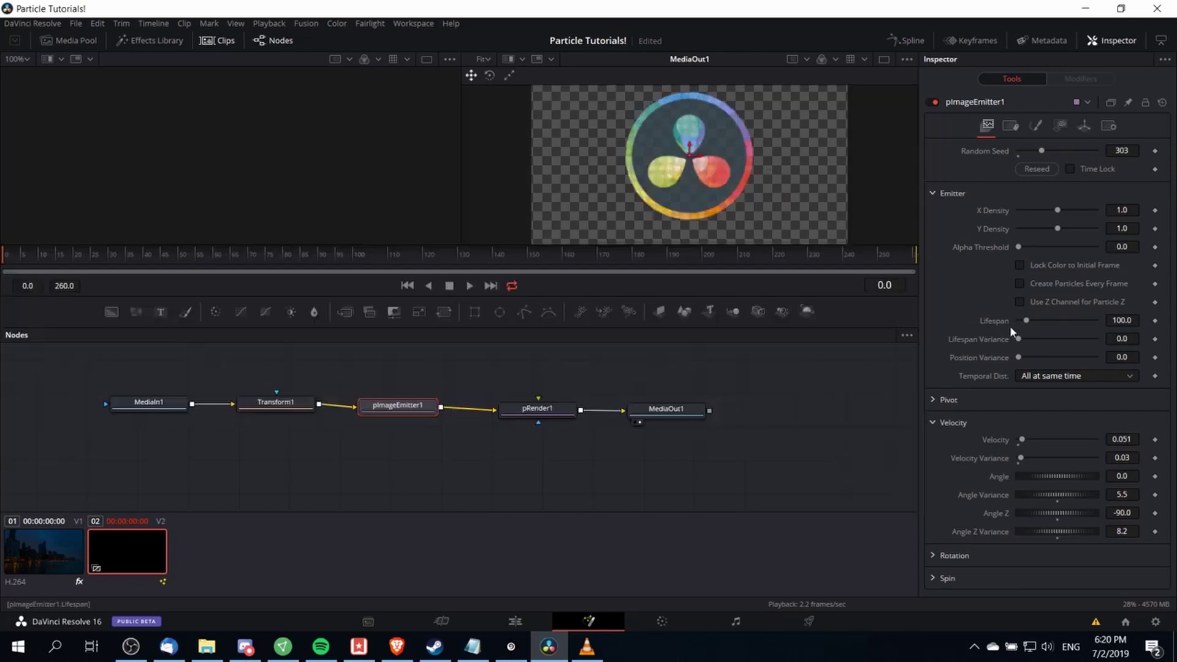
# Set the particle lifespan of pImageEmitter1 to 899 and open the settings of pRender1.
pyautogui.moveTo(354, 246); pyautogui.dragTo(351, 344)
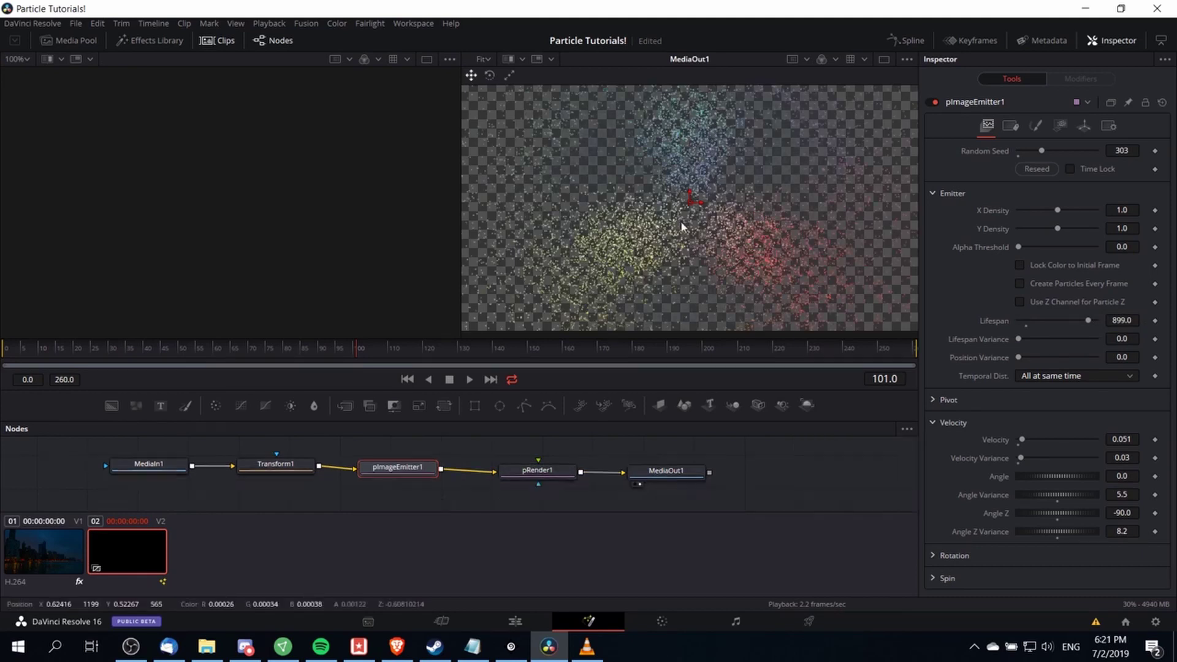
pyautogui.click(537, 469)
pyautogui.click(996, 255)
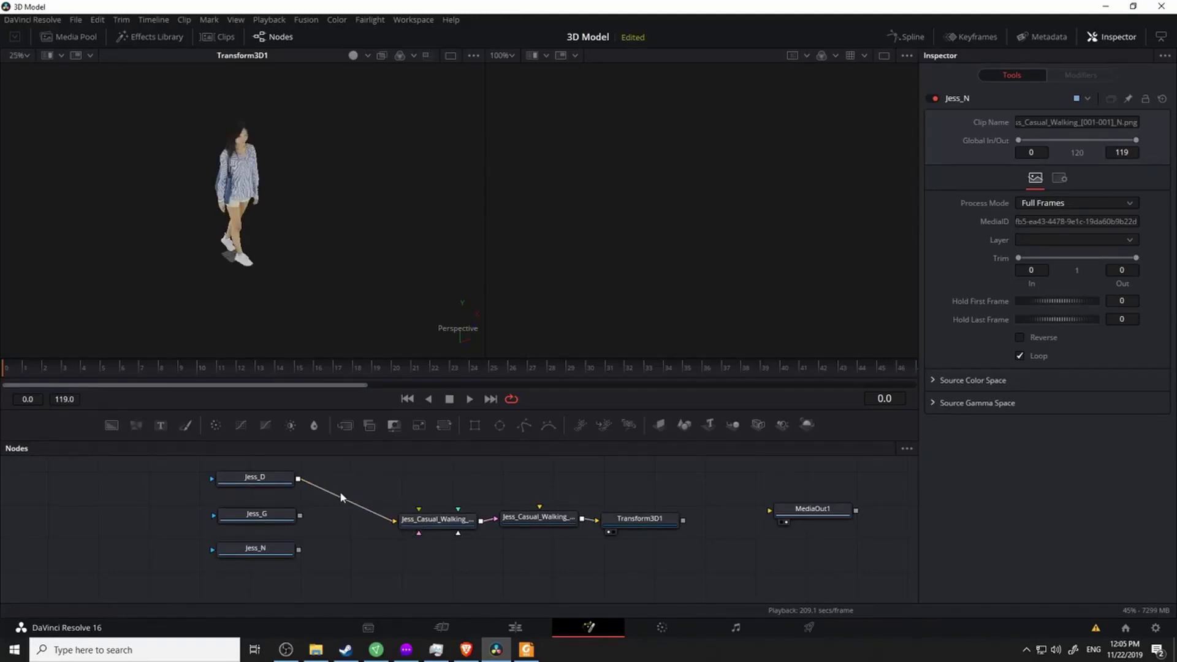
# Wire Jess_G and Jess_N into the Jess_Casual_Walking material node, keeping Jess_D on its own separate input.
pyautogui.moveTo(300, 515); pyautogui.dragTo(397, 521)
pyautogui.moveTo(299, 550); pyautogui.dragTo(418, 533)
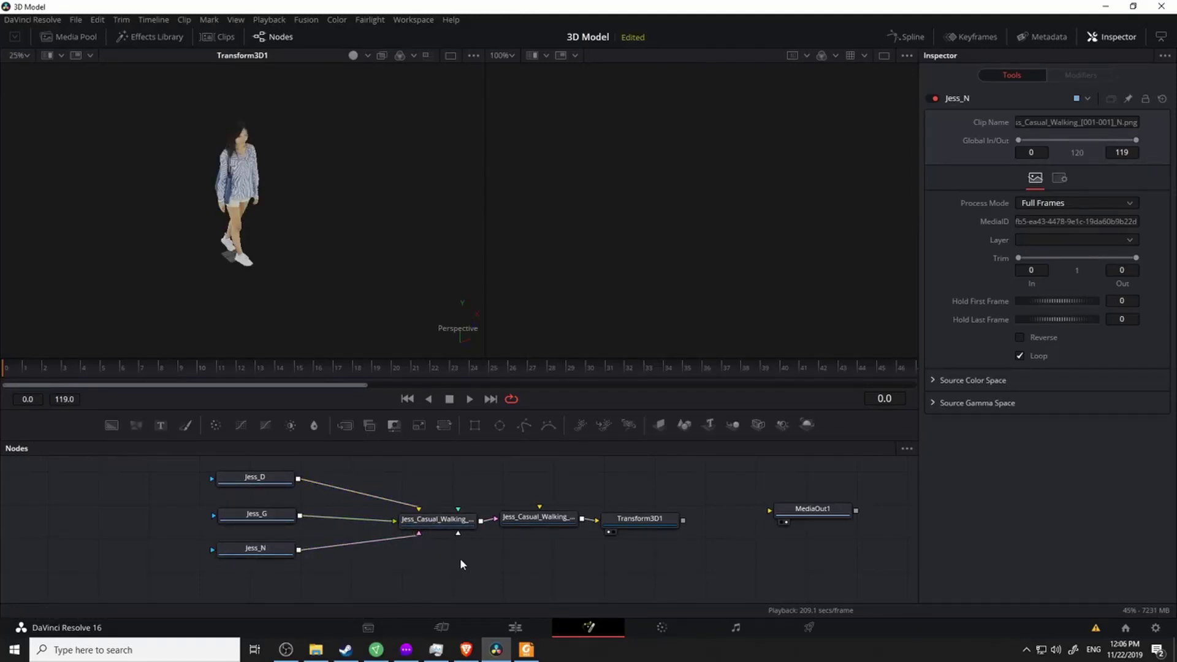
# Add a Merge3D and a Renderer3D between Transform3D1 and MediaOut1, and show MediaOut1 in the second viewer.
pyautogui.click(671, 516)
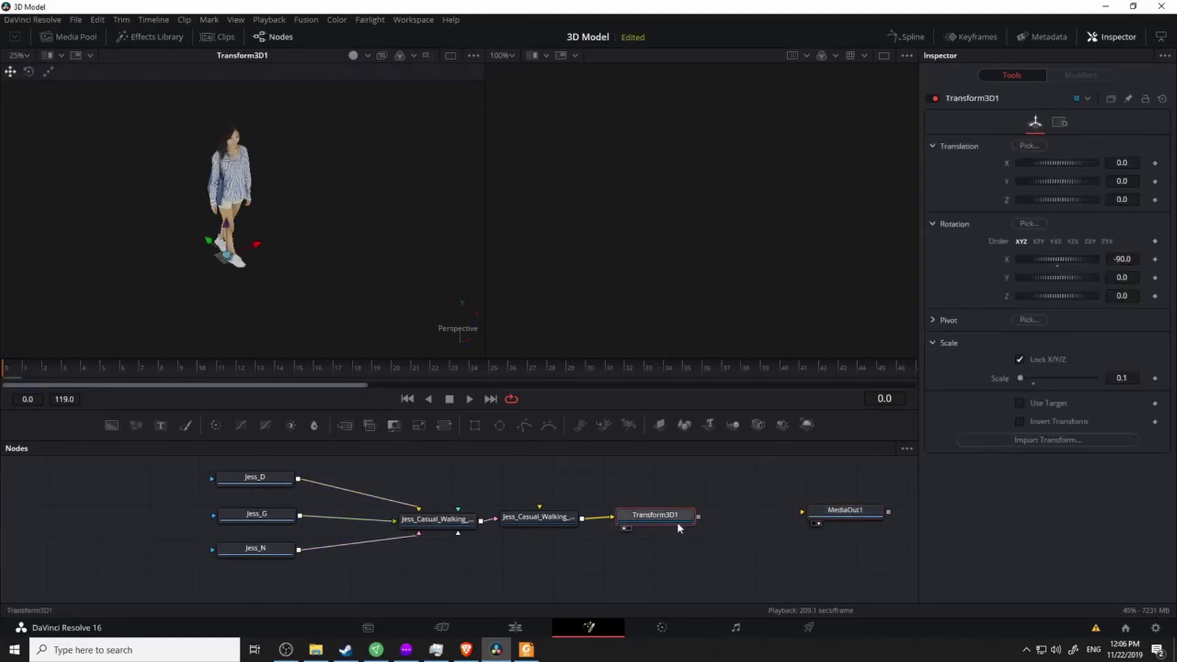
pyautogui.click(734, 425)
pyautogui.moveTo(812, 471); pyautogui.dragTo(583, 477)
pyautogui.moveTo(628, 516); pyautogui.dragTo(729, 218)
pyautogui.click(805, 425)
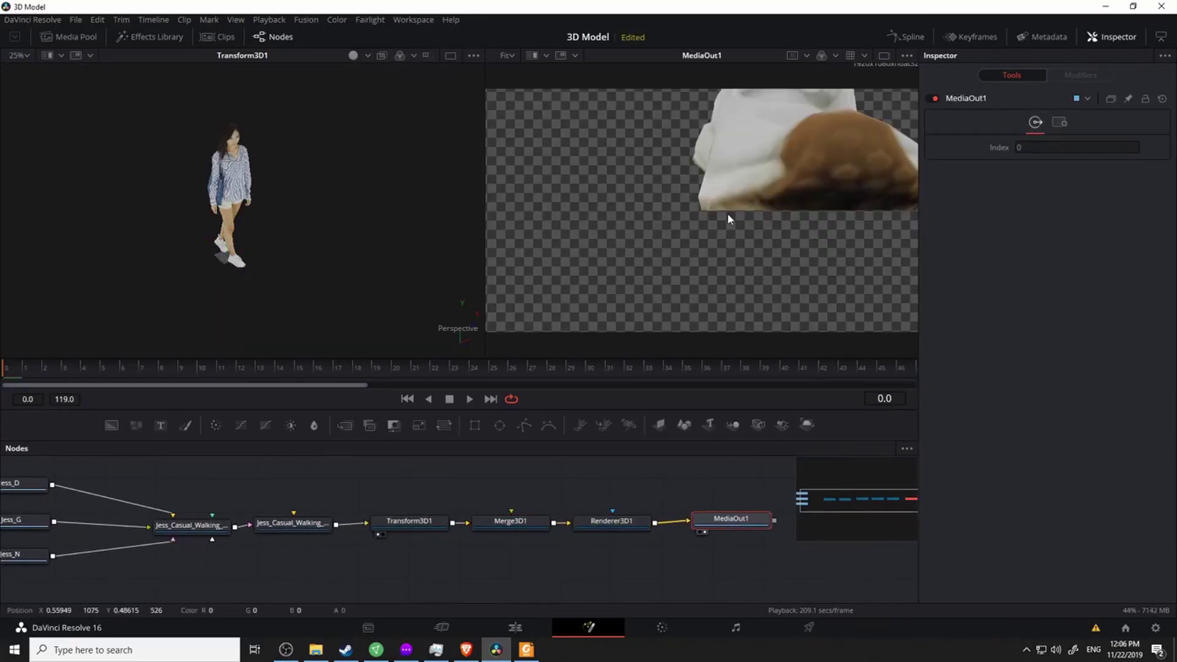
# Add an Ambient Light node and connect it to Merge3D1.
pyautogui.click(538, 520)
pyautogui.moveTo(543, 515); pyautogui.dragTo(599, 529)
pyautogui.rightClick(569, 498)
pyautogui.moveTo(620, 261)
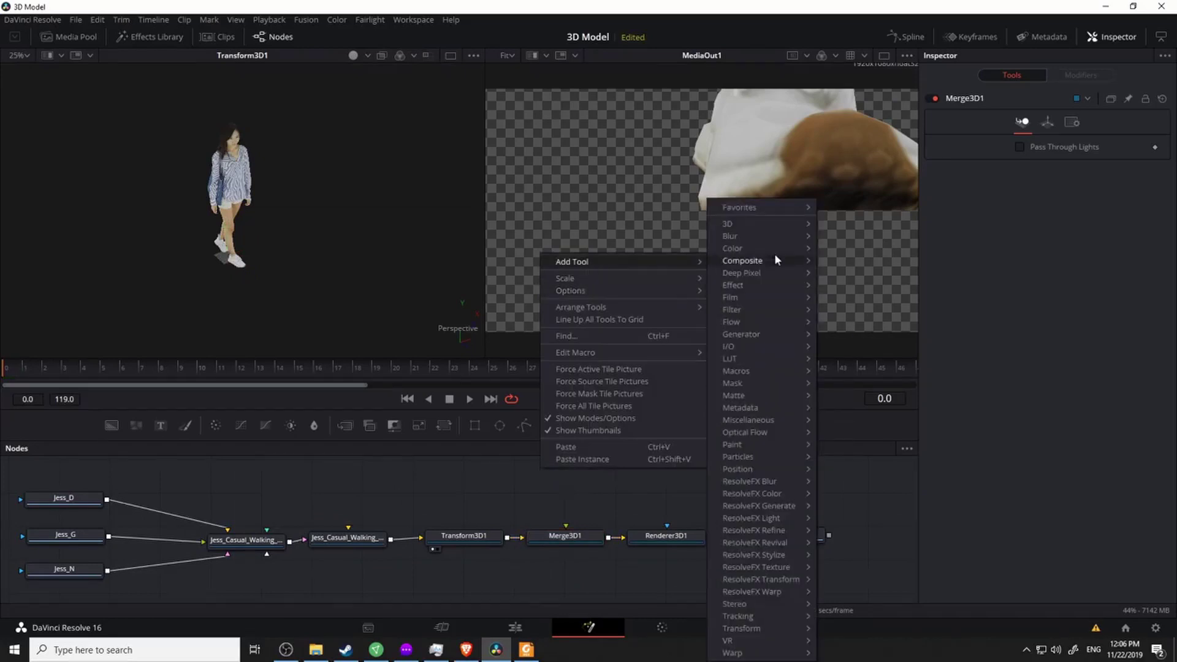
pyautogui.click(960, 231)
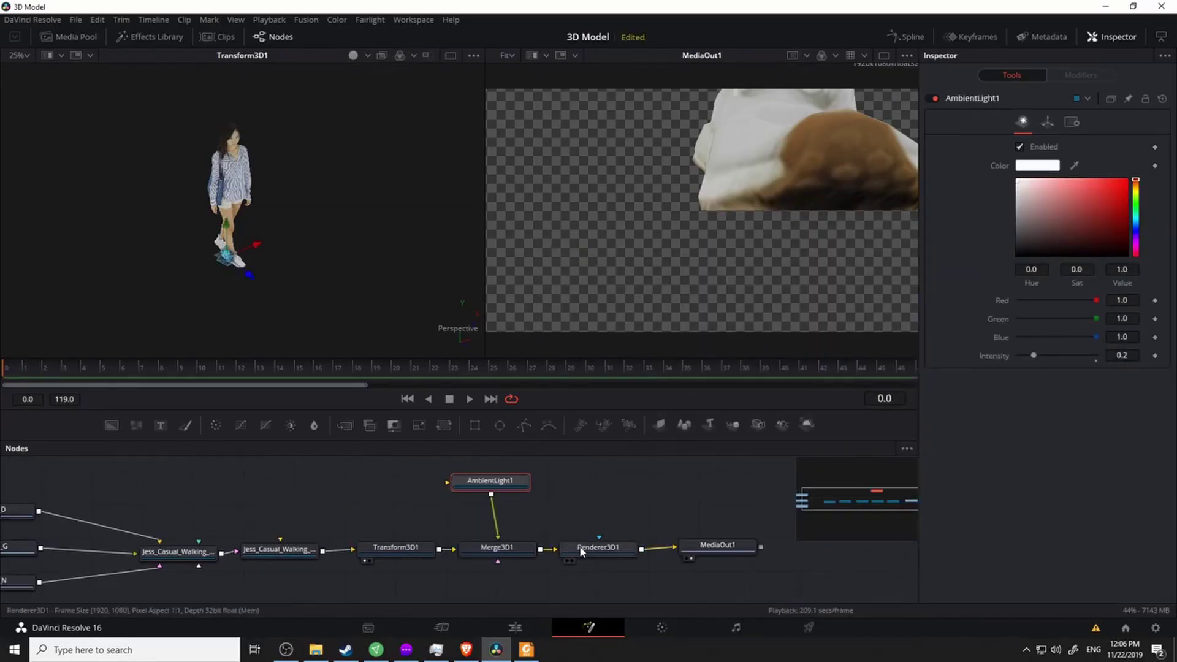
# Enable lighting and shadows in Renderer3D1 and show Merge3D1 in the first viewer.
pyautogui.click(579, 549)
pyautogui.click(1019, 314)
pyautogui.click(1097, 314)
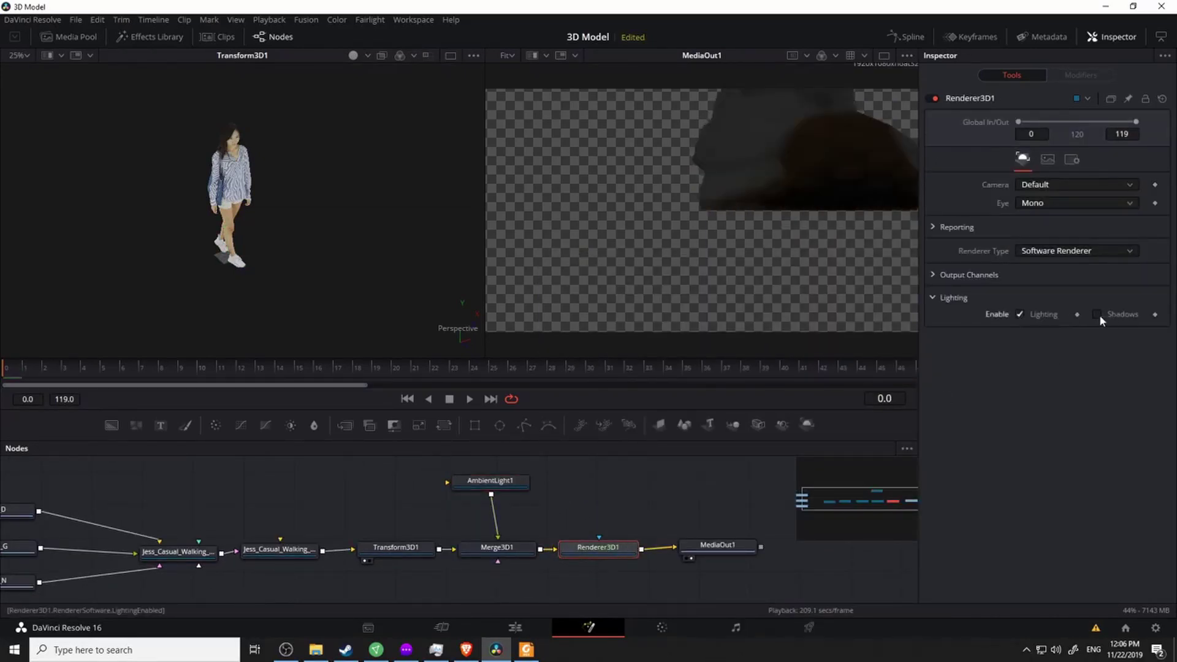
pyautogui.click(567, 559)
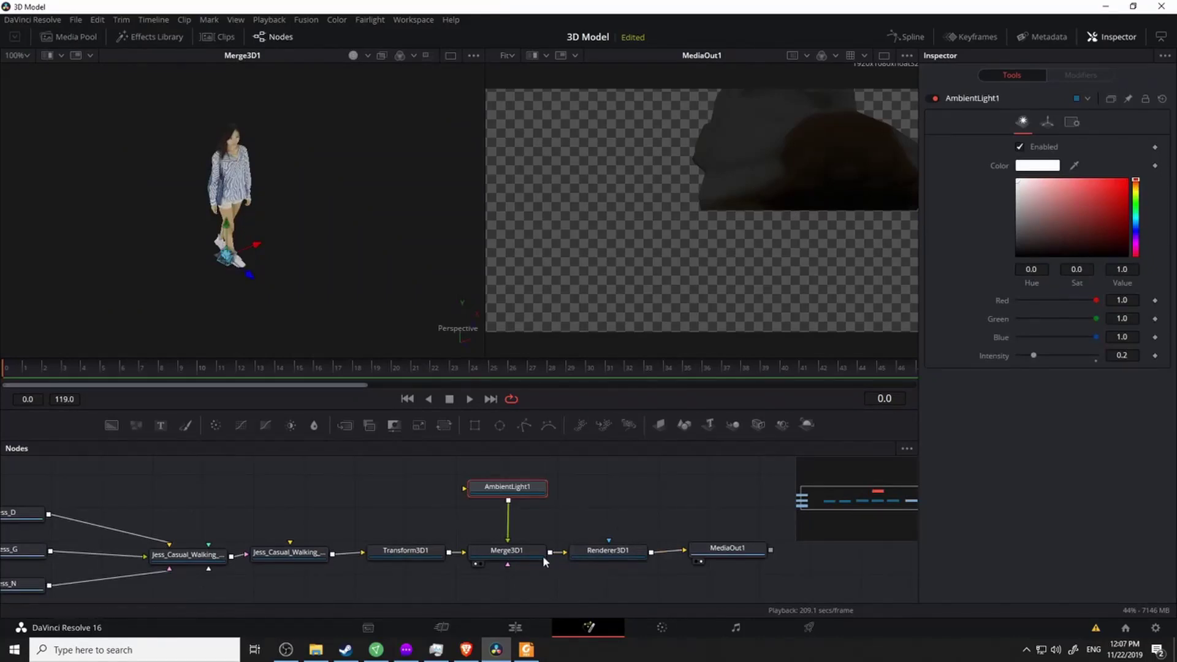
# Add a Camera3D node connected to Merge3D1.
pyautogui.click(579, 554)
pyautogui.moveTo(483, 233); pyautogui.dragTo(469, 234)
pyautogui.moveTo(751, 208); pyautogui.dragTo(727, 191)
pyautogui.moveTo(532, 553); pyautogui.dragTo(527, 513)
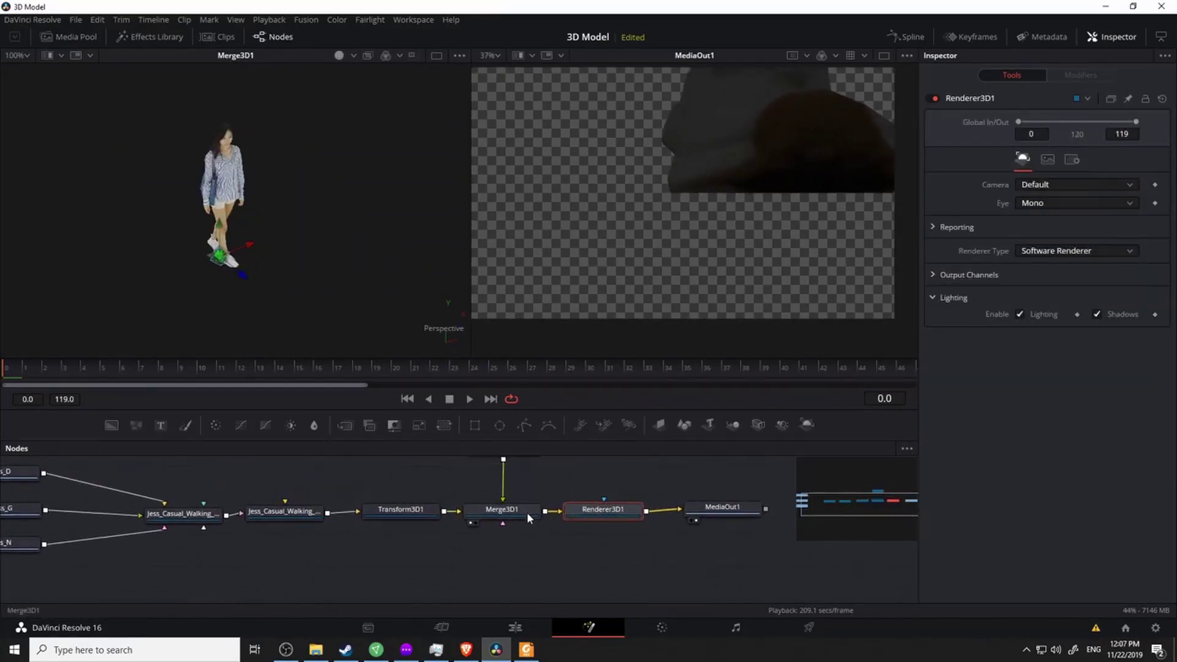
pyautogui.click(527, 512)
pyautogui.click(762, 427)
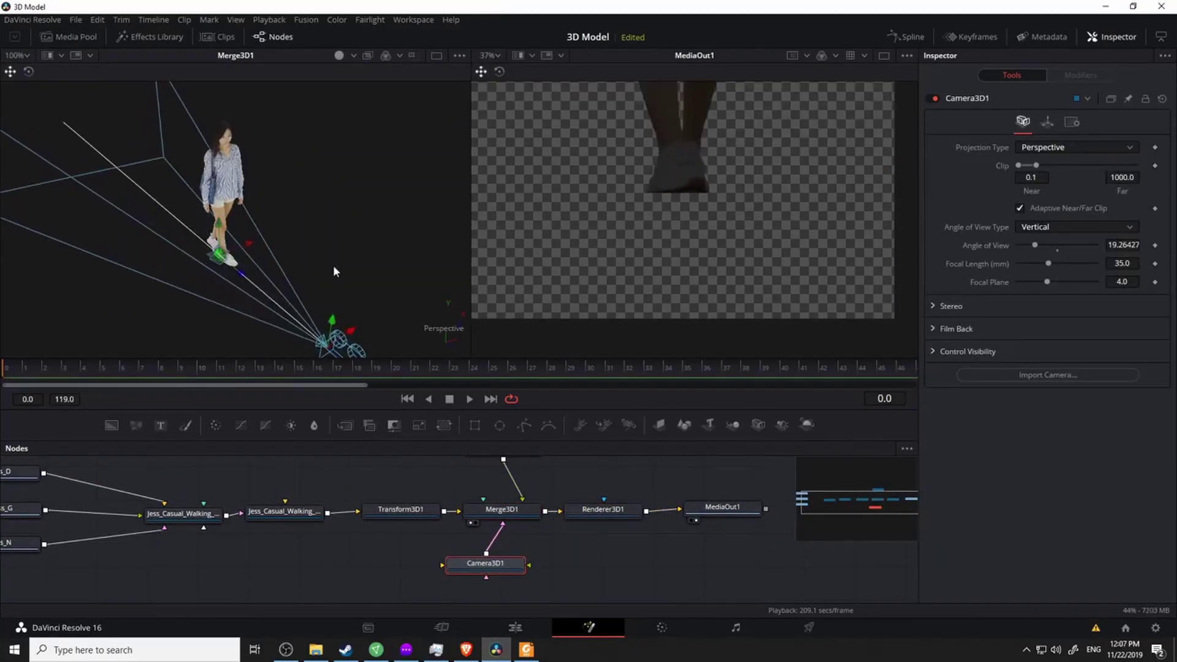
# Move the camera back and up in the 3D view until the rendered frame holds the woman's whole figure.
pyautogui.moveTo(333, 271); pyautogui.dragTo(349, 227)
pyautogui.moveTo(377, 274); pyautogui.dragTo(437, 314)
pyautogui.scroll(-3, 426, 262)
pyautogui.moveTo(334, 266); pyautogui.dragTo(438, 337)
pyautogui.moveTo(407, 290); pyautogui.dragTo(409, 283)
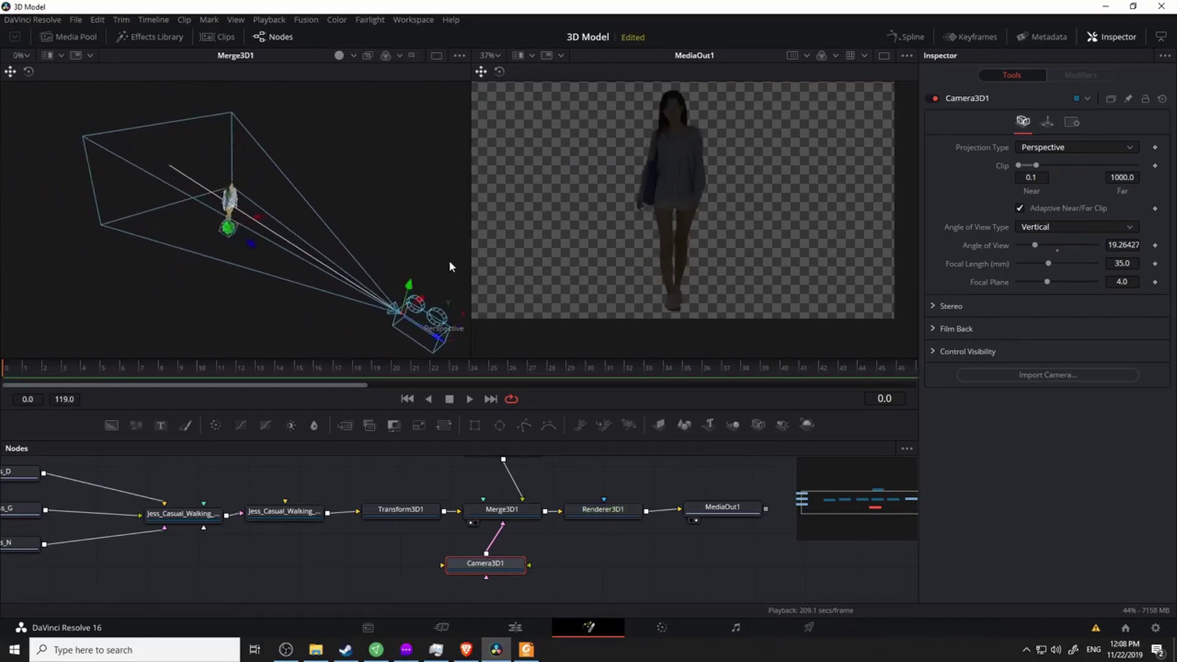
# Add a Directional Light node connected to Merge3D1 and place it beside AmbientLight1.
pyautogui.moveTo(559, 490); pyautogui.dragTo(479, 528)
pyautogui.click(459, 487)
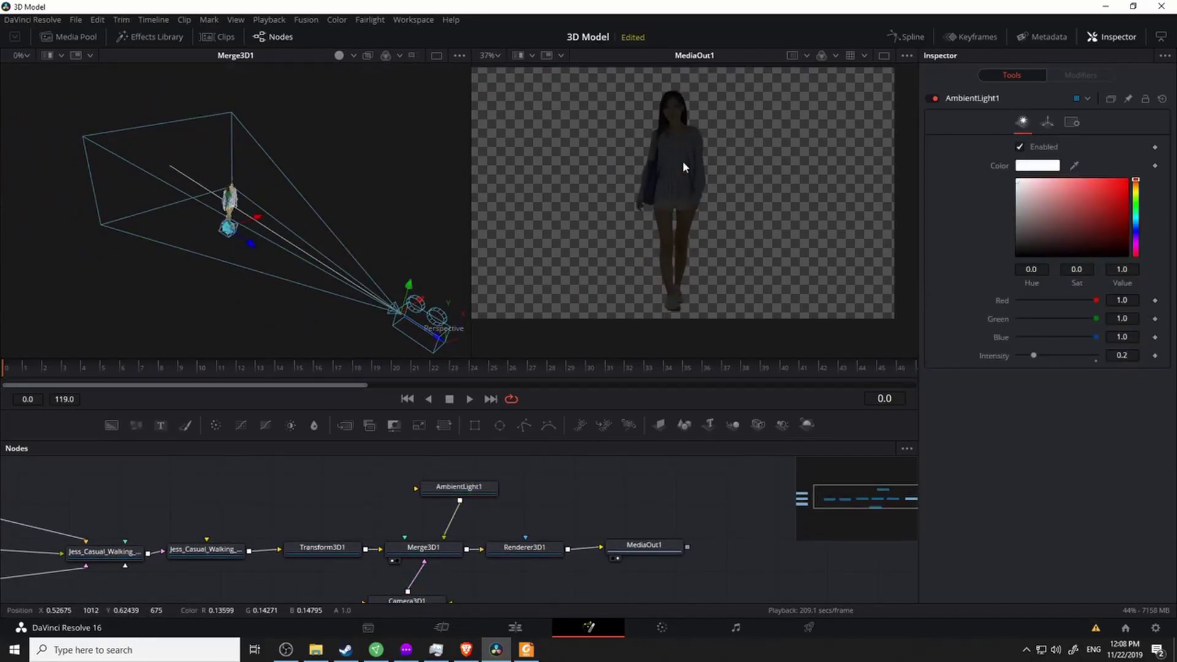
pyautogui.rightClick(385, 483)
pyautogui.moveTo(422, 278)
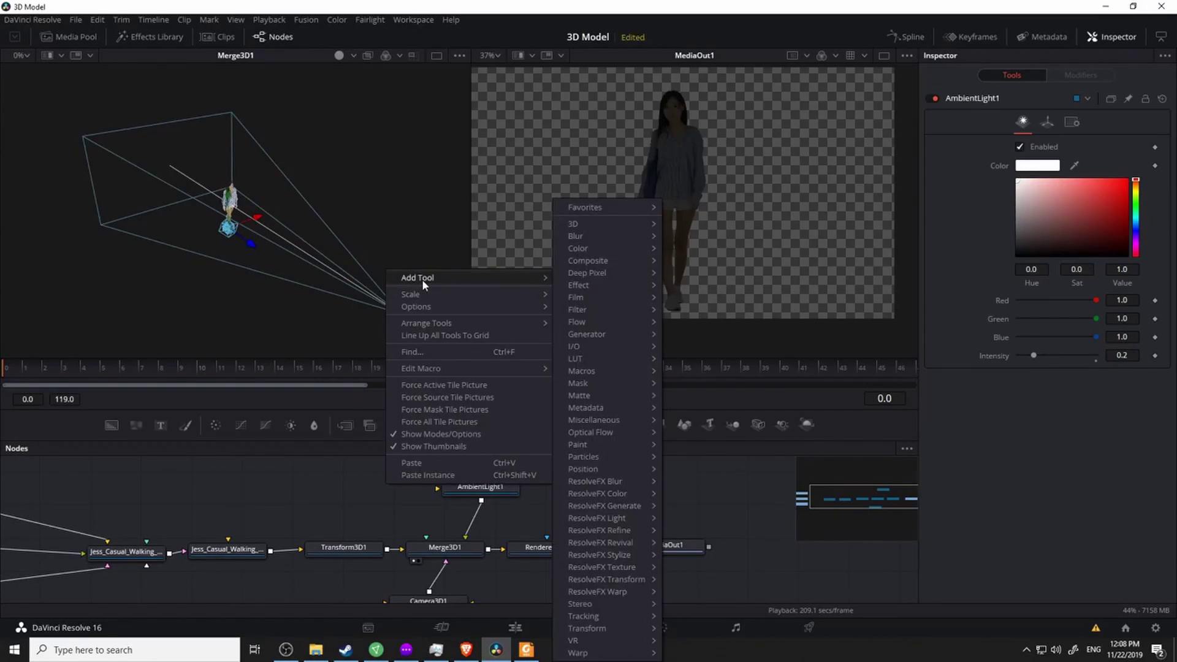
pyautogui.moveTo(610, 223)
pyautogui.moveTo(705, 225)
pyautogui.click(801, 241)
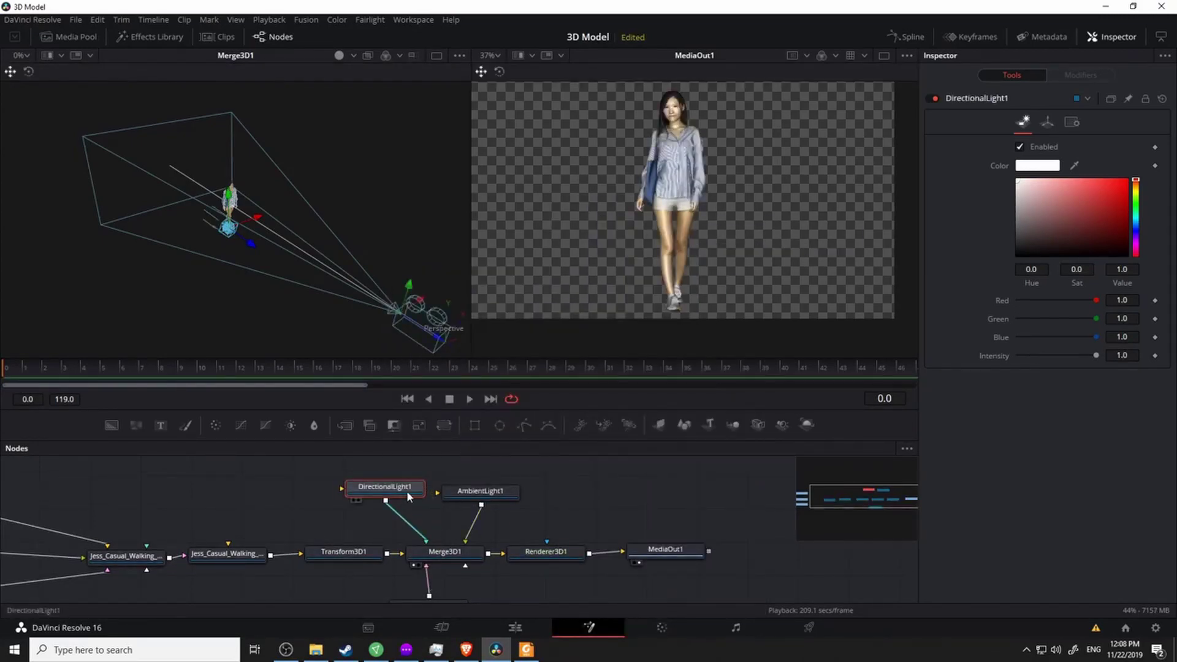
pyautogui.moveTo(407, 497); pyautogui.dragTo(394, 502)
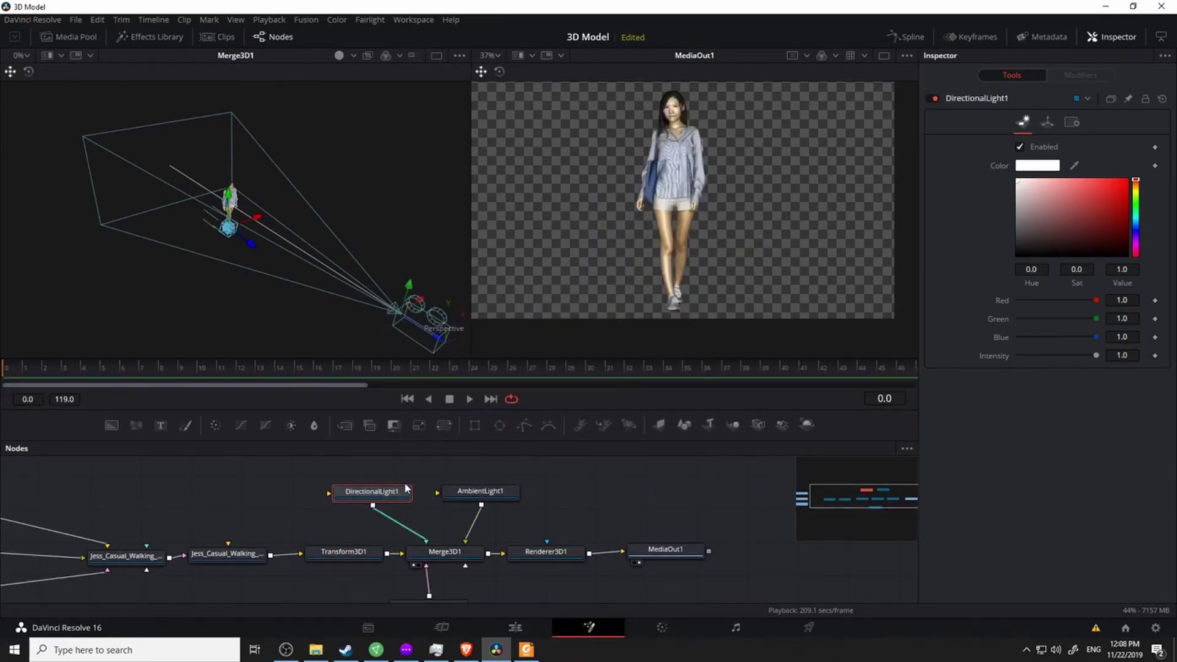
# Move the directional light to about Y 276.5 and Z 388.4, and adjust its X rotation.
pyautogui.moveTo(263, 251); pyautogui.dragTo(356, 205)
pyautogui.click(1047, 122)
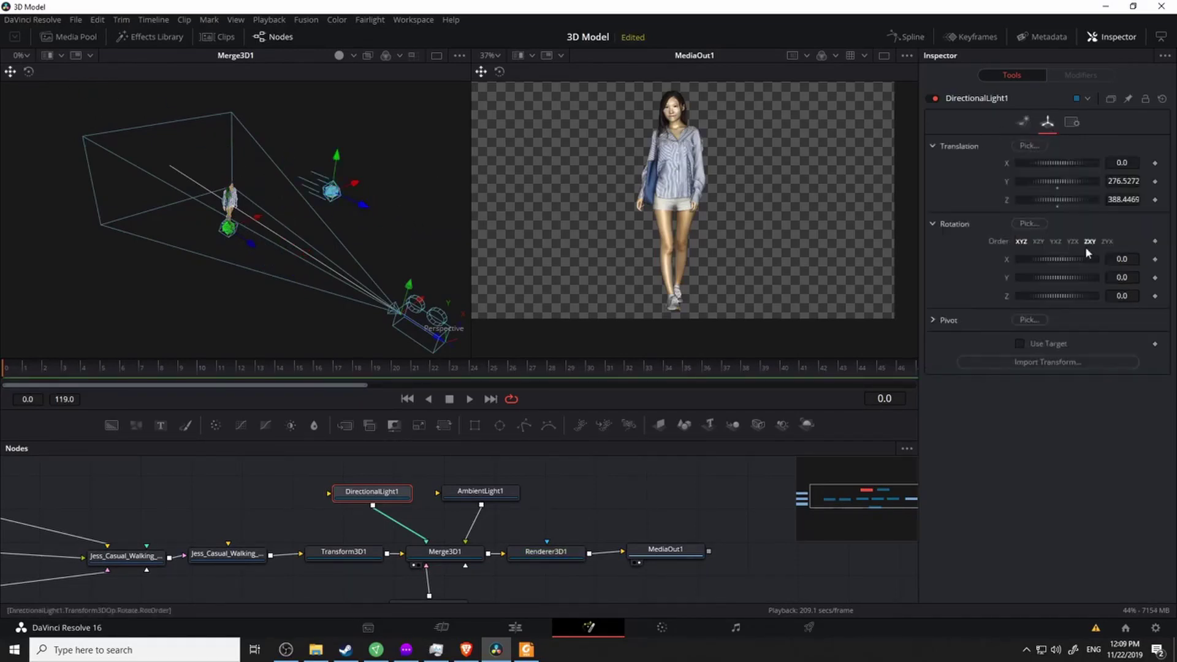
pyautogui.moveTo(1058, 259)
pyautogui.mouseDown()
pyautogui.moveTo(1073, 263)
pyautogui.moveTo(1059, 265)
pyautogui.mouseUp()
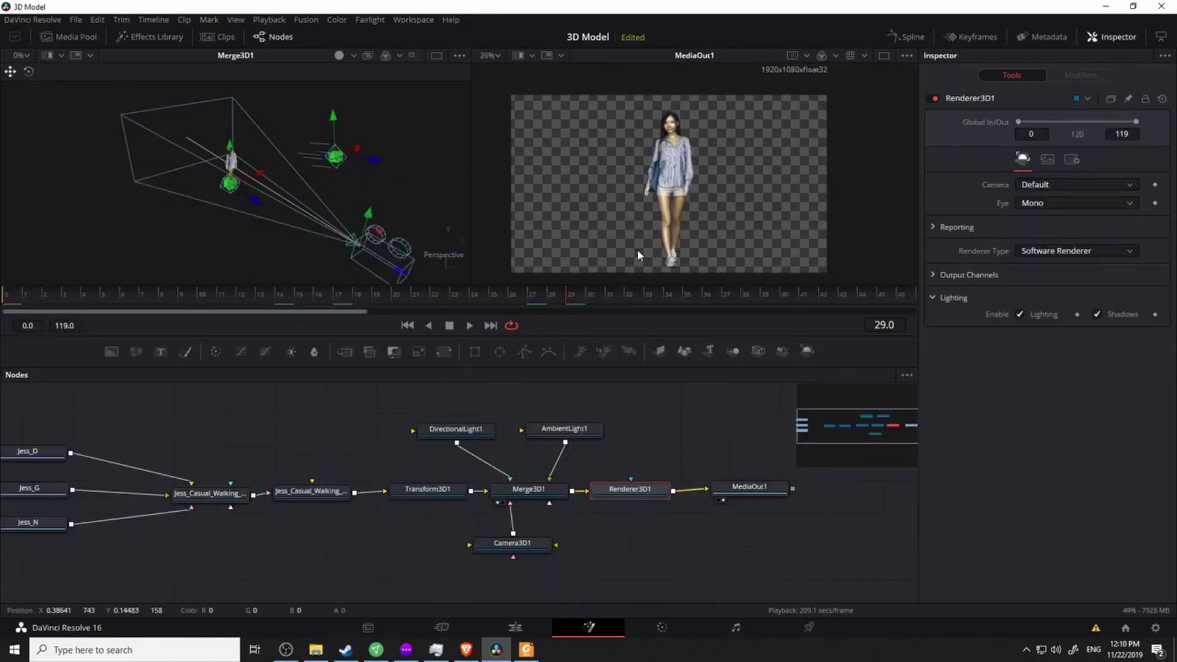
# Check the rendered walking woman at other frames on the Edit page, and return to the Fusion page.
pyautogui.click(514, 627)
pyautogui.moveTo(580, 417)
pyautogui.mouseDown()
pyautogui.moveTo(589, 423)
pyautogui.moveTo(558, 425)
pyautogui.moveTo(654, 423)
pyautogui.mouseUp()
pyautogui.click(607, 627)
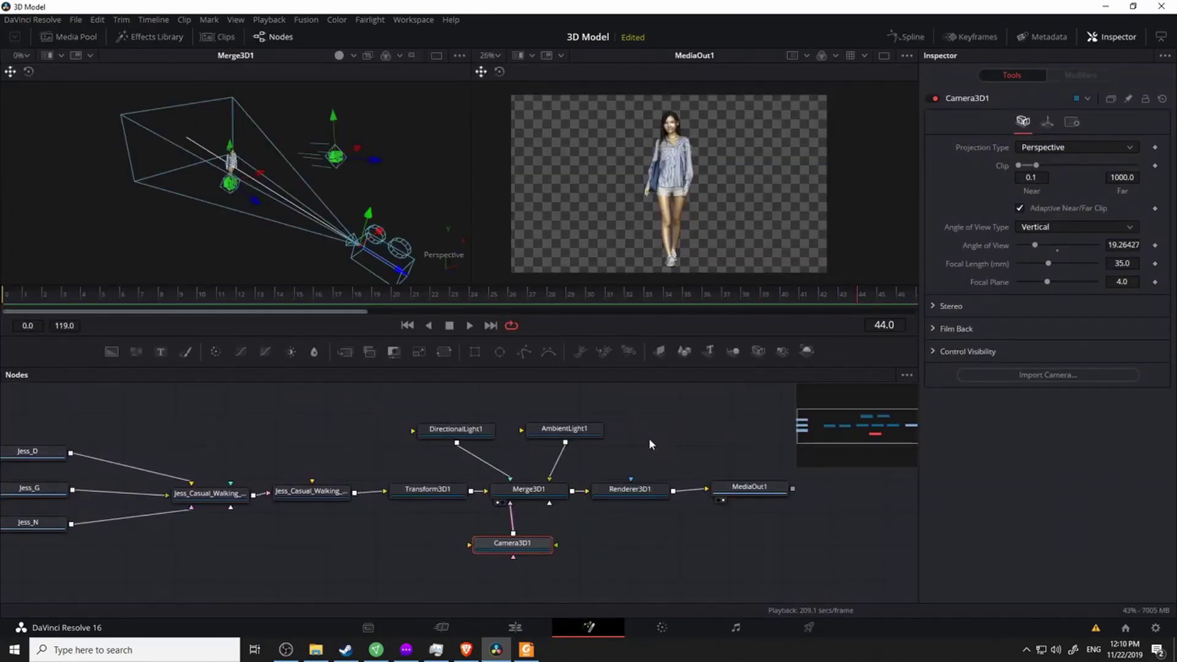
# Set keyframes for the camera's X, Y and Z translation and X, Y and Z rotation at frame 0.
pyautogui.click(1155, 163)
pyautogui.click(1155, 182)
pyautogui.click(1155, 200)
pyautogui.click(1155, 259)
pyautogui.click(1155, 278)
pyautogui.click(1155, 296)
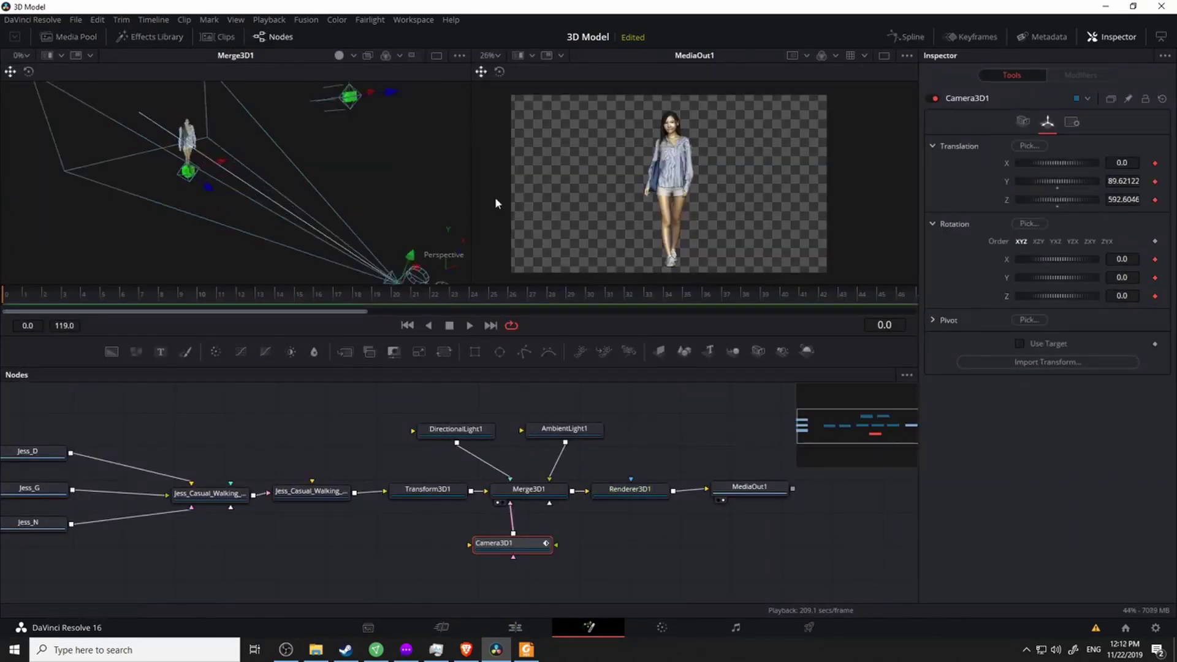
# Enable Use Target for the camera and pick the woman's torso in the 3D view, at about X 6.3, Y 88, Z 18.9.
pyautogui.scroll(3, 175, 119)
pyautogui.moveTo(175, 119); pyautogui.dragTo(276, 156)
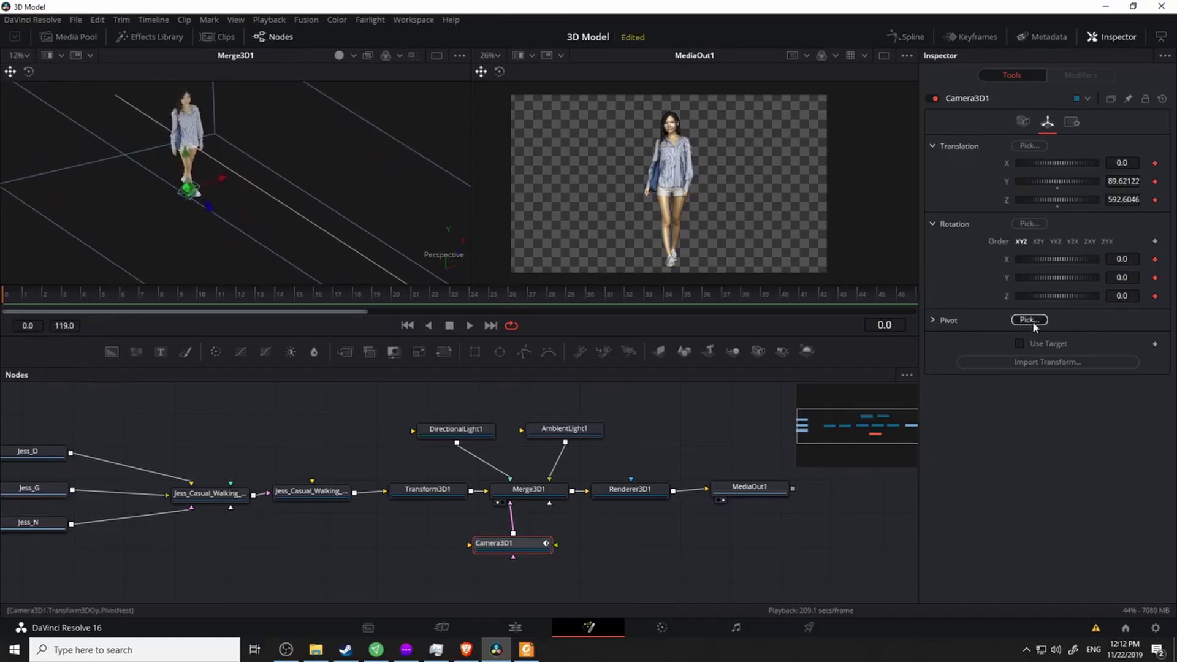
pyautogui.click(1033, 346)
pyautogui.moveTo(1029, 367); pyautogui.dragTo(193, 143)
pyautogui.moveTo(194, 143); pyautogui.dragTo(194, 143)
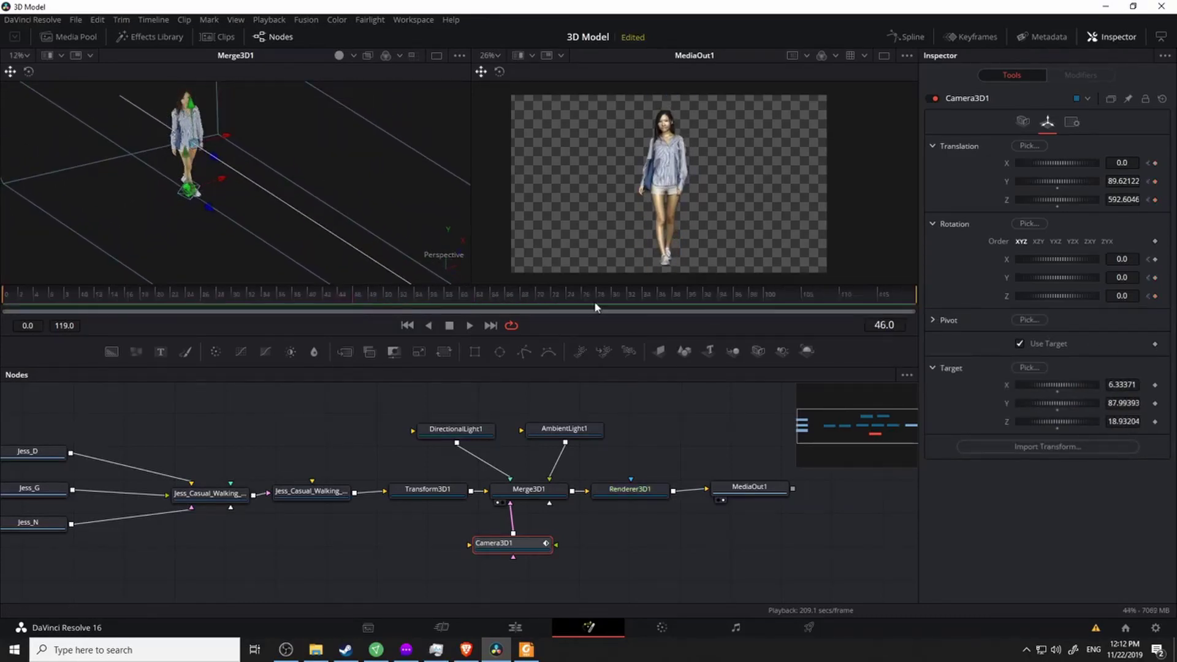
# At frame 119, set the camera's Z translation to -50.
pyautogui.moveTo(594, 304); pyautogui.dragTo(950, 305)
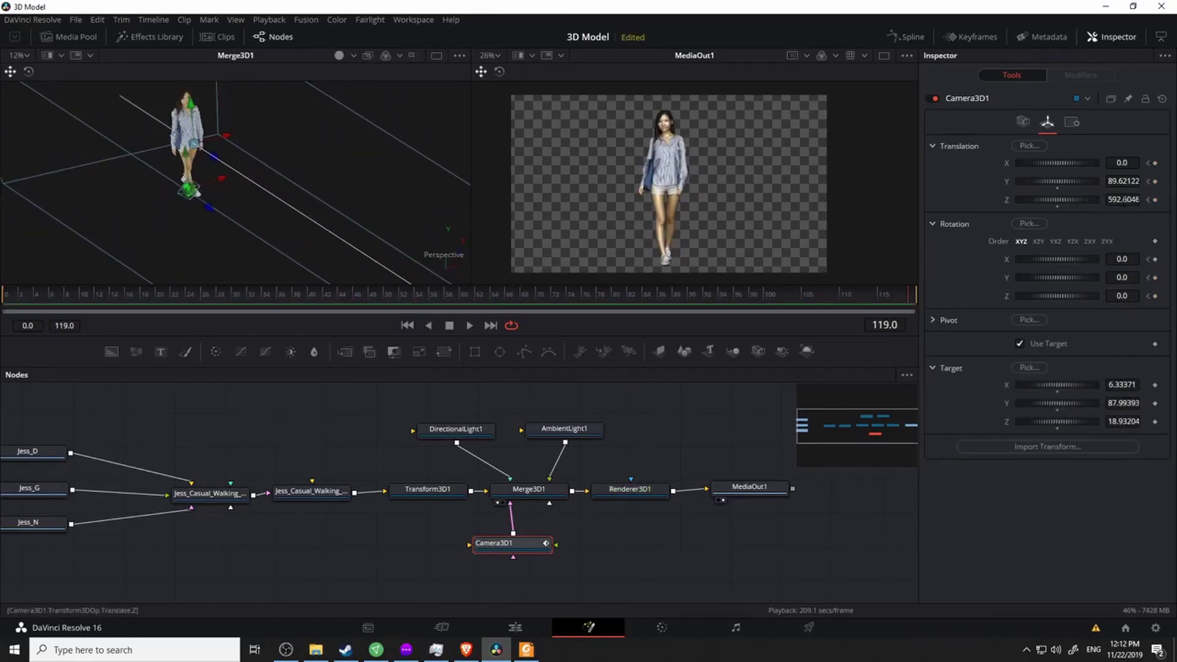
pyautogui.doubleClick(1123, 199)
pyautogui.press('BackSpace')
pyautogui.write('-50')
pyautogui.press('Return')
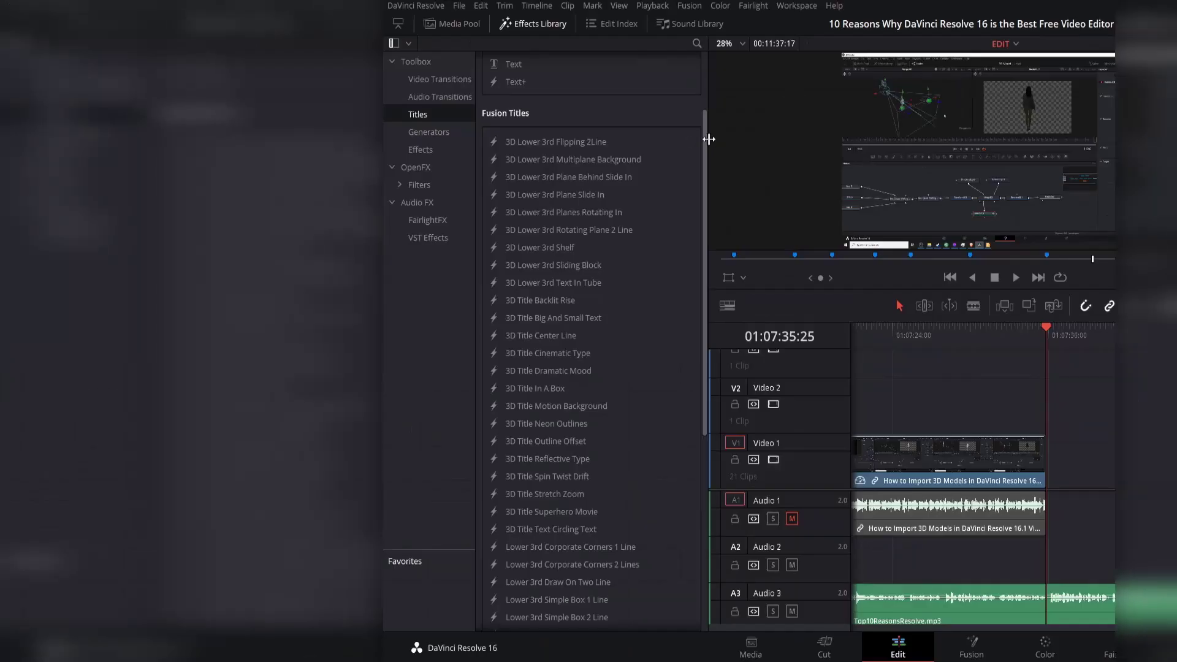
# Look through the title templates in the Effects Library, including the Fusion Titles.
pyautogui.scroll(3, 668, 160)
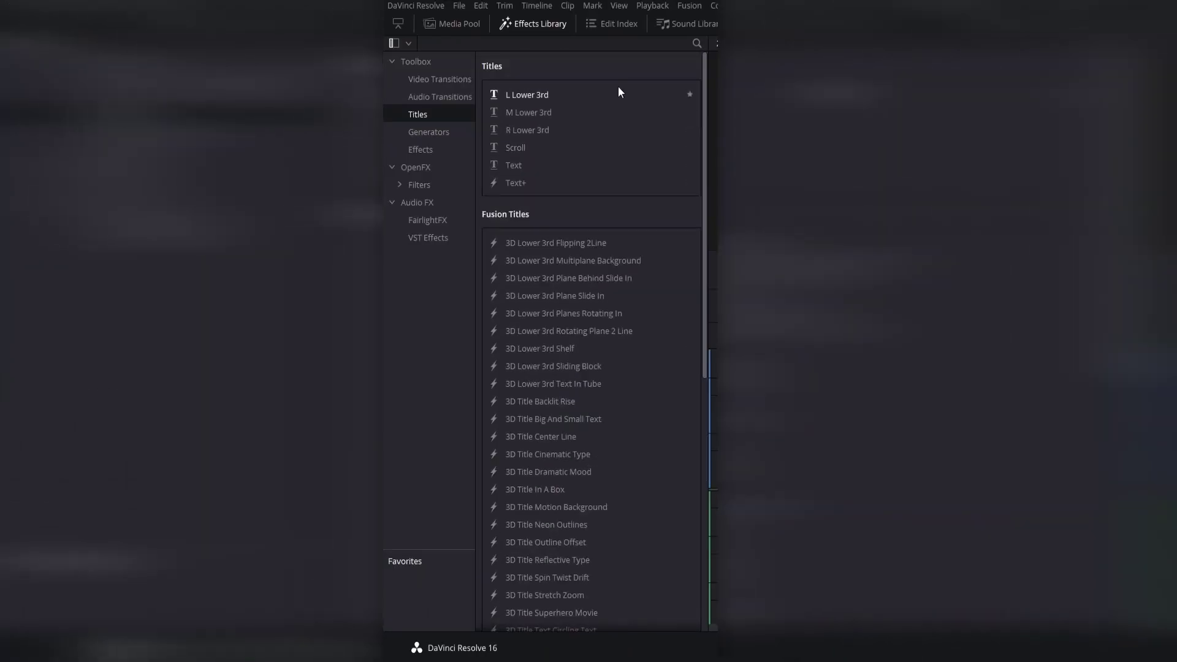
pyautogui.scroll(-3, 609, 276)
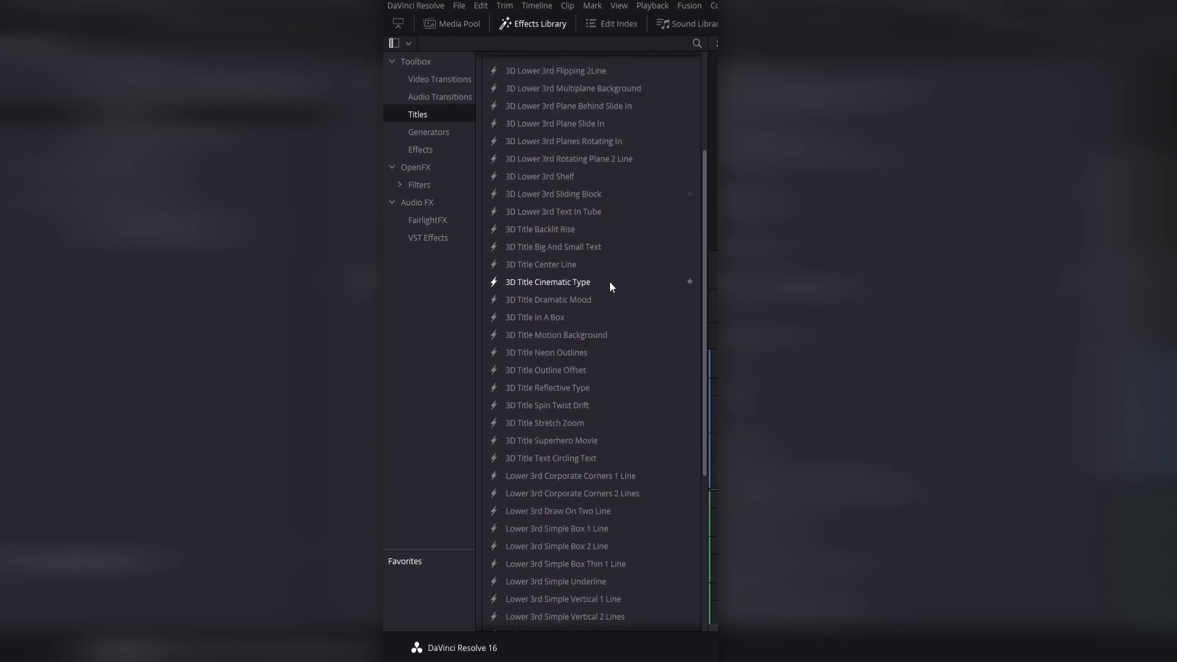
pyautogui.scroll(-3, 609, 398)
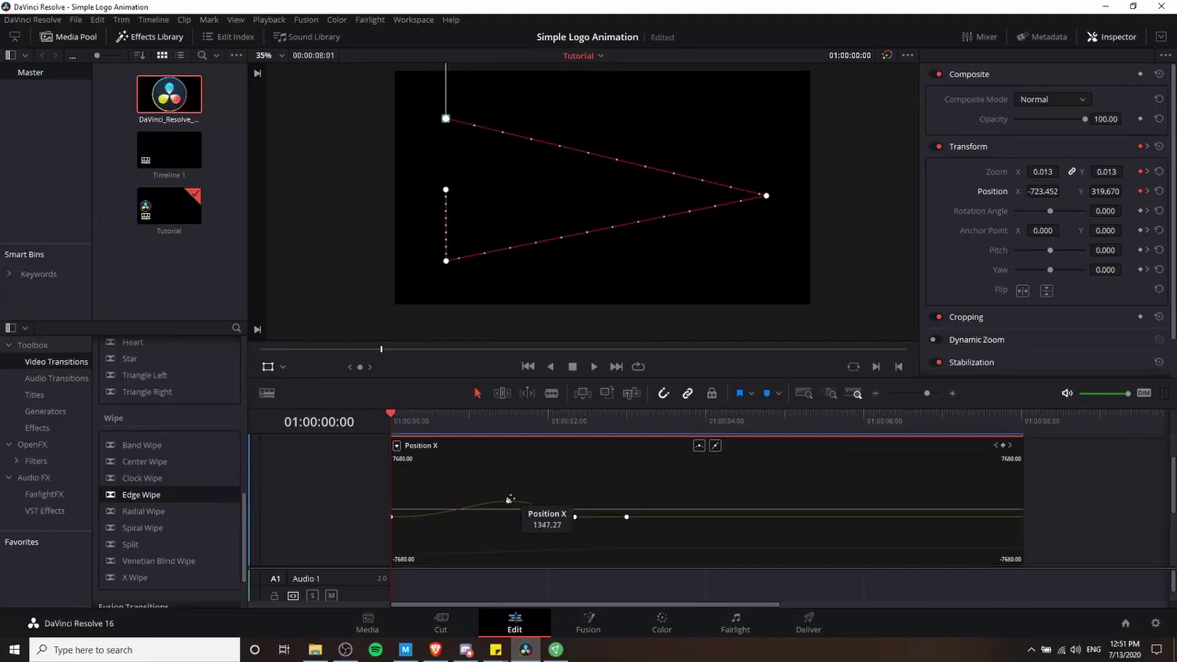
# Show the Position Y curve of the logo clip and hide its Rotation Angle, Pitch and Yaw curves.
pyautogui.click(508, 500)
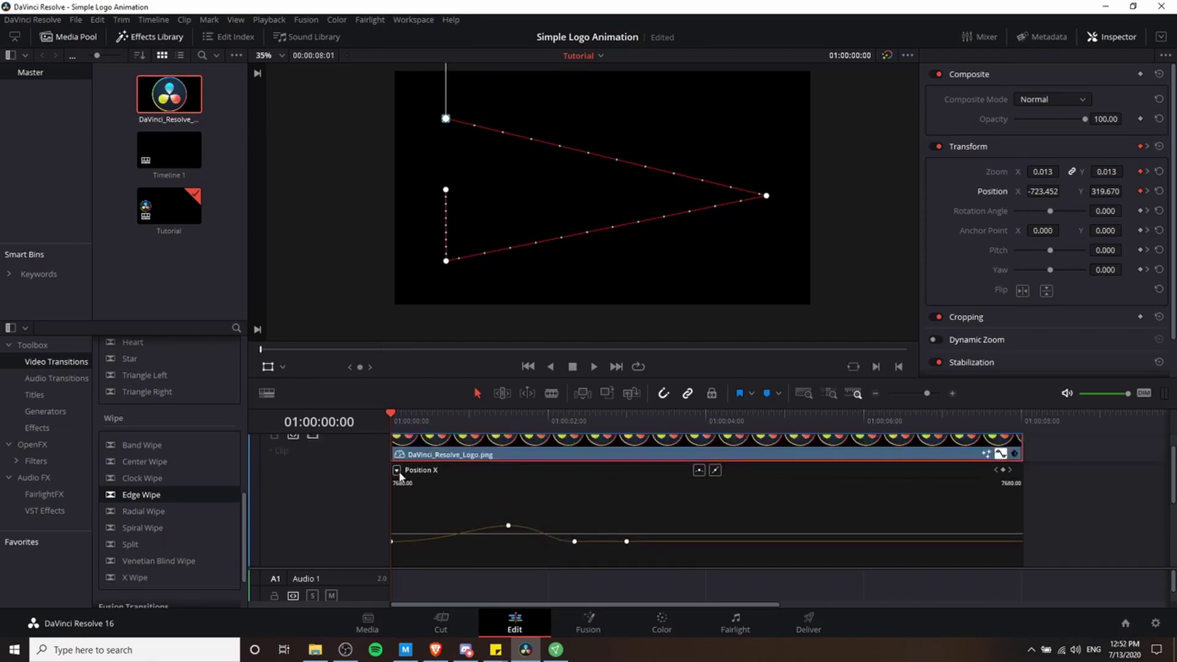
pyautogui.click(397, 470)
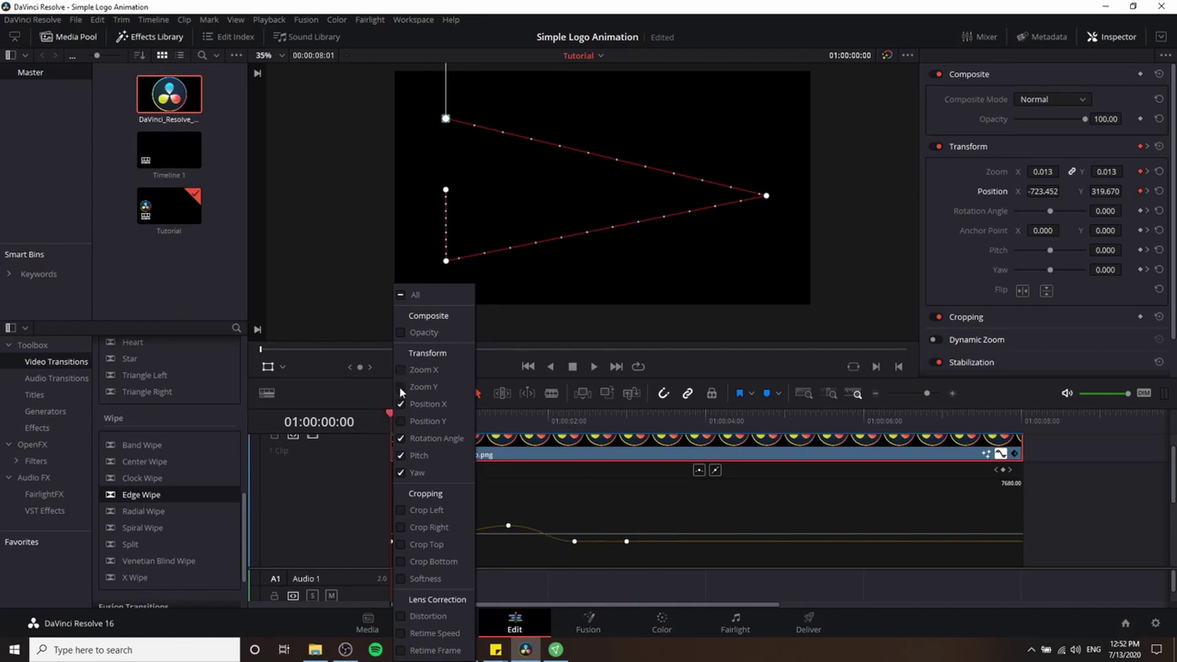
pyautogui.click(401, 421)
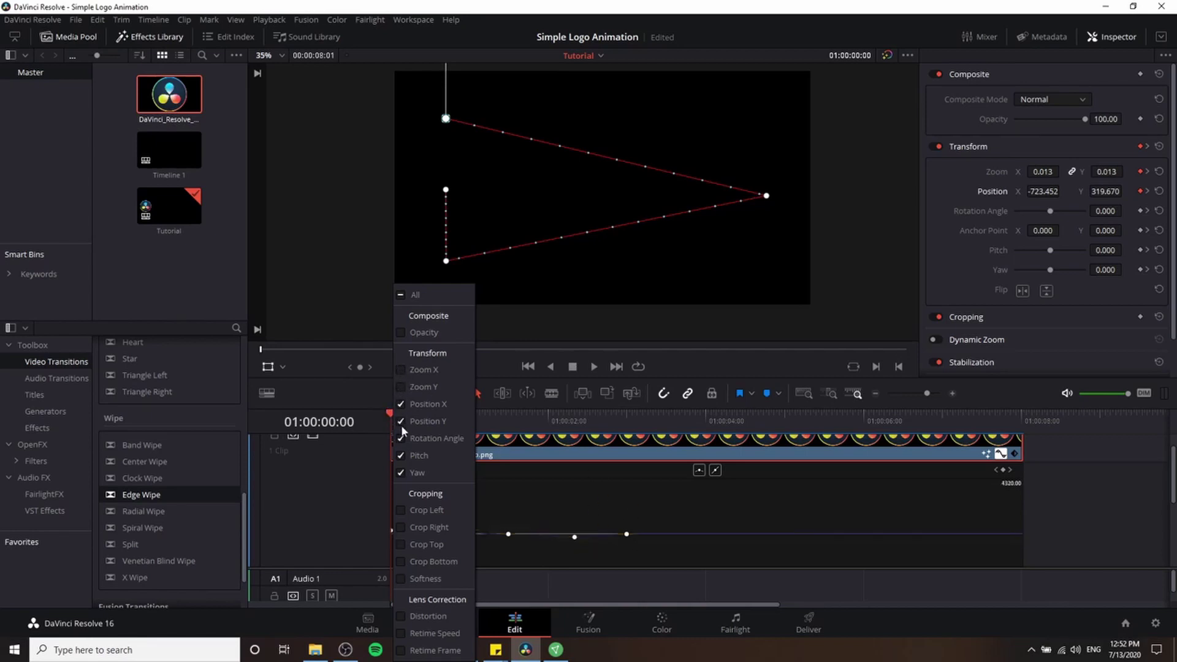
pyautogui.click(401, 440)
pyautogui.click(401, 474)
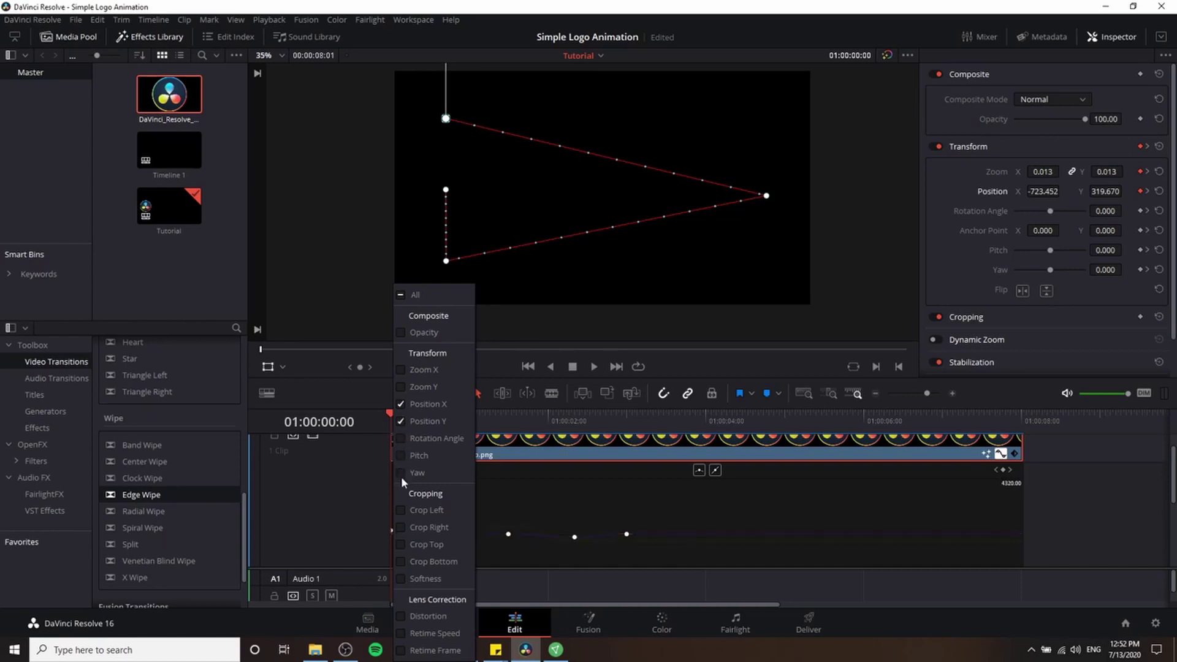
pyautogui.click(1050, 526)
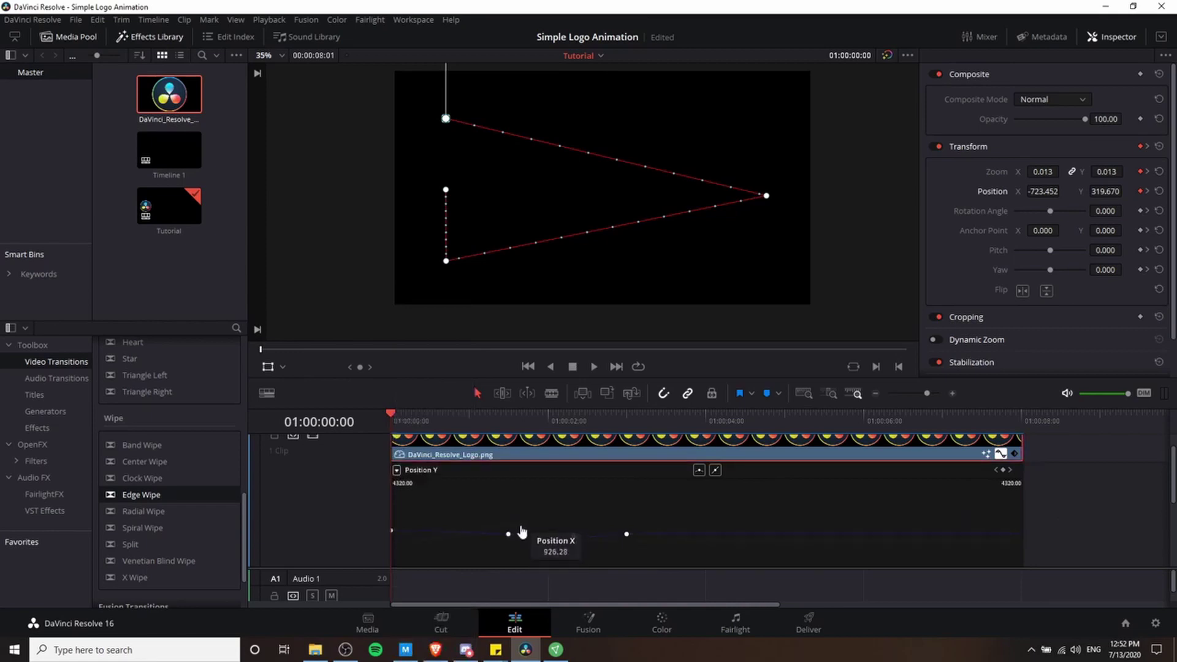
# Give the second Position Y keyframe of the logo clip smooth Bezier interpolation.
pyautogui.click(522, 538)
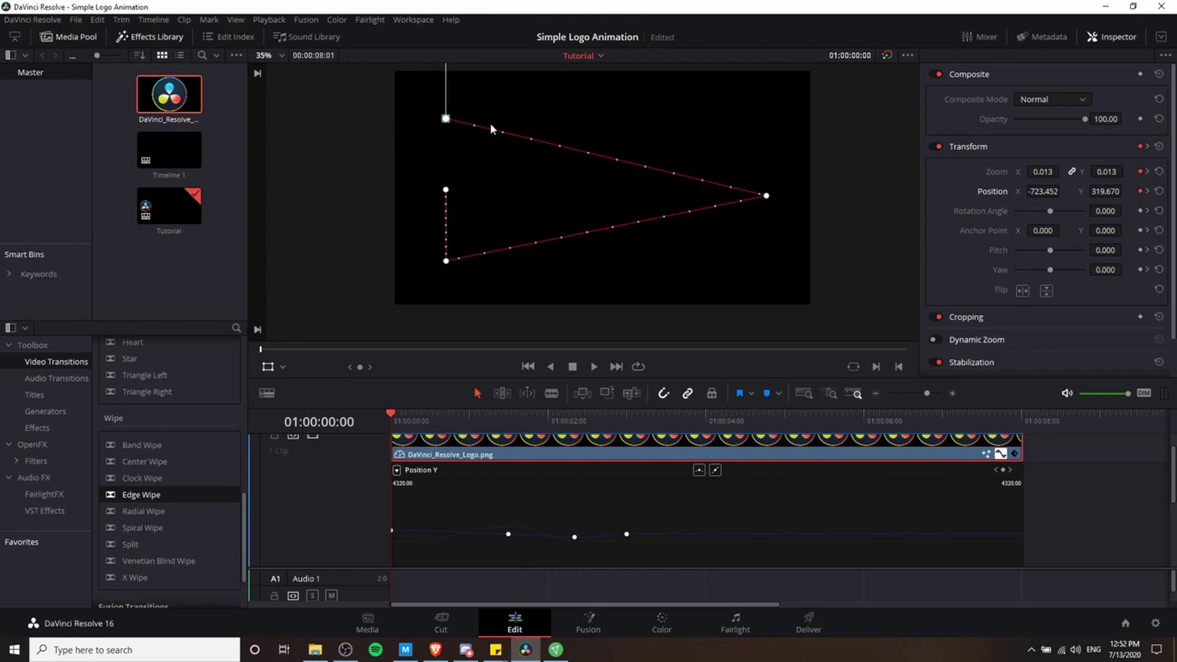
pyautogui.click(509, 534)
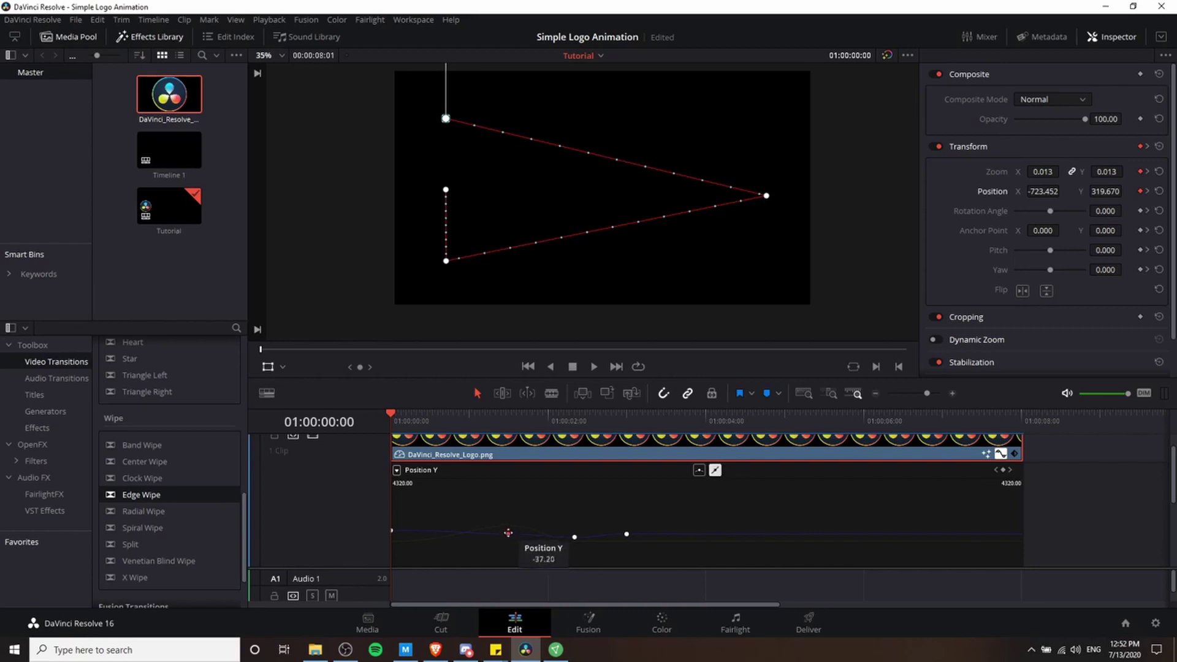
pyautogui.click(699, 471)
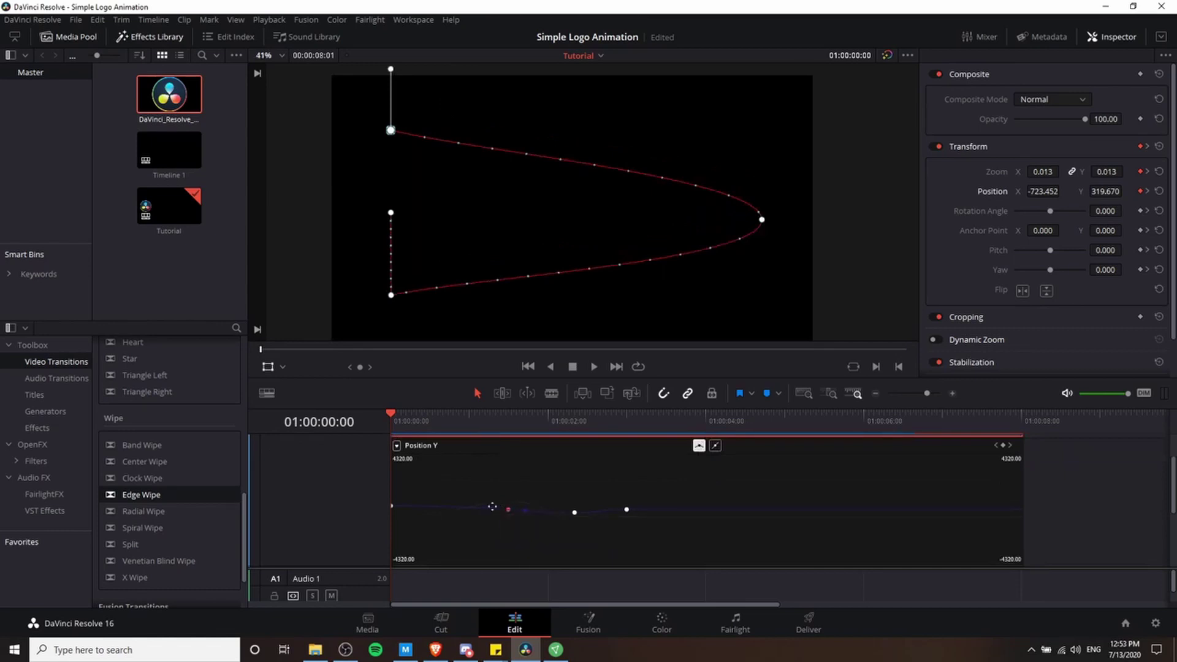
# Try to round the logo's motion path by reshaping the curve handle of the second Position Y keyframe, and undo the change.
pyautogui.moveTo(503, 510)
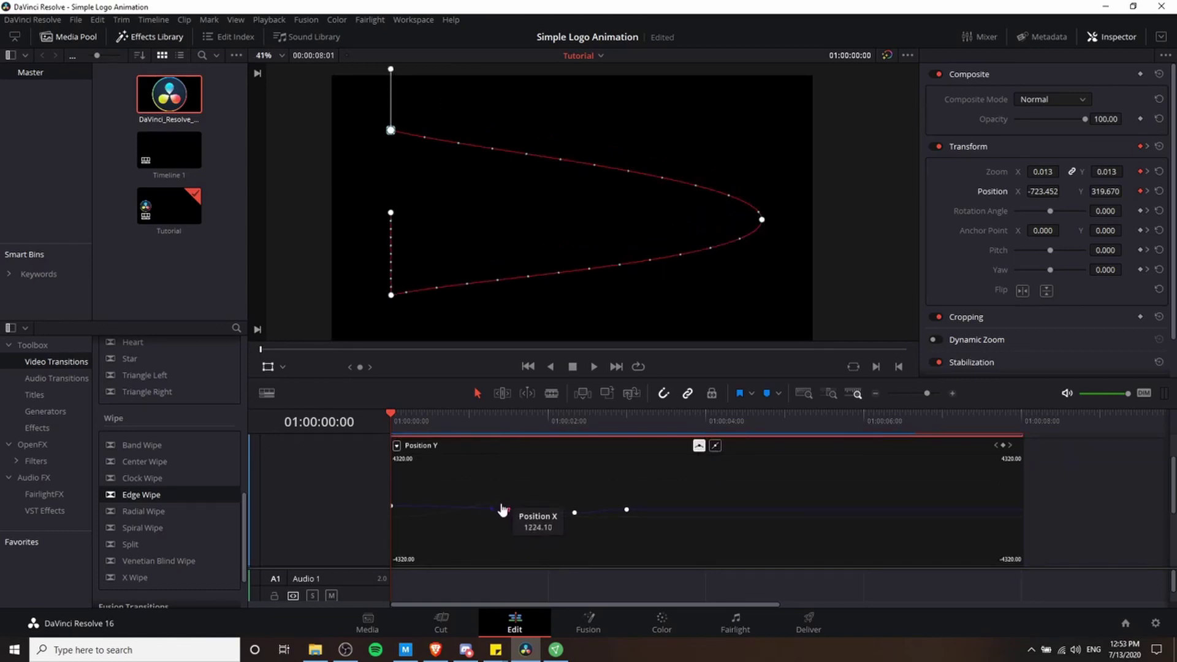
pyautogui.moveTo(503, 510); pyautogui.dragTo(492, 508)
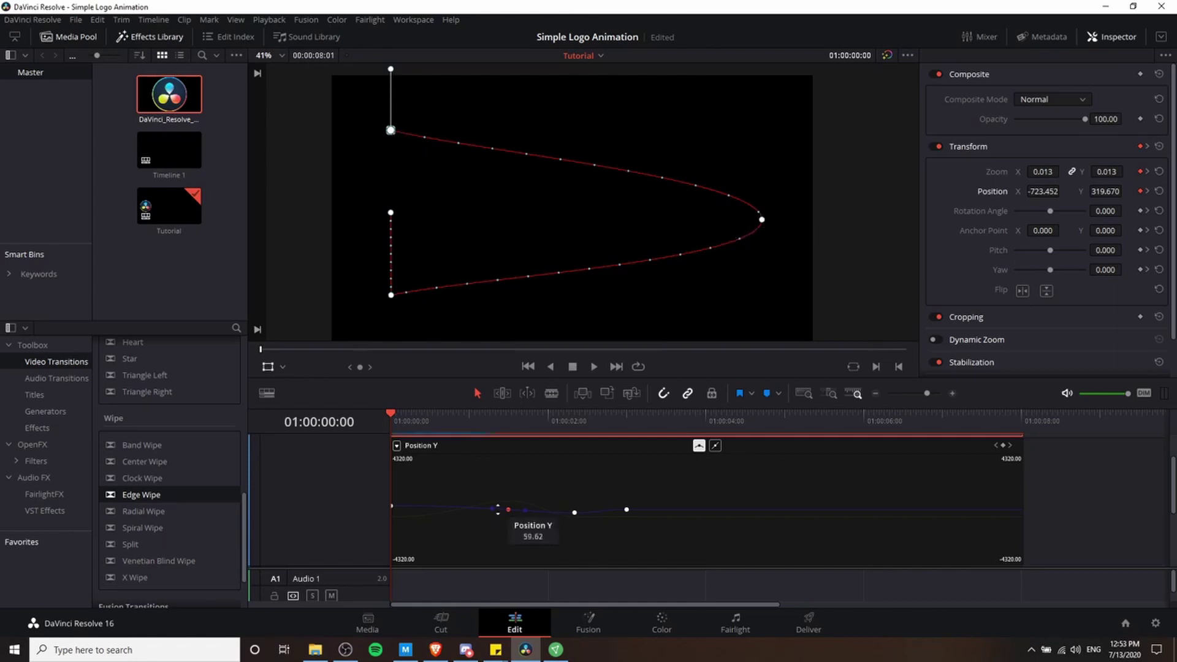
pyautogui.moveTo(489, 507); pyautogui.dragTo(479, 507)
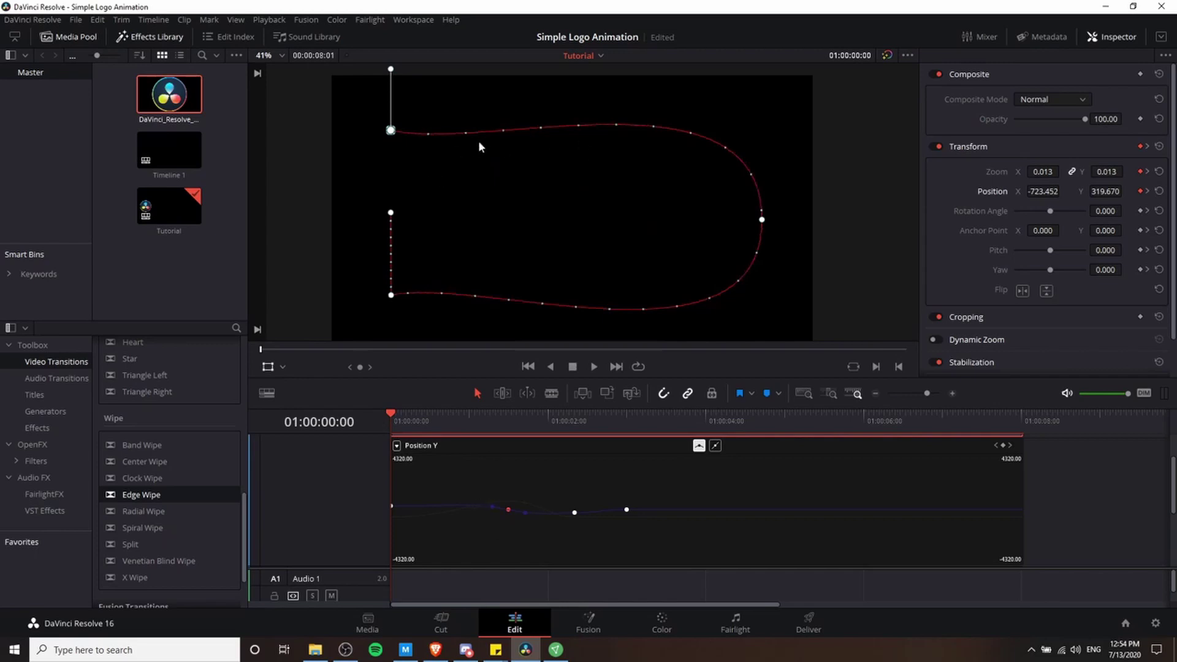
pyautogui.hotkey('ctrl', 'z')
pyautogui.hotkey('ctrl', 'z')
# Select the third Position Y keyframe, and bring up the Position X curve with its second keyframe selected.
pyautogui.click(575, 513)
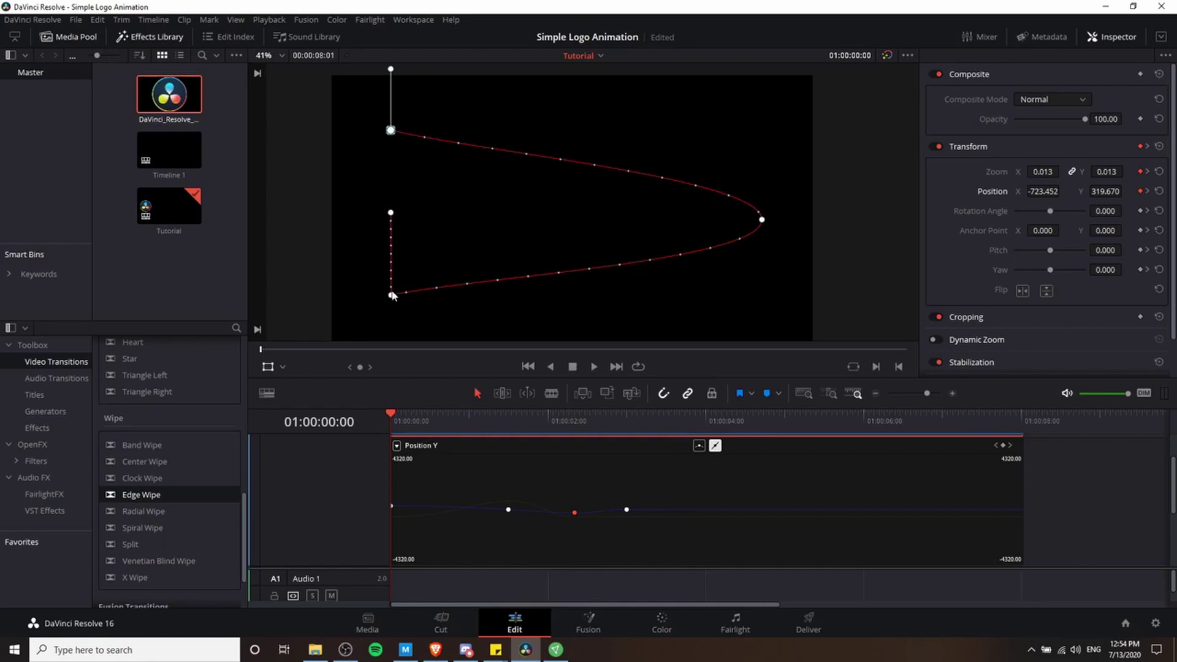
pyautogui.moveTo(512, 502)
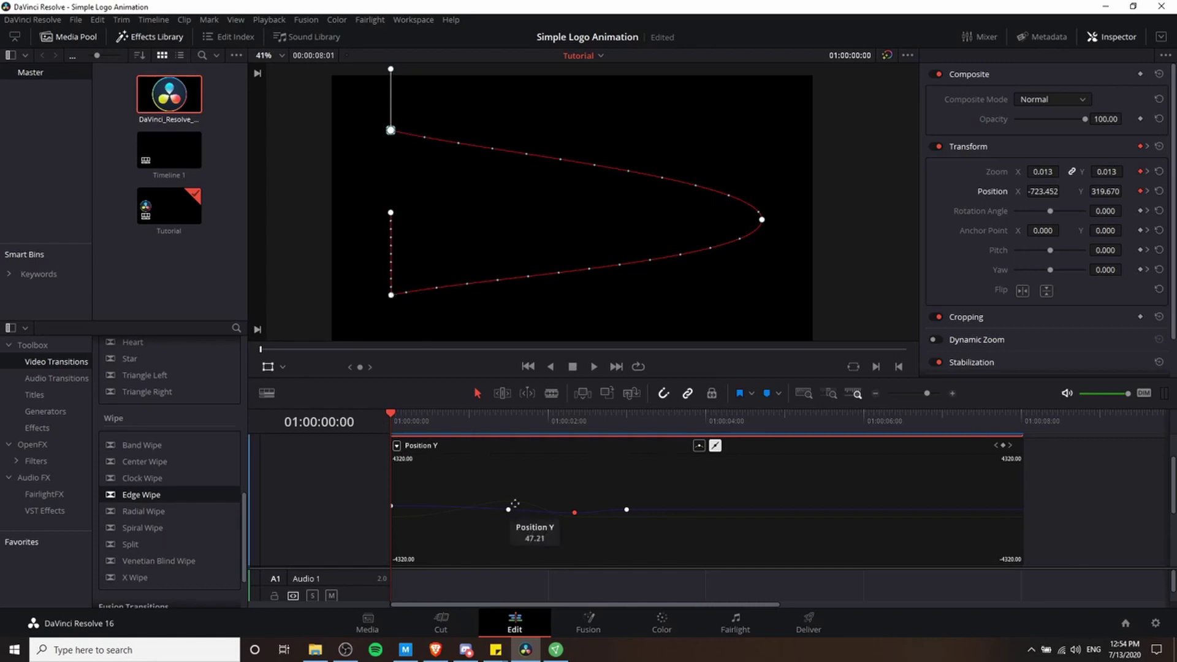
pyautogui.click(530, 508)
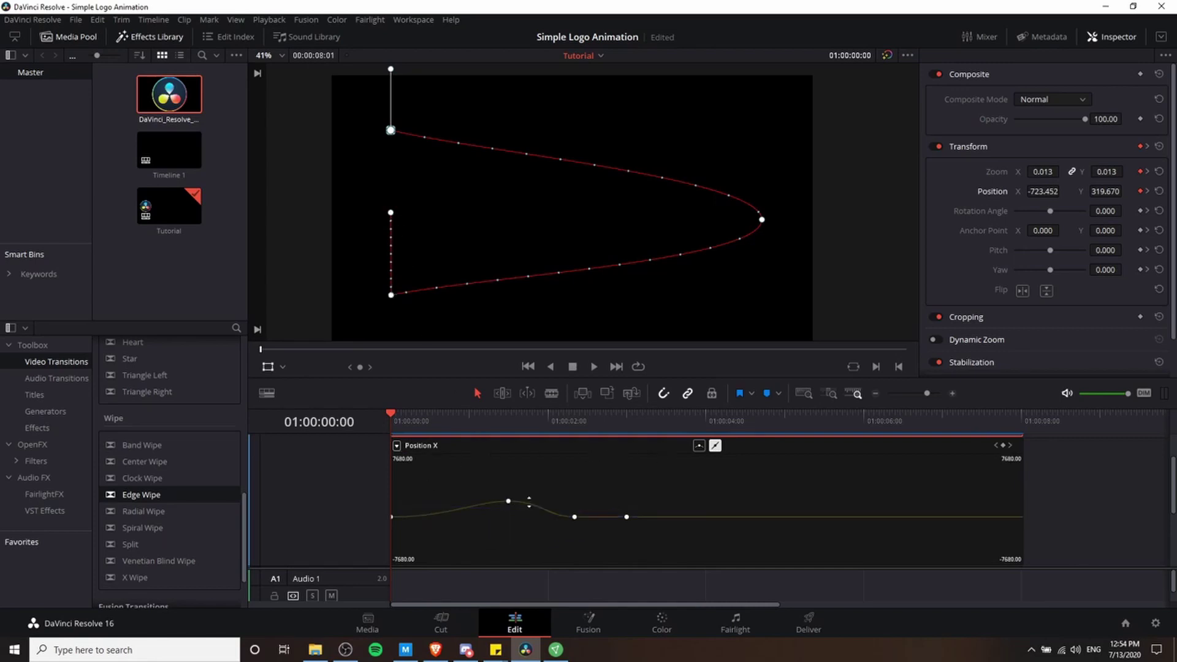
pyautogui.click(509, 500)
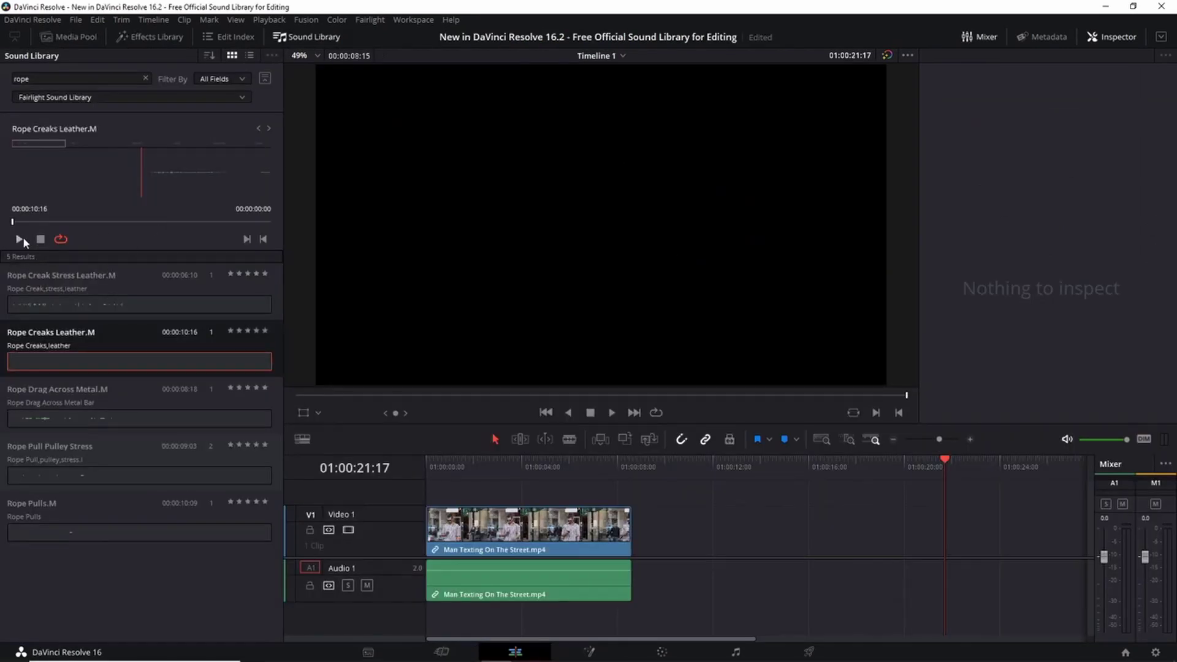
# Preview the Rope Creaks Leather.M sound and place it on the Audio 1 track after the street clip.
pyautogui.click(29, 238)
pyautogui.moveTo(67, 333); pyautogui.dragTo(698, 506)
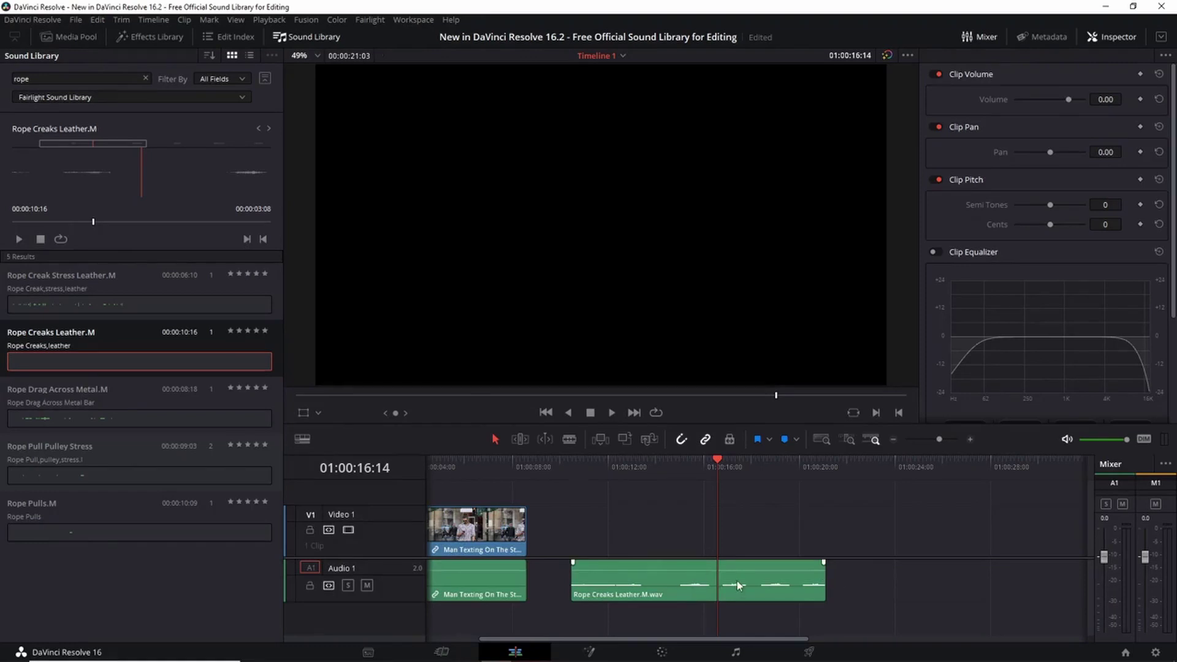
# Split the rope creak clip at 01:00:16:14 and 01:00:18:01 and ripple delete the parts before and after the middle piece.
pyautogui.press('b')
pyautogui.click(716, 569)
pyautogui.click(752, 569)
pyautogui.click(495, 439)
pyautogui.click(664, 580)
pyautogui.keyDown('ctrl'); pyautogui.click(789, 584); pyautogui.keyUp('ctrl')
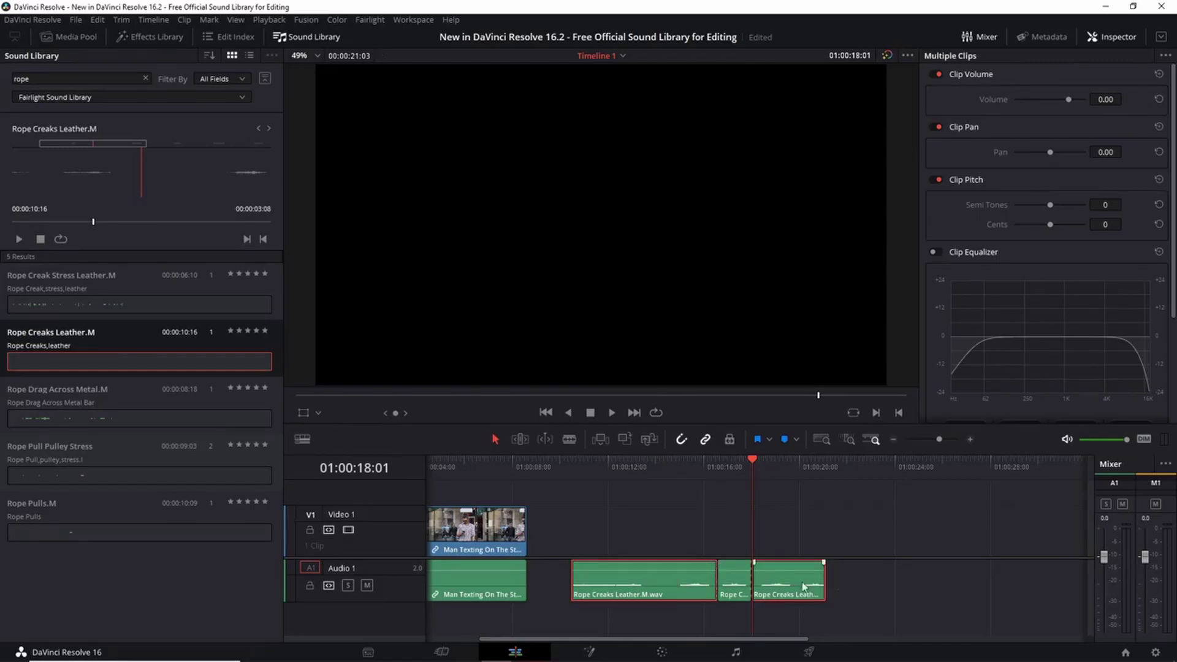
pyautogui.press('Delete')
# Play back the remaining piece of the rope creak clip from its start.
pyautogui.hscroll(-3, 841, 566)
pyautogui.press('Up')
pyautogui.click(699, 585)
pyautogui.press('space')
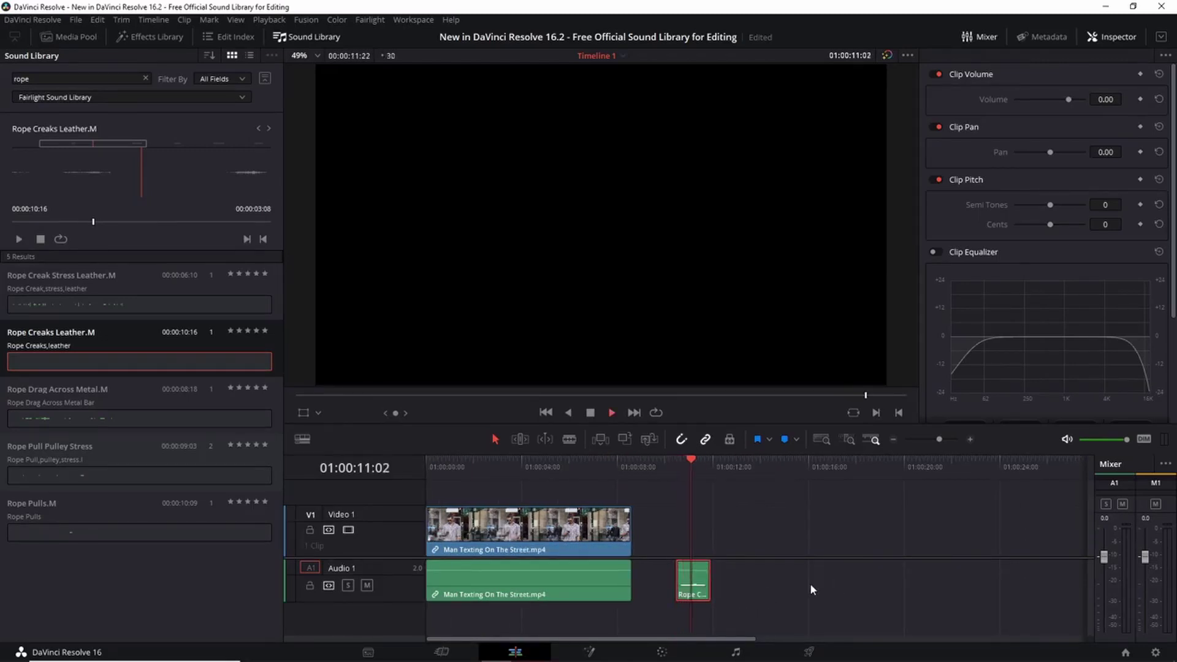
pyautogui.scroll(-1, 811, 583)
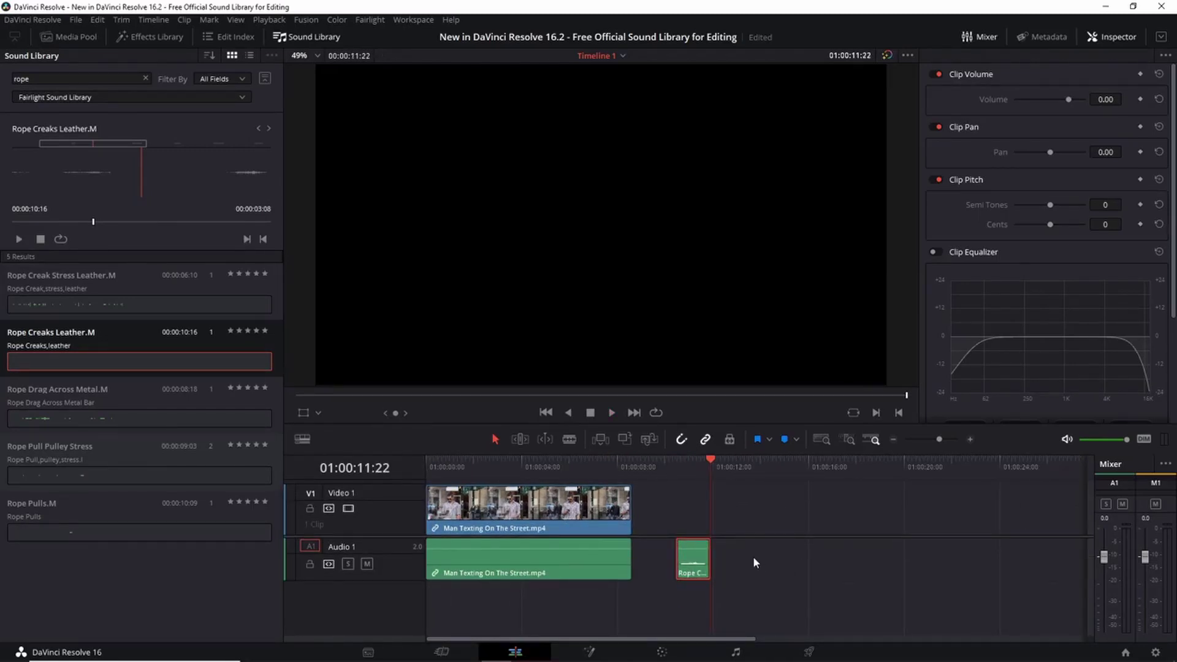
# Move the rope creak clip down to a new Audio 2 track, and name the two audio tracks Dialogue and Sound Effects.
pyautogui.moveTo(698, 559); pyautogui.dragTo(697, 608)
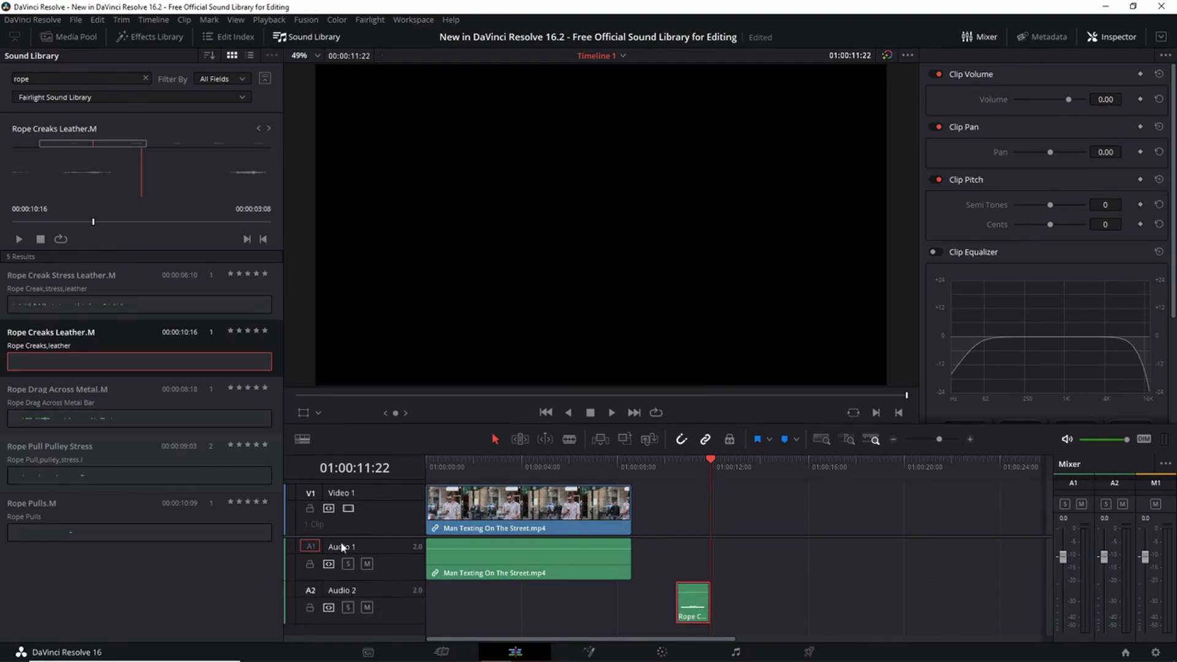
pyautogui.write('Dialogue')
pyautogui.press('Return')
pyautogui.doubleClick(341, 590)
pyautogui.write('Sound Effects')
pyautogui.press('Return')
# Add a third audio track below Sound Effects and name it Music.
pyautogui.rightClick(354, 590)
pyautogui.click(510, 461)
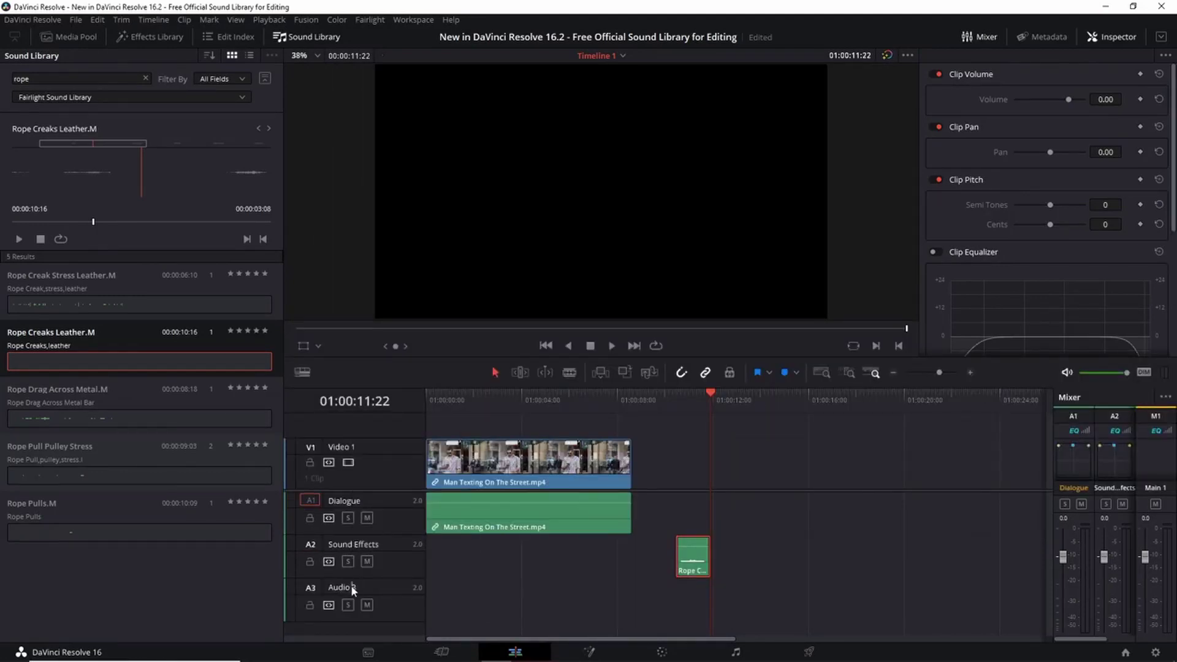
pyautogui.doubleClick(351, 585)
pyautogui.write('Music')
pyautogui.press('Return')
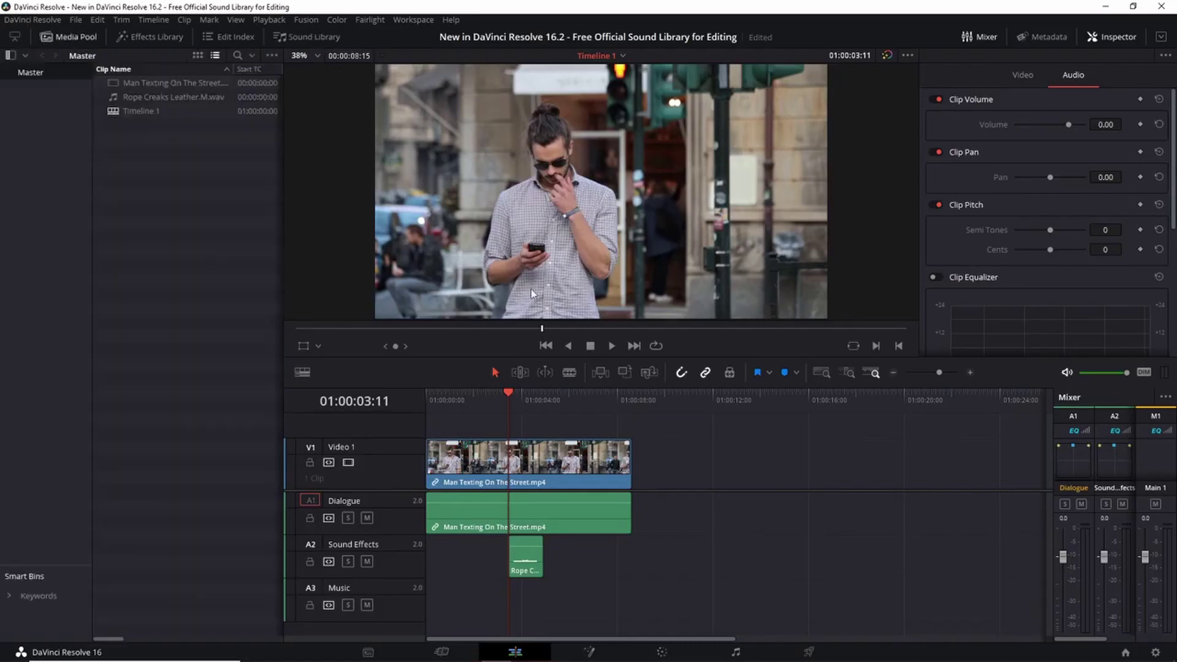
# In File Explorer, review the Fairlight Sound Library's Media Files folder path and widen the name column to fit the full file names.
pyautogui.moveTo(605, 145); pyautogui.dragTo(608, 126)
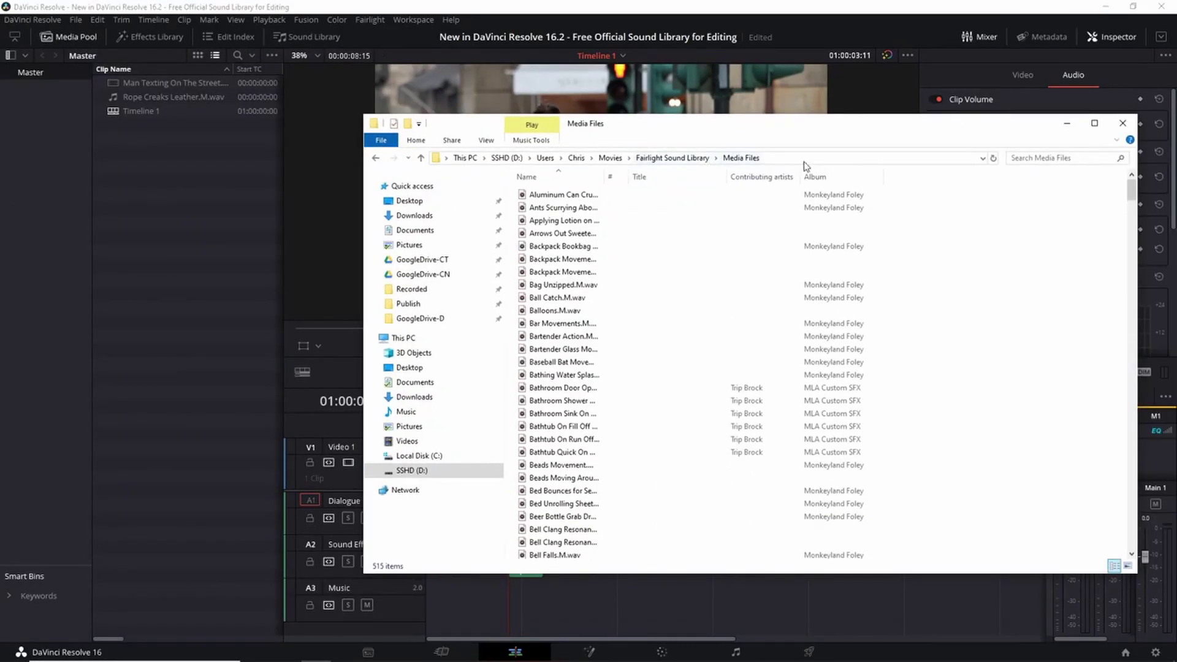
pyautogui.click(775, 158)
pyautogui.click(455, 158)
pyautogui.moveTo(496, 158); pyautogui.dragTo(519, 158)
pyautogui.moveTo(522, 159); pyautogui.dragTo(598, 158)
pyautogui.moveTo(634, 158); pyautogui.dragTo(602, 159)
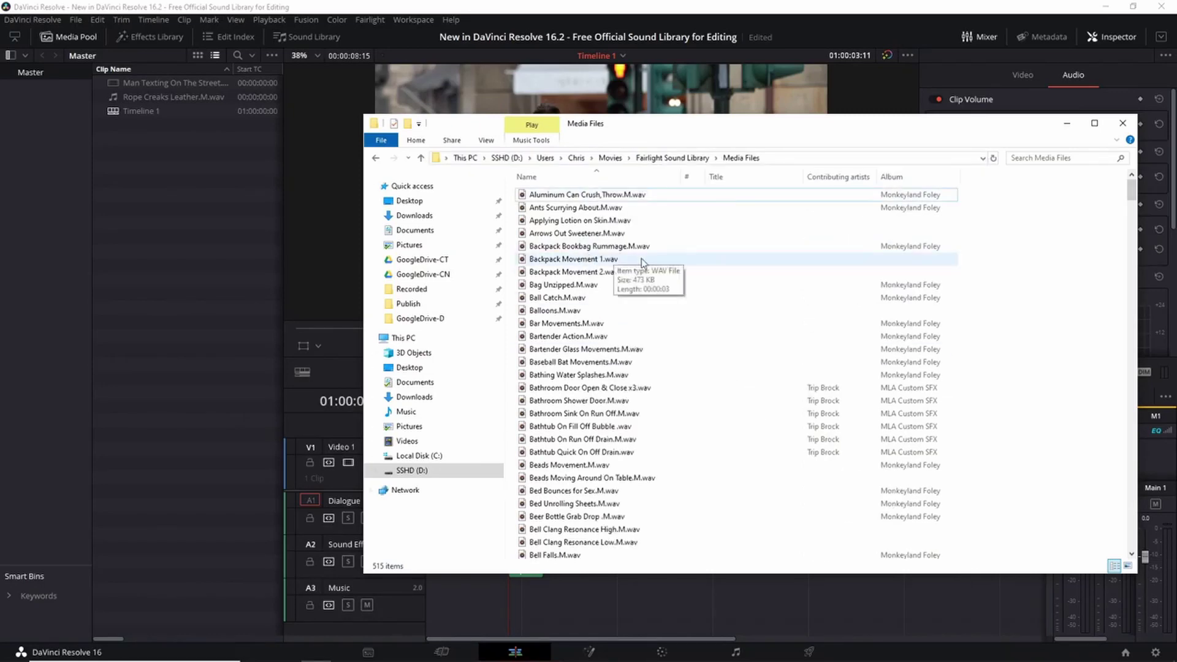
# Find the sound files for "phone" and add Cell phone taps.M.wav and the Phone Impact Down sound to the Master bin.
pyautogui.scroll(-15, 641, 259)
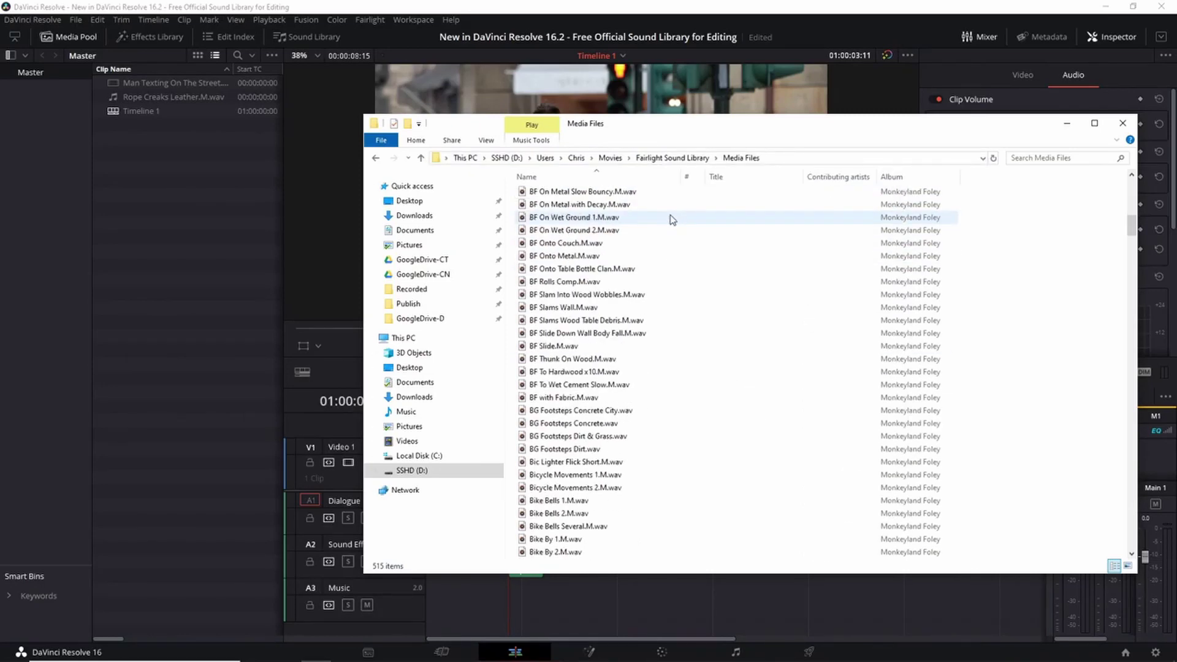
pyautogui.write('phone')
pyautogui.moveTo(675, 258); pyautogui.dragTo(157, 175)
# Load Cell phone taps.M.wav from the media pool into the source viewer.
pyautogui.click(201, 82)
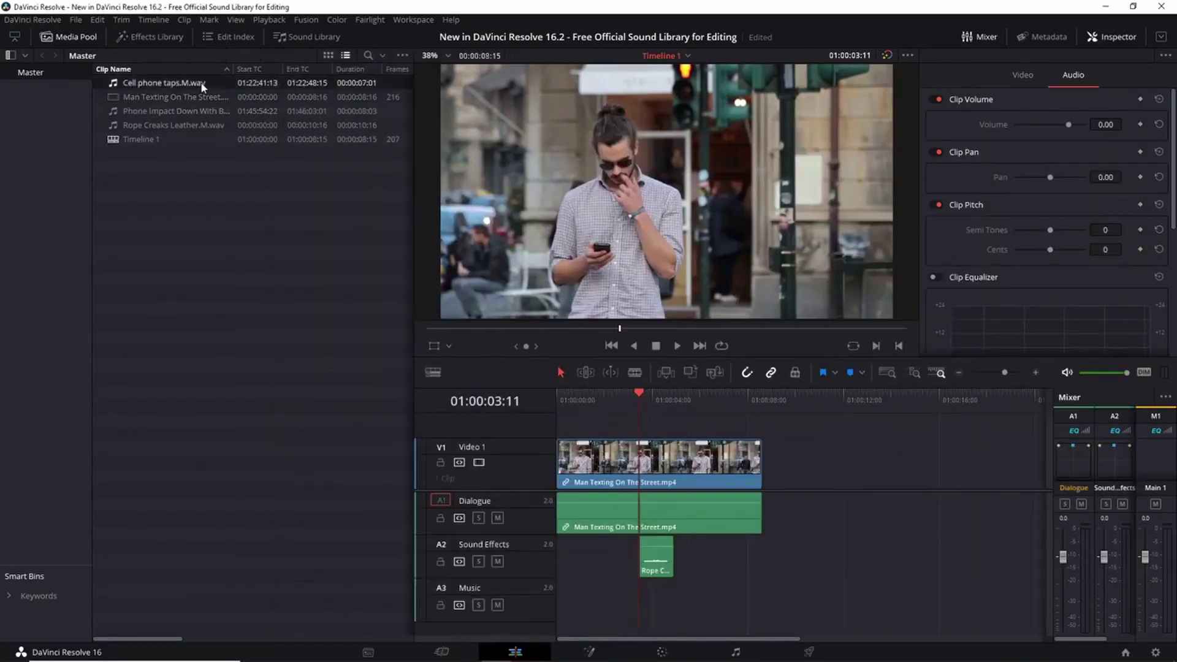
pyautogui.doubleClick(200, 82)
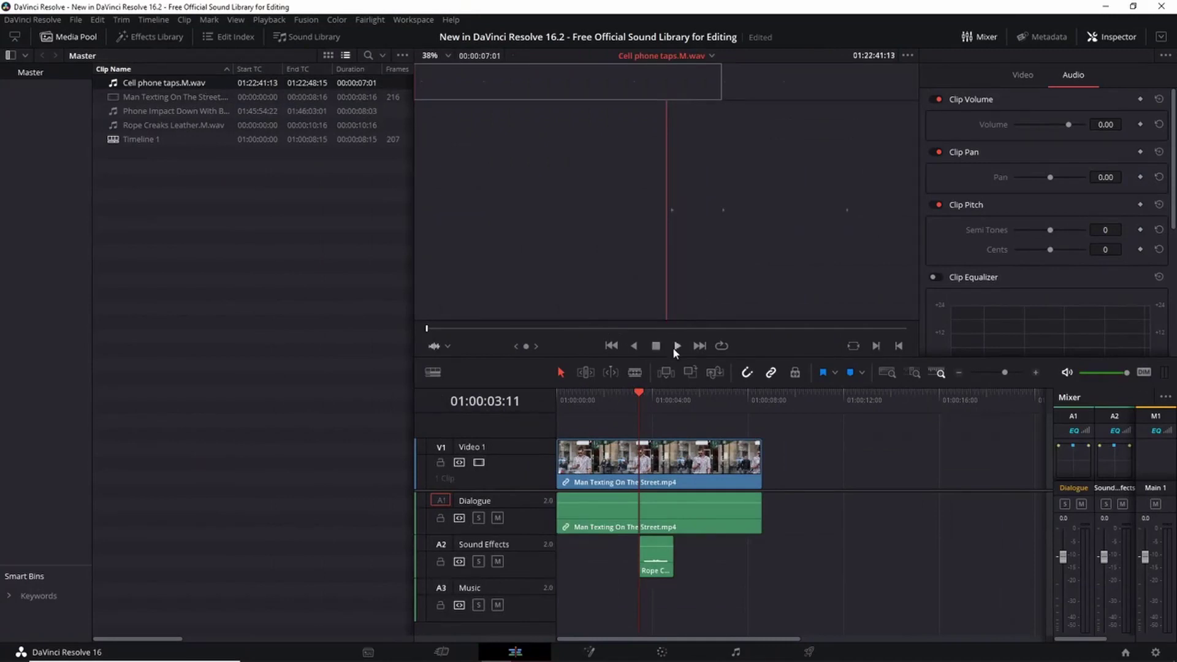
# Preview Cell phone taps.M.wav and place it on the Sound Effects track beneath Man Texting On The Street.mp4, starting at 01:00:01:14.
pyautogui.click(676, 347)
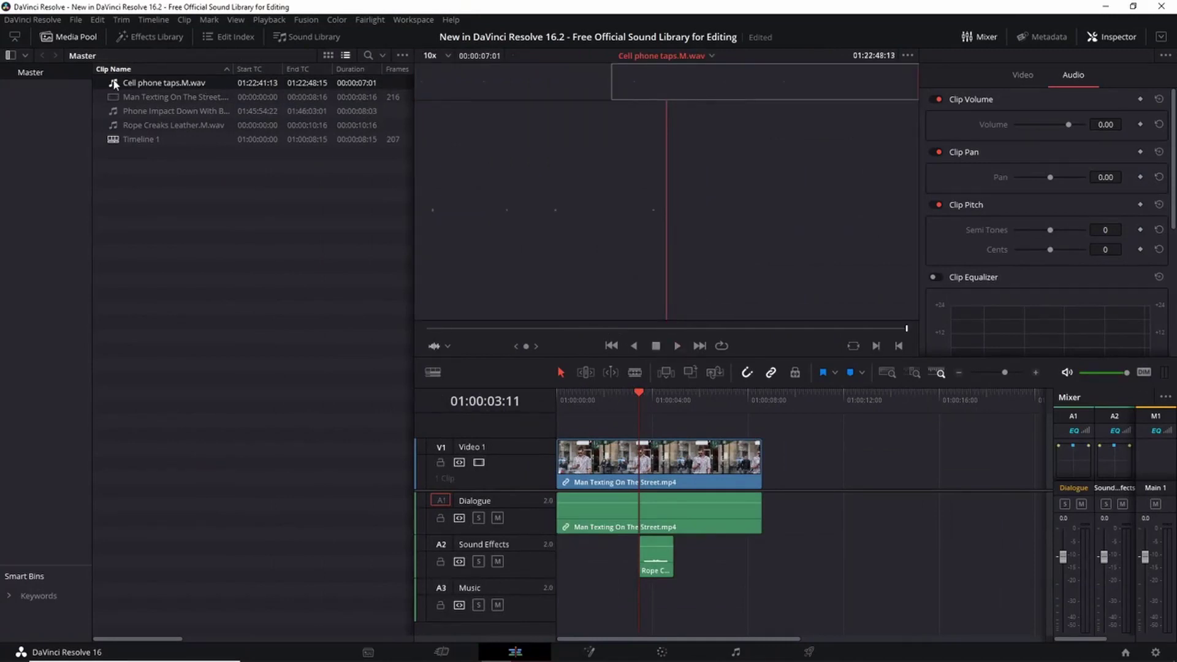
pyautogui.moveTo(114, 84); pyautogui.dragTo(609, 560)
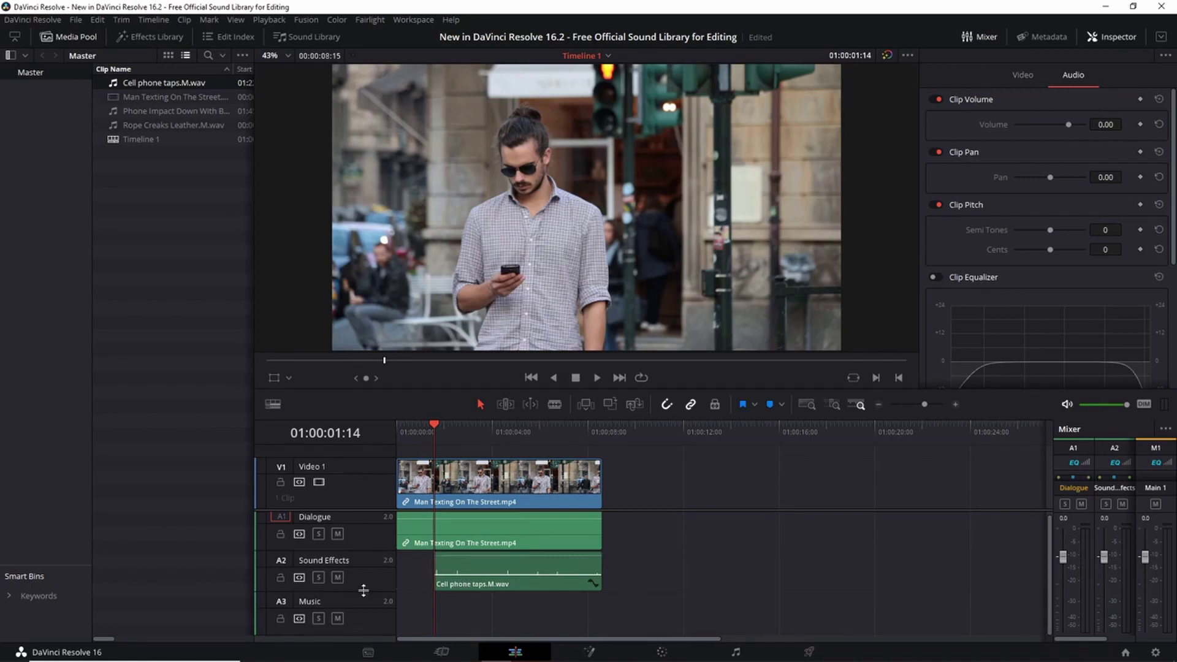
# Increase the height of the Sound Effects track and slightly raise the volume of its cell phone taps clip.
pyautogui.moveTo(363, 591); pyautogui.dragTo(368, 627)
pyautogui.moveTo(464, 550); pyautogui.dragTo(463, 545)
pyautogui.press('Left')
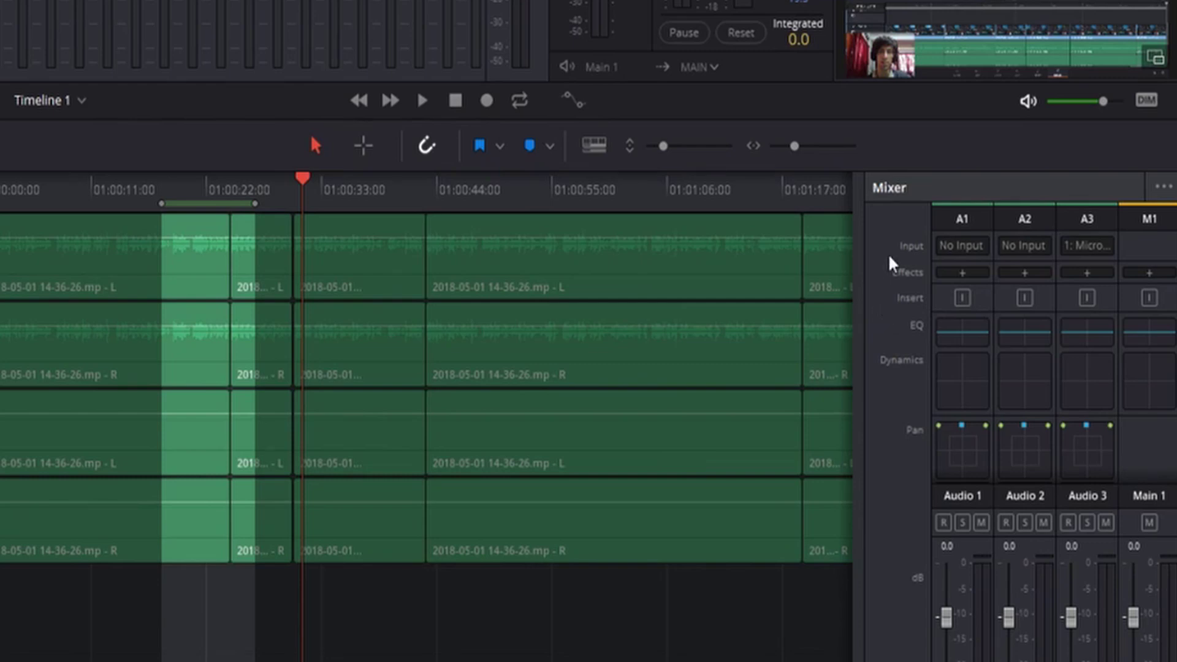
# In the mixer, look through the FairlightFX and VST effects offered for the Audio 3 track.
pyautogui.click(1091, 277)
pyautogui.moveTo(1100, 292)
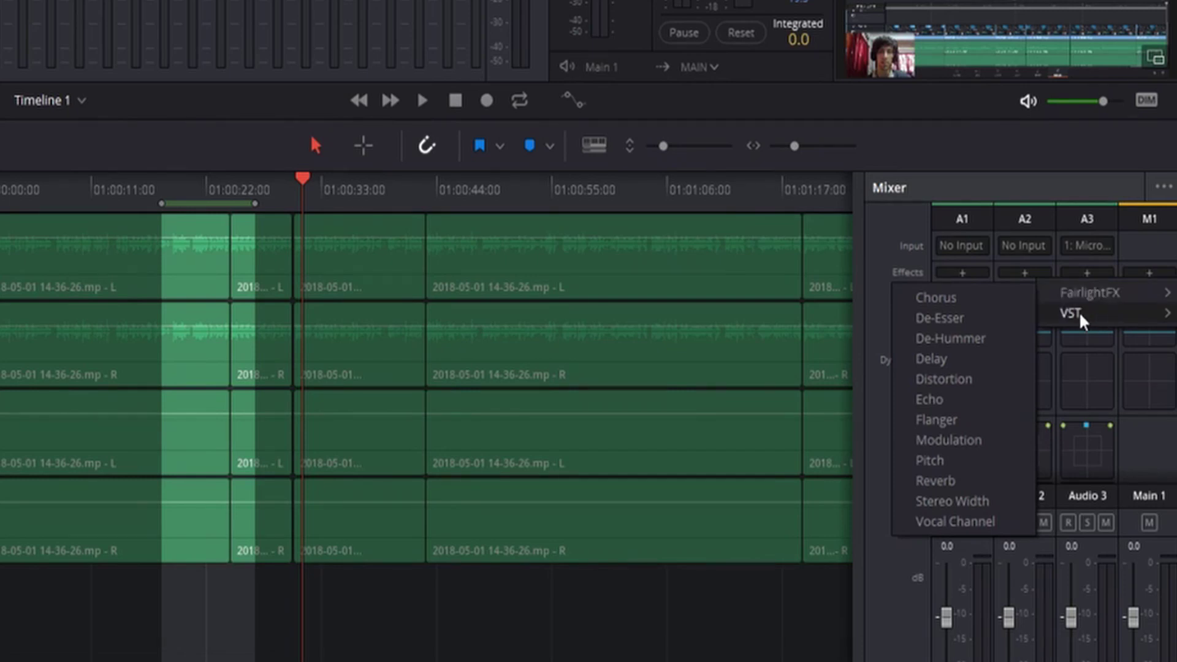
pyautogui.moveTo(1078, 312)
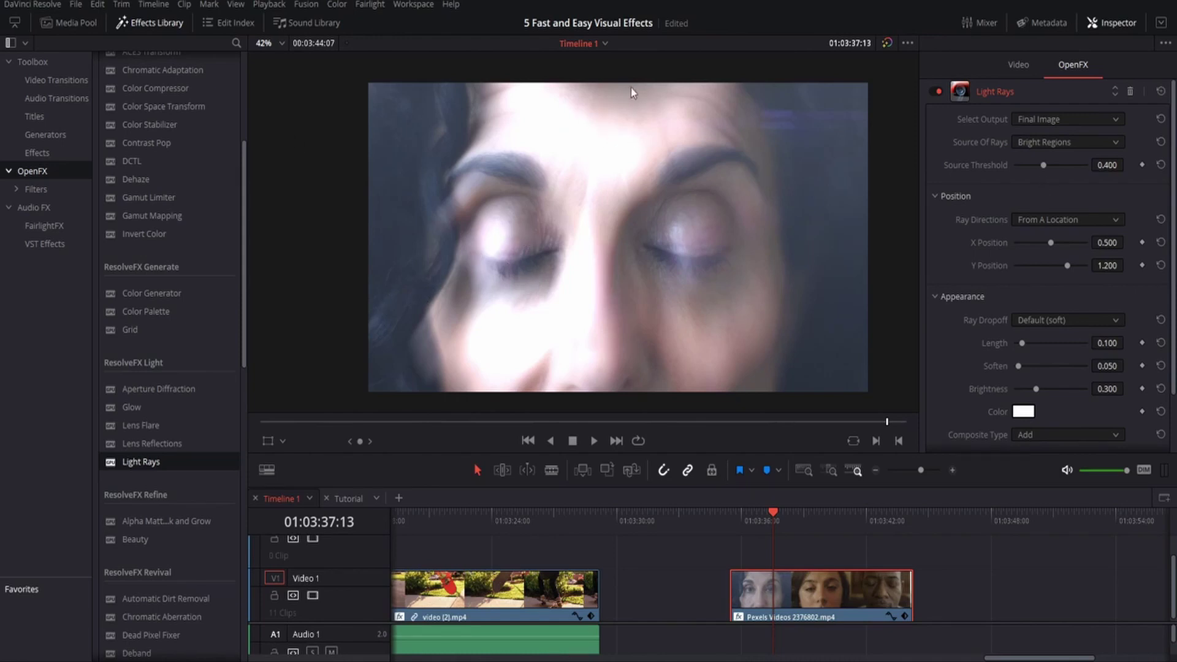
# Set the Light Rays effect's ray directions to At An Angle with an angle of -27.5.
pyautogui.click(1046, 221)
pyautogui.click(1058, 233)
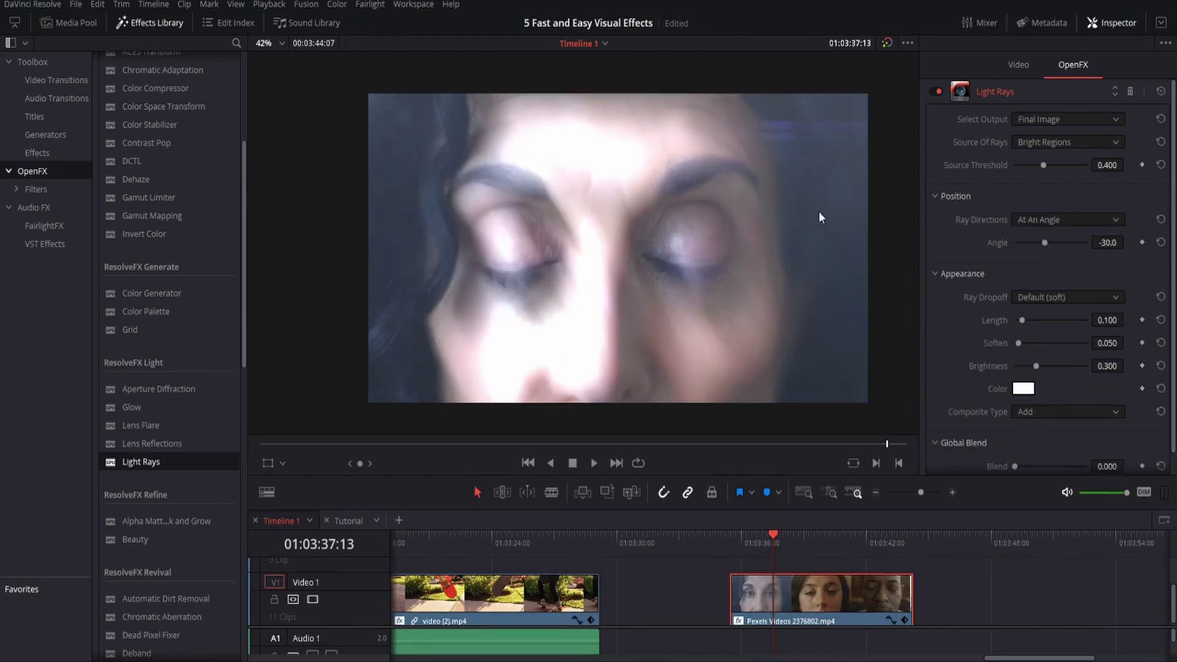
pyautogui.moveTo(1045, 242)
pyautogui.mouseDown()
pyautogui.moveTo(1057, 242)
pyautogui.moveTo(1045, 244)
pyautogui.mouseUp()
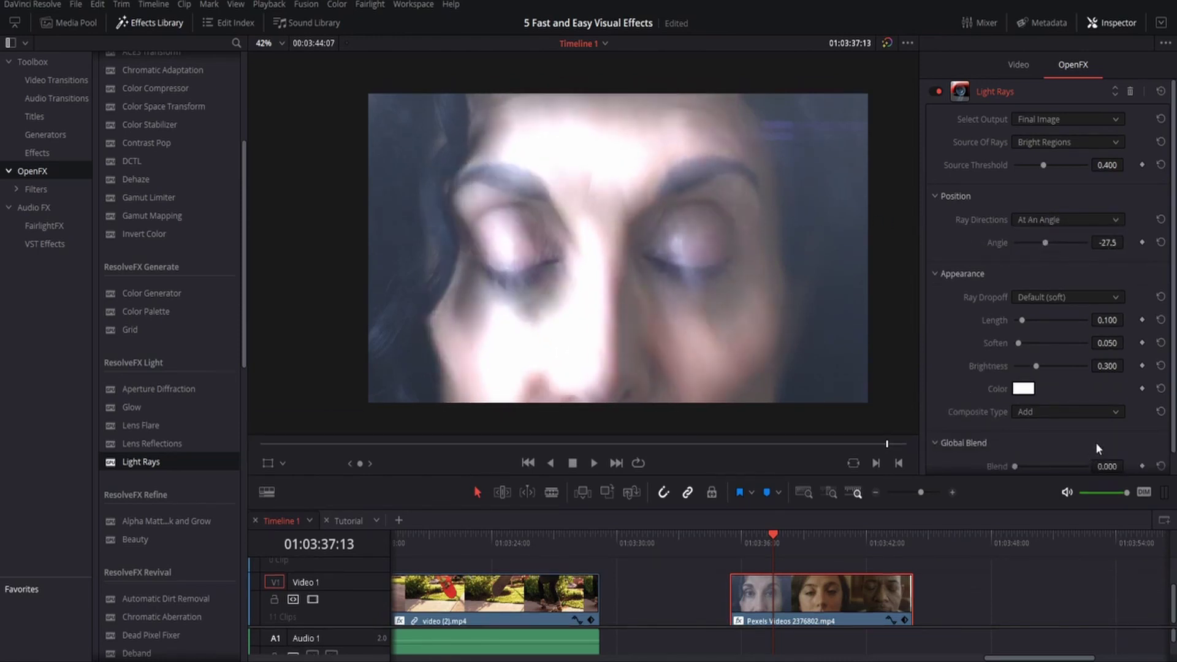
# Set the Light Rays appearance to Soften 0.500, Ray Dropoff CCD Bloom Soft and Brightness 0.110.
pyautogui.moveTo(1018, 343); pyautogui.dragTo(1051, 343)
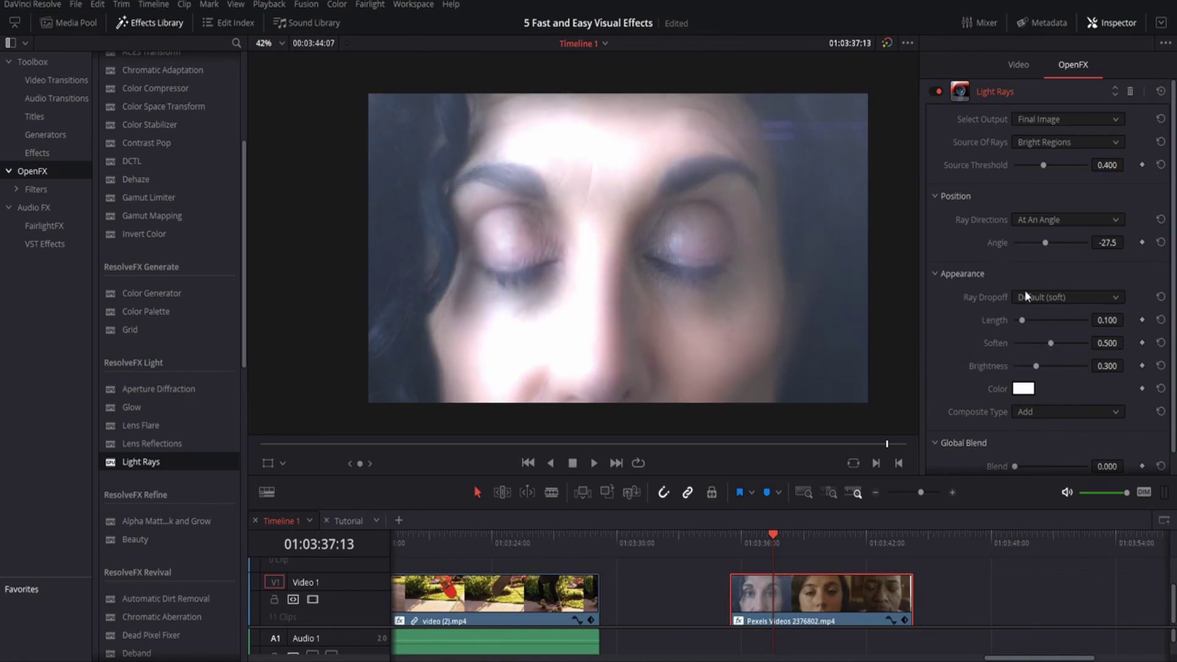
pyautogui.click(1042, 299)
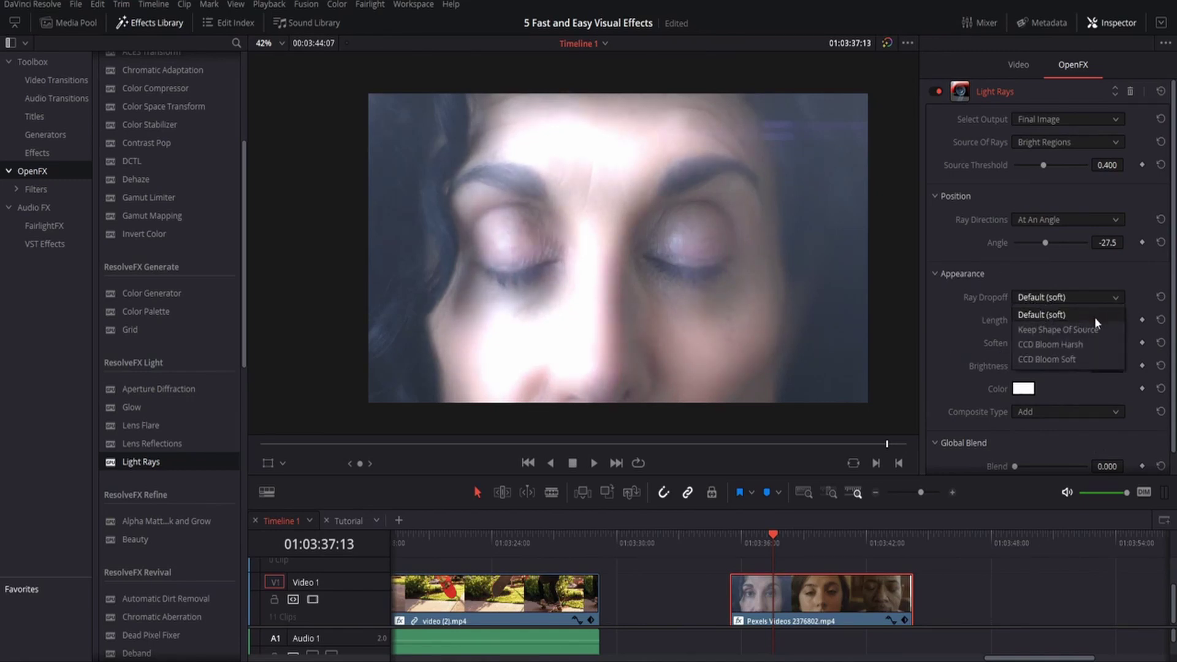
pyautogui.click(1091, 358)
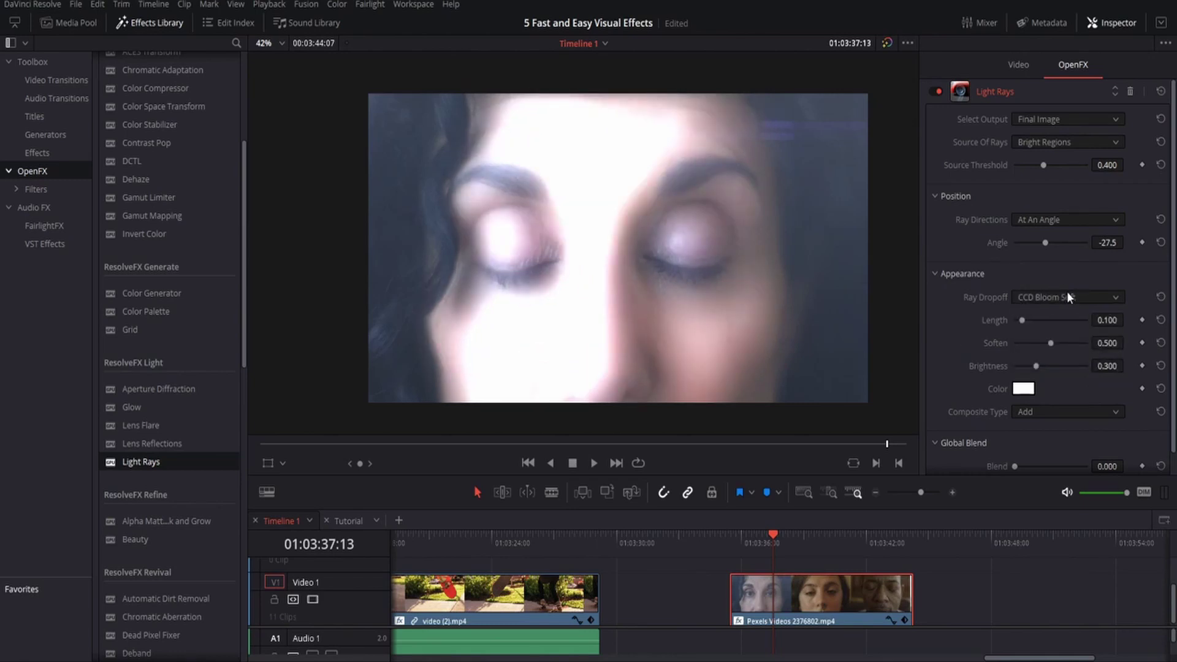
pyautogui.press('Up')
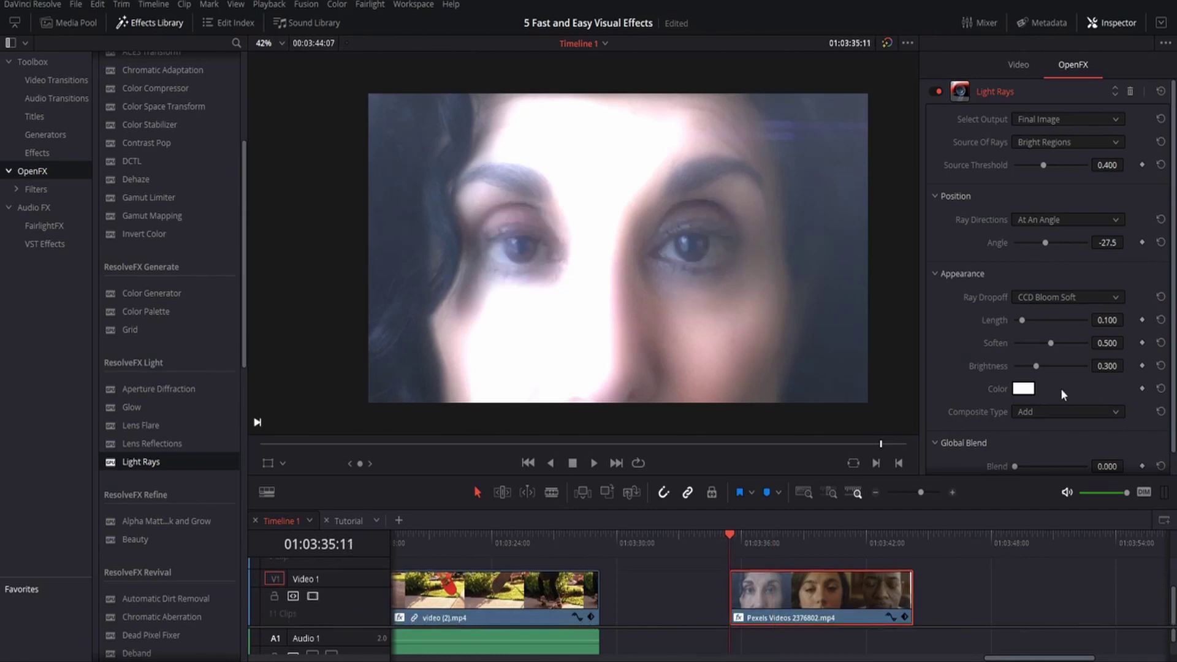
pyautogui.moveTo(1034, 366); pyautogui.dragTo(1022, 366)
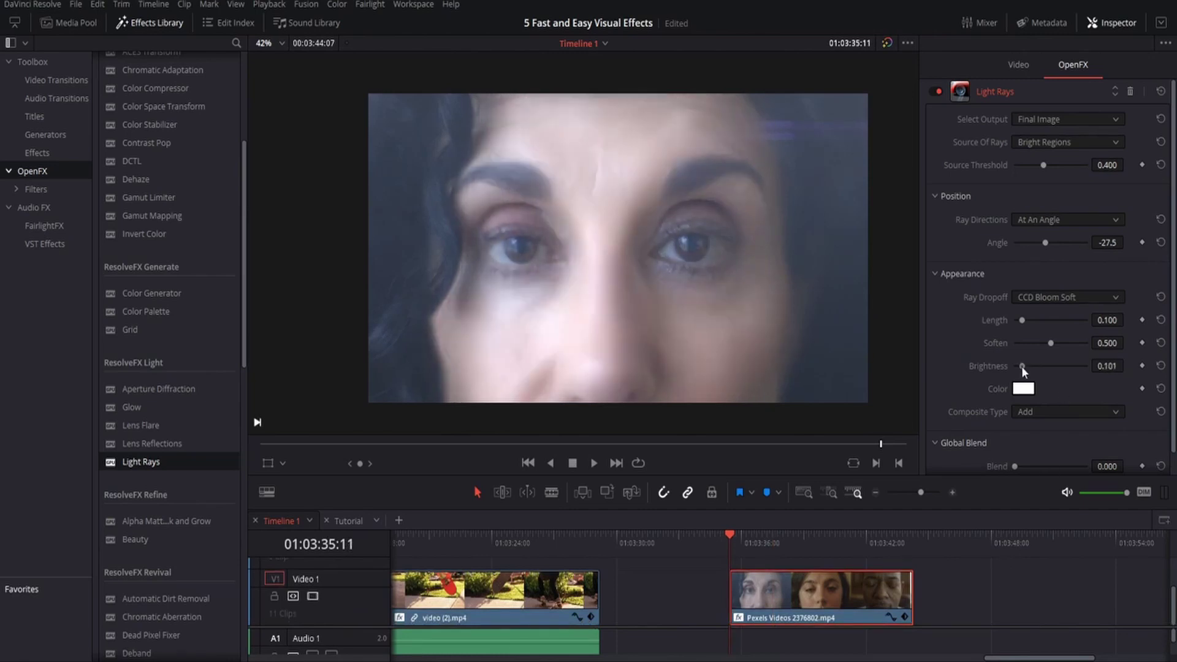
# Play back the Pexels clip with Light Rays applied, and toggle the effect to compare the look.
pyautogui.press('space')
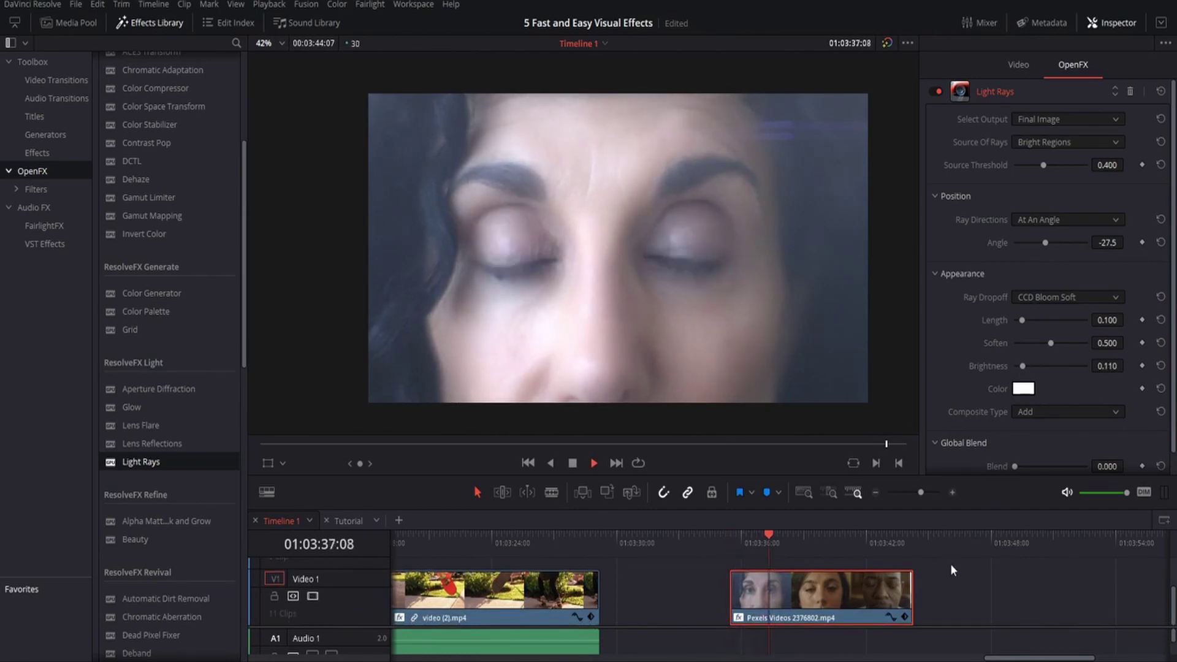
pyautogui.press('space')
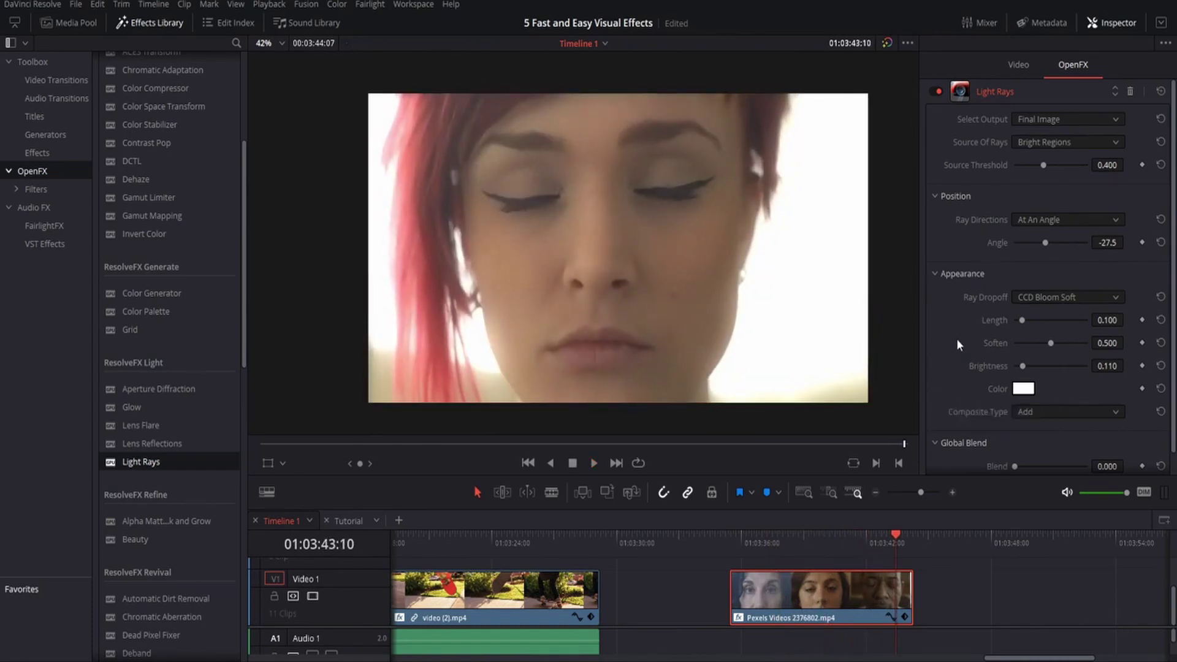
pyautogui.click(937, 91)
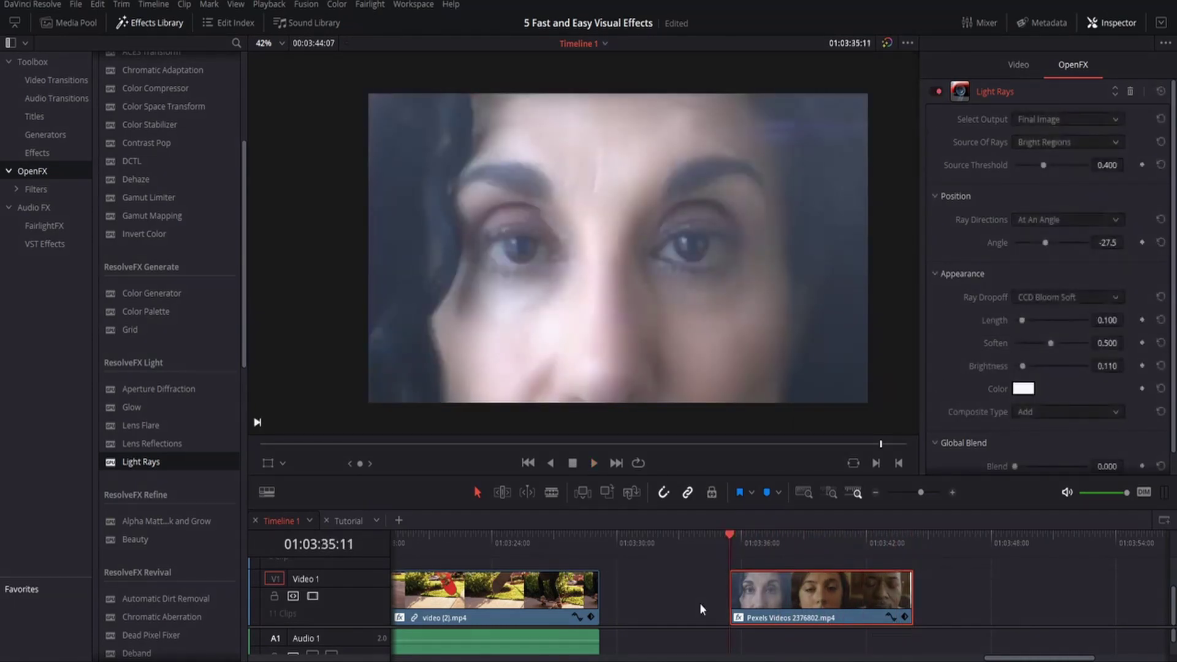
pyautogui.press('space')
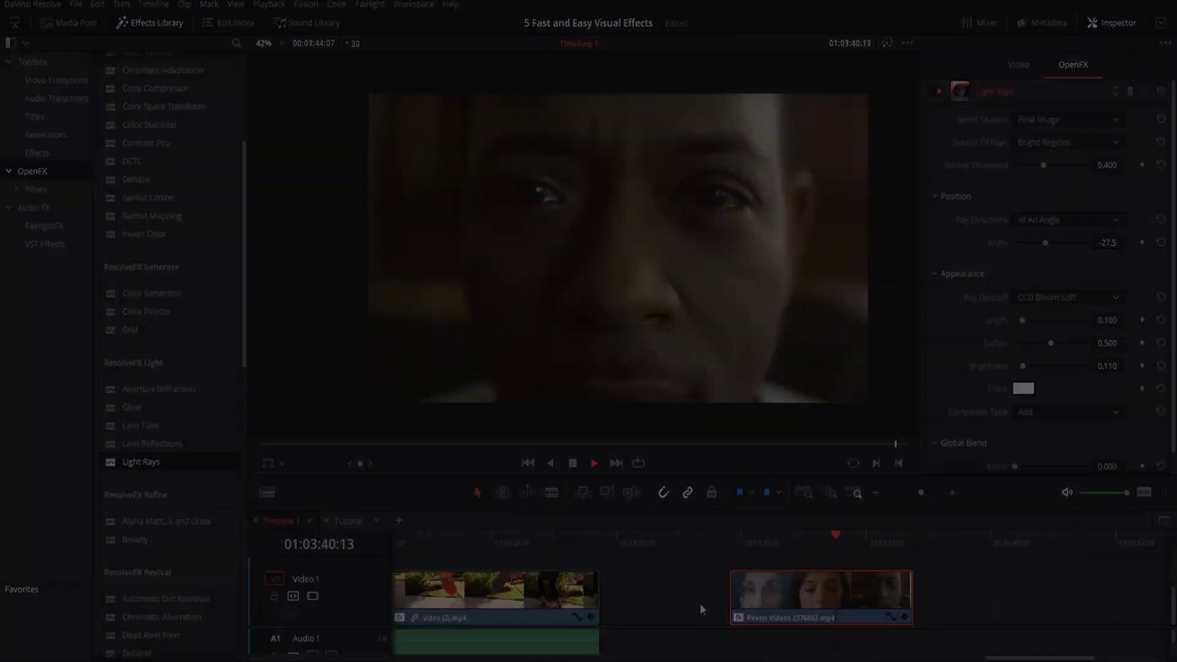